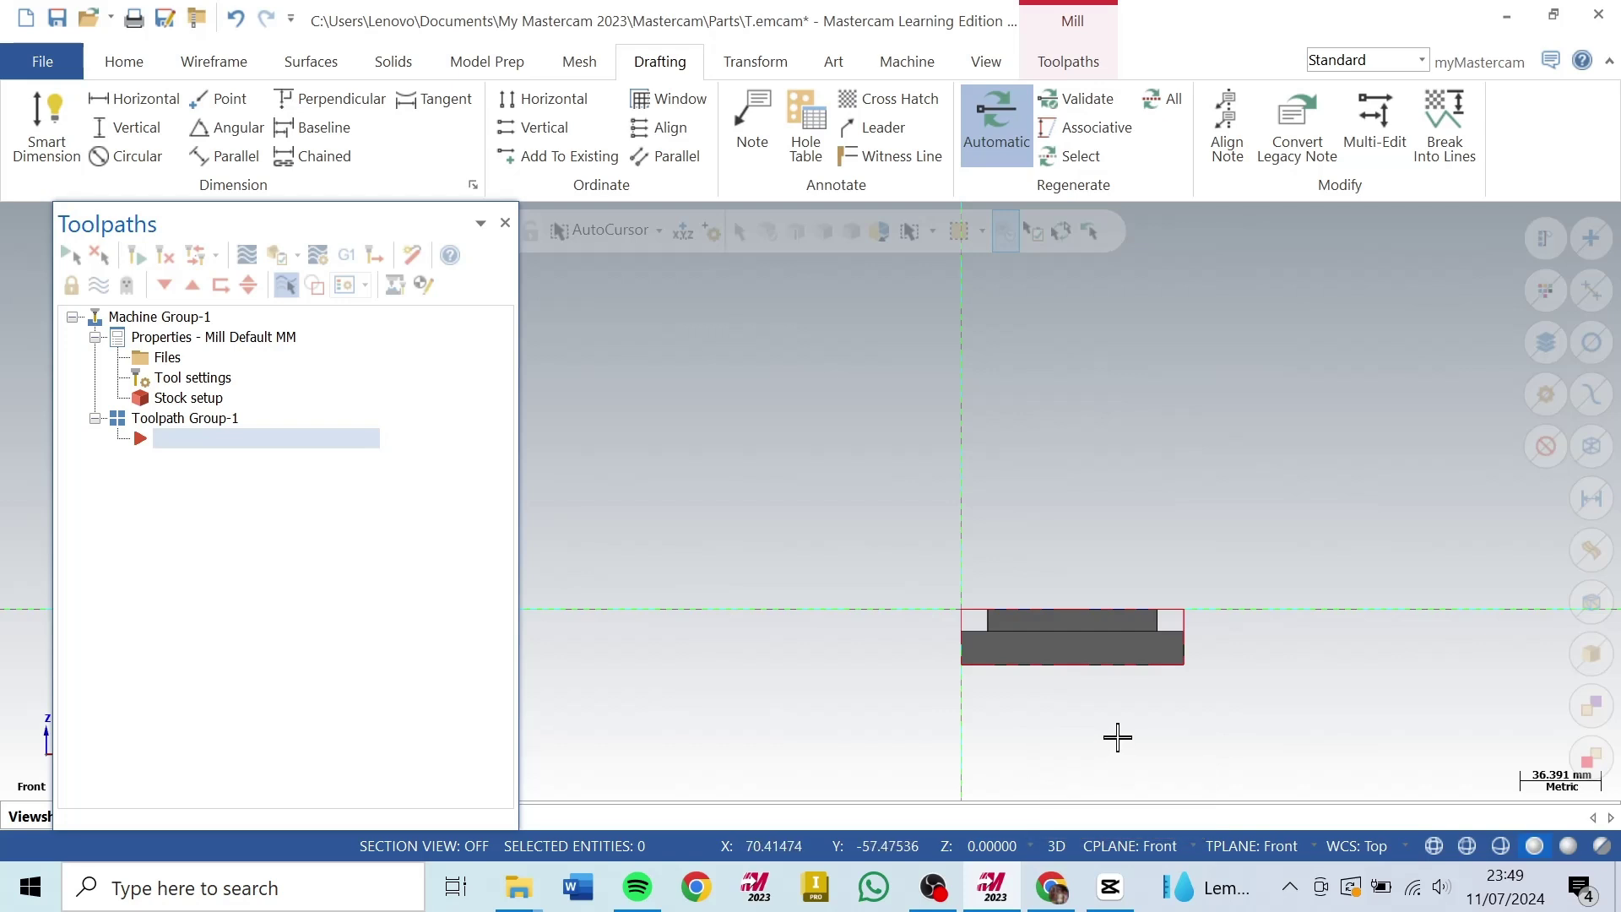
Step: In the Top view, dimension the base block's overall width between its two vertical sides, placing the dimension above the part
scroll(1128, 729, "up", 3)
scroll(1128, 728, "up", 2)
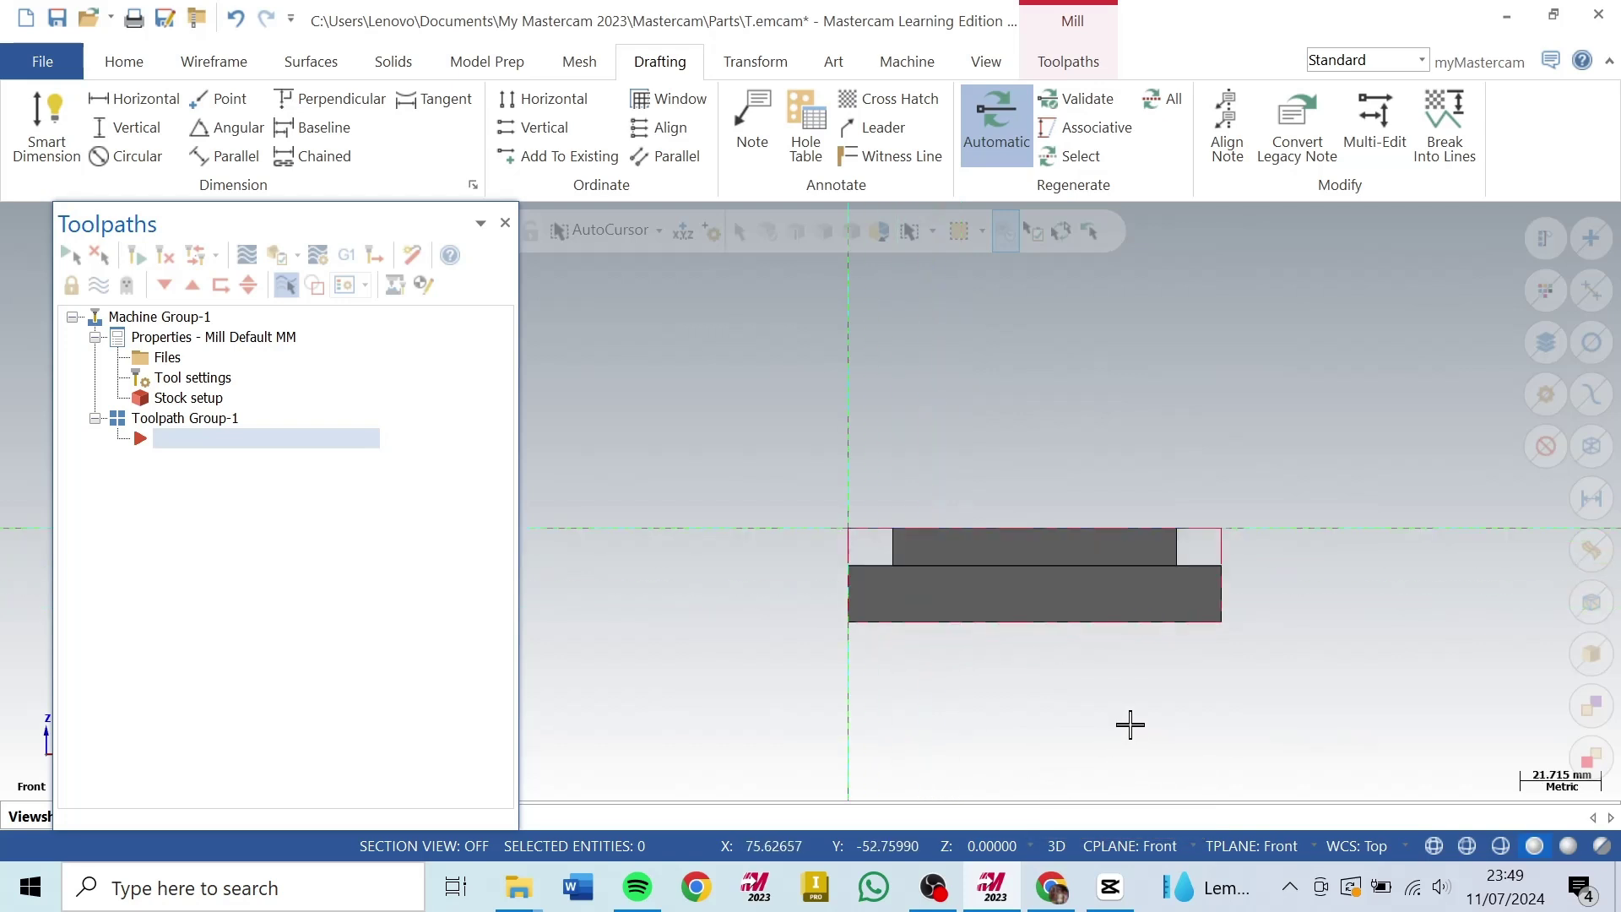
mouse_move(1097, 586)
middle_mouse_down()
mouse_move(1136, 594)
mouse_move(1122, 611)
middle_mouse_up()
right_click(1189, 305)
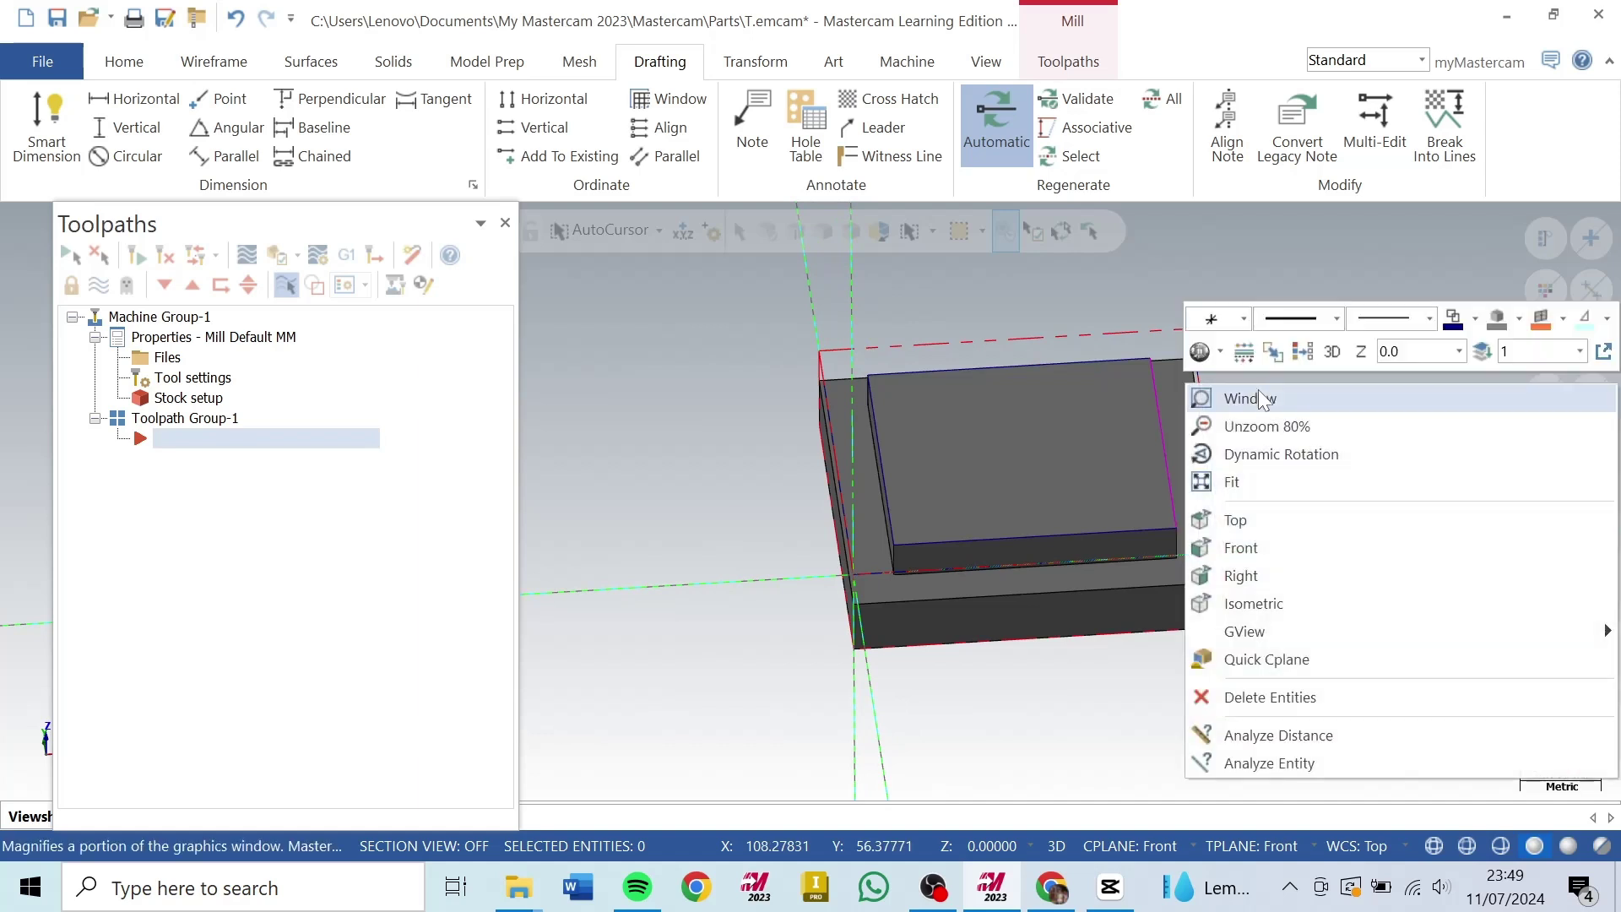
left_click(1318, 523)
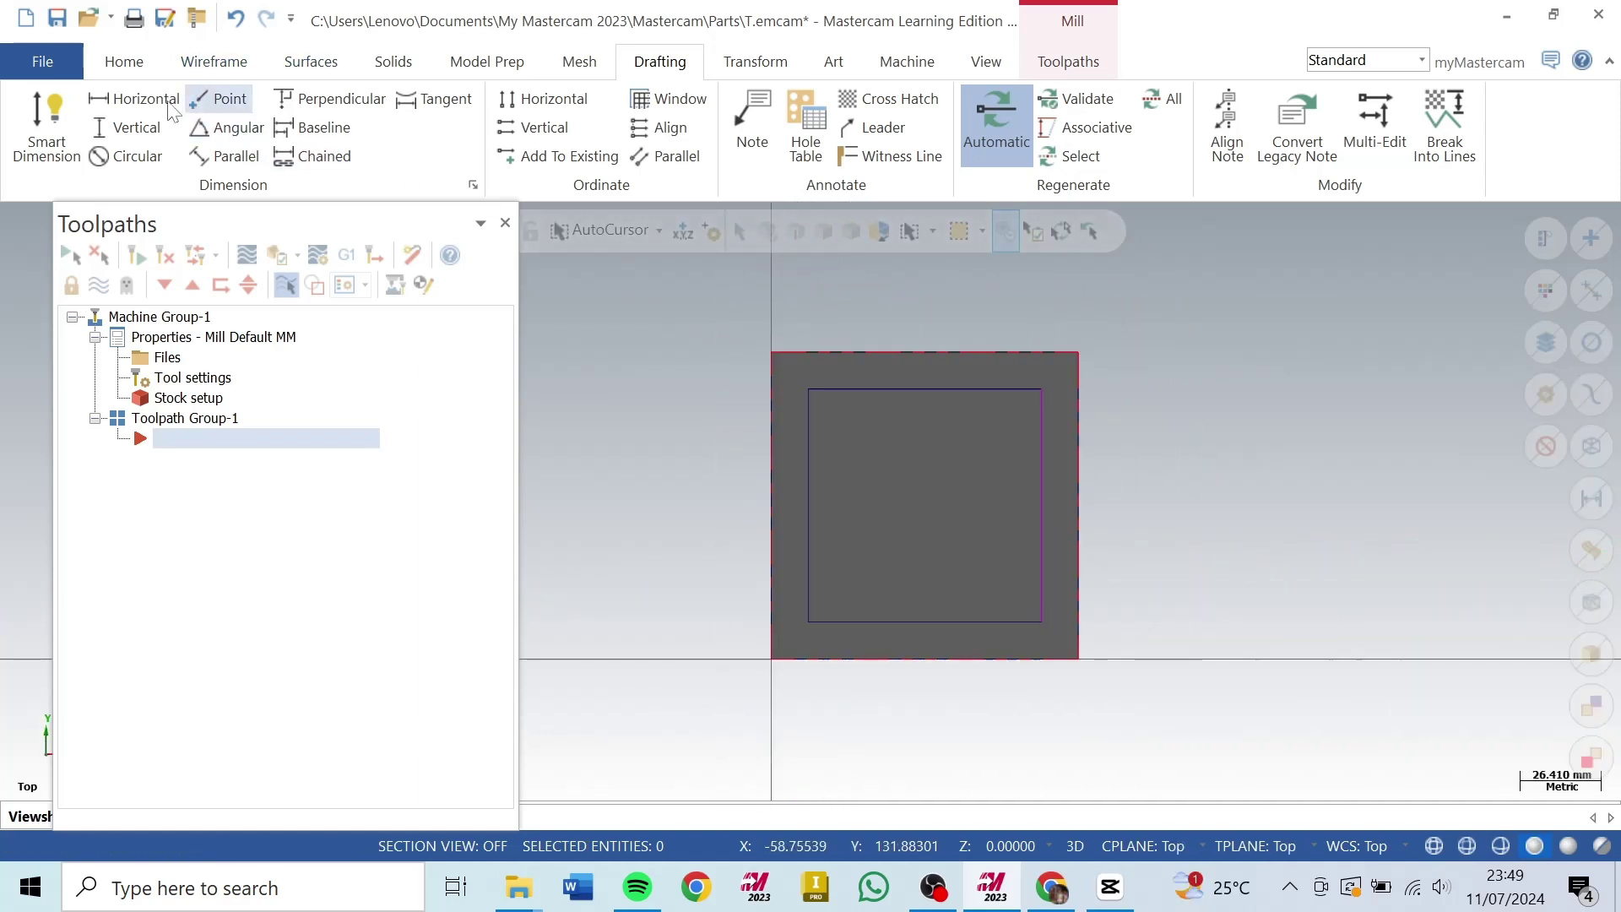
left_click(49, 125)
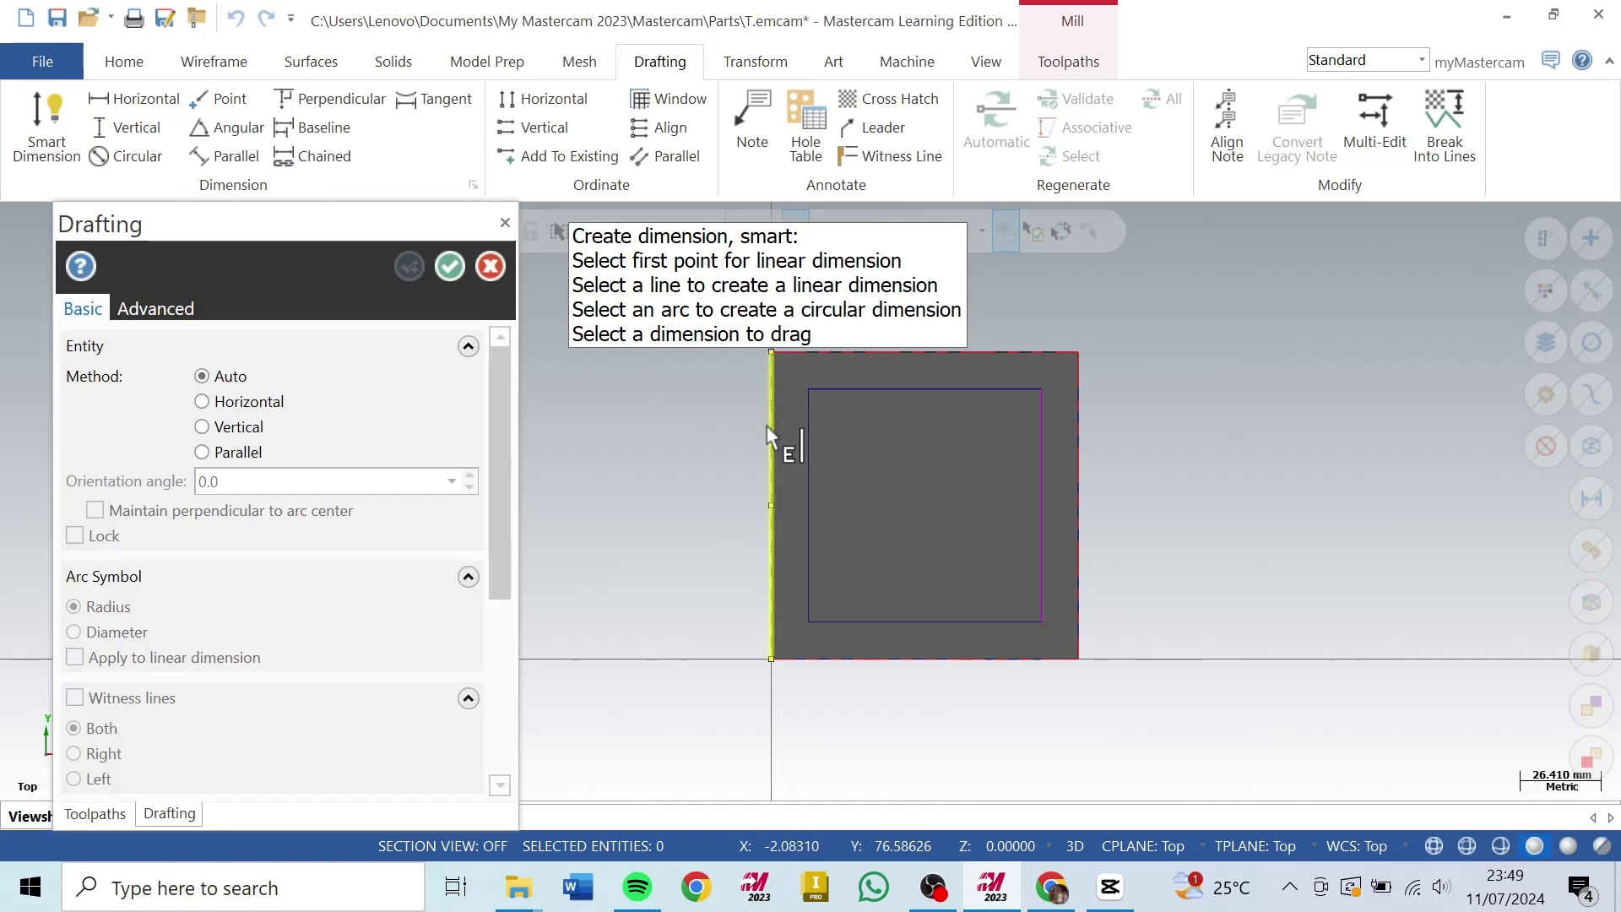
left_click(771, 442)
left_click(1077, 483)
scroll(1072, 655, "down", 2)
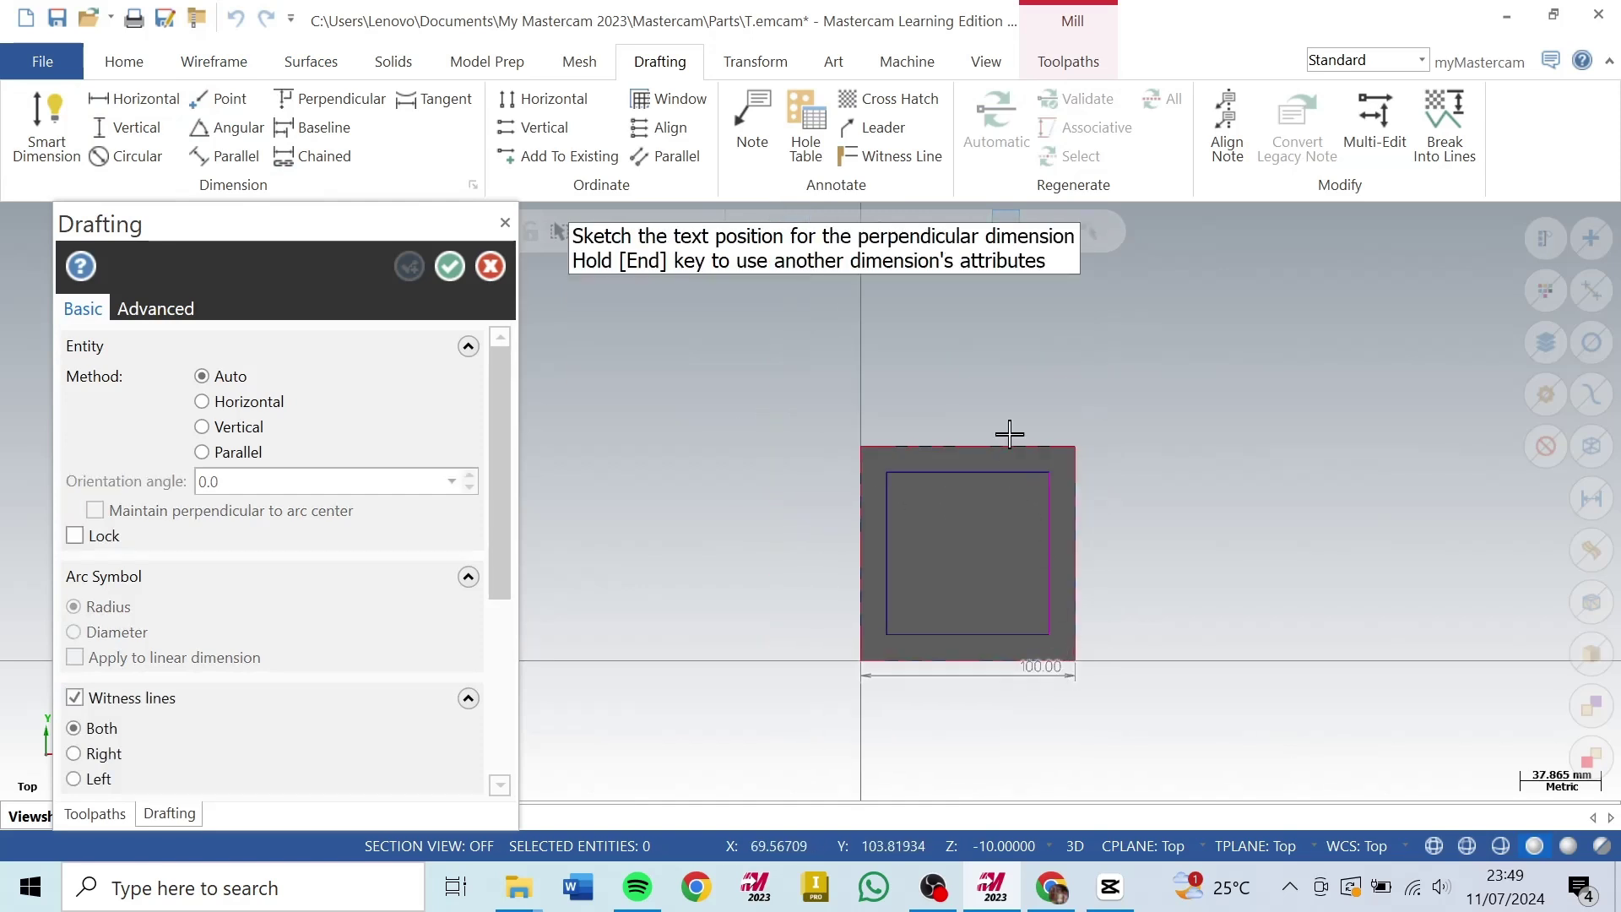
left_click(967, 403)
Step: Dimension the width of the inner raised square between its two vertical sides, placing it beneath the overall width dimension
scroll(934, 535, "up", 3)
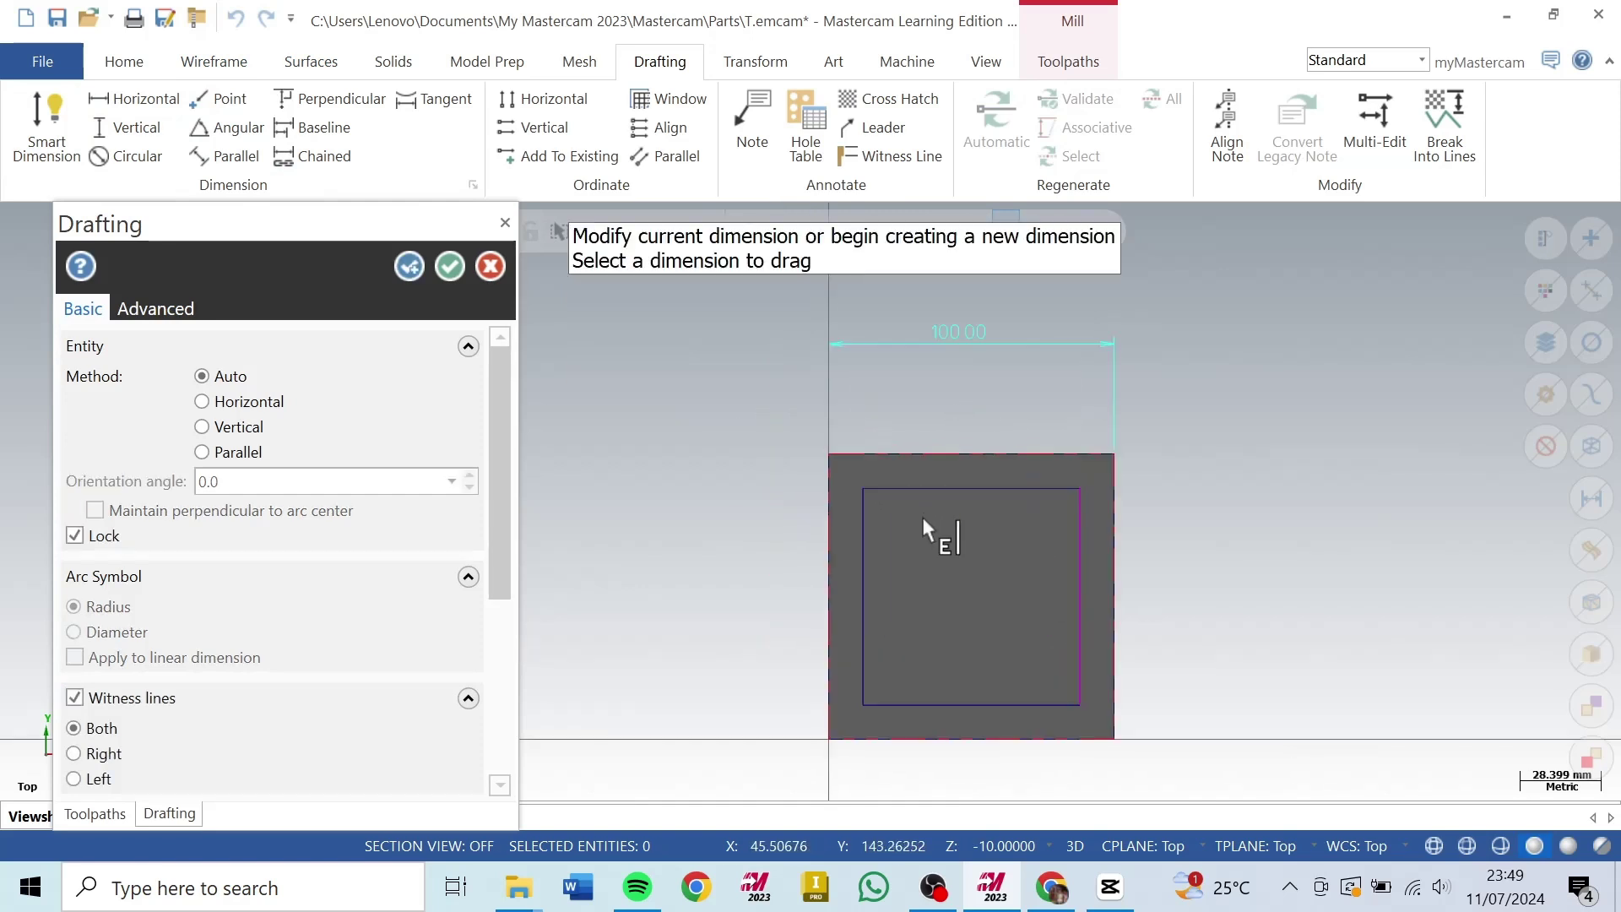
left_click(856, 545)
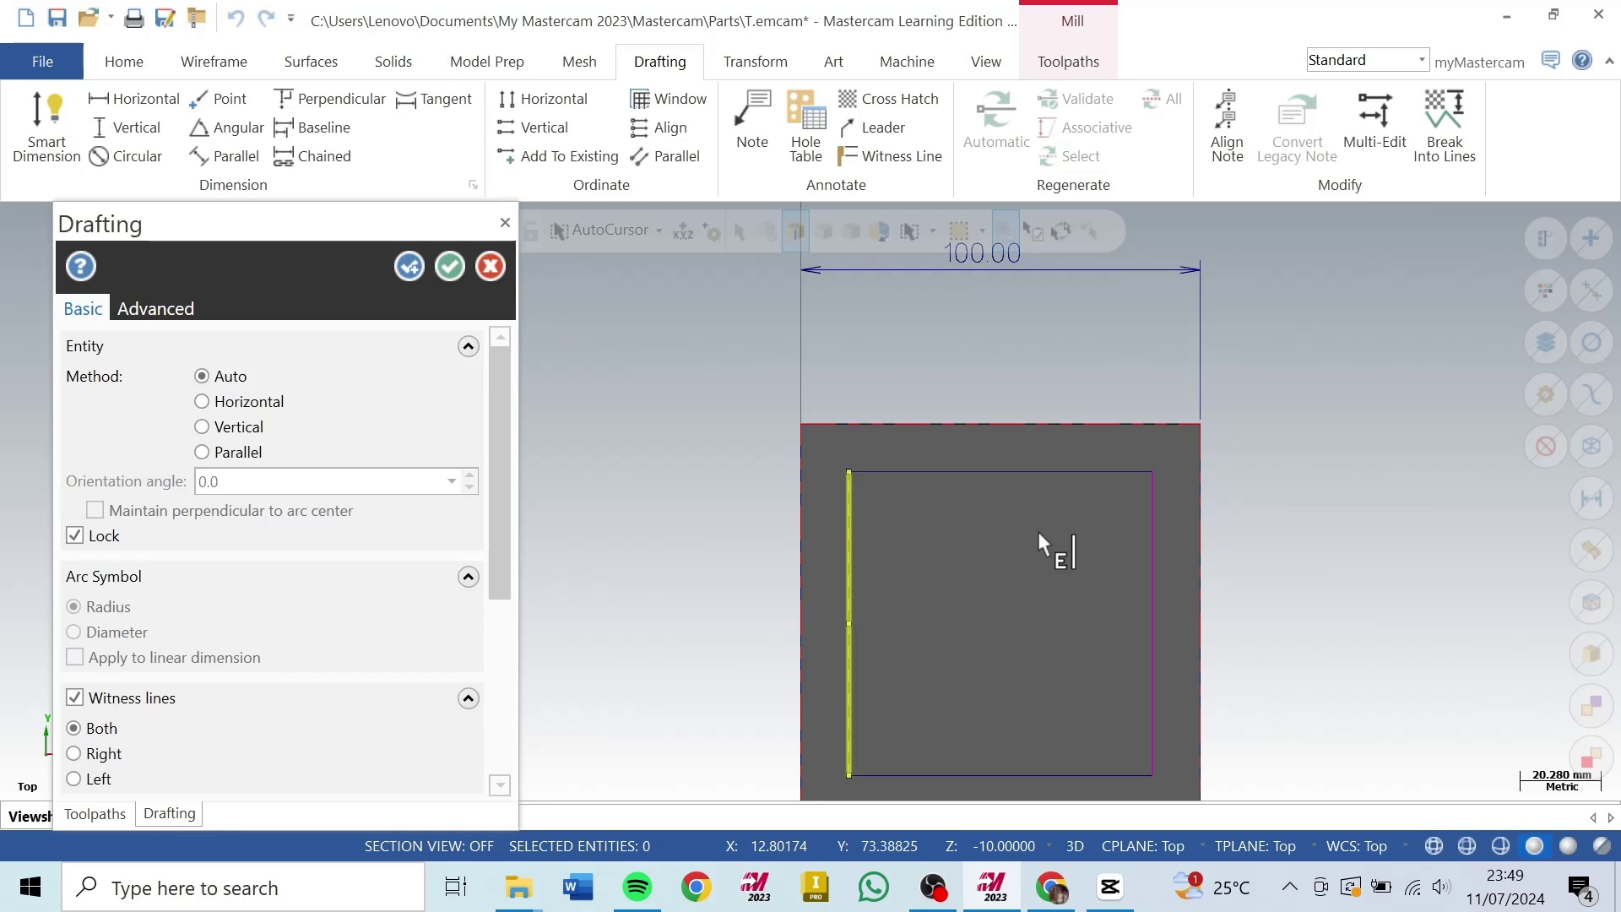
left_click(1151, 545)
scroll(1107, 622, "down", 1)
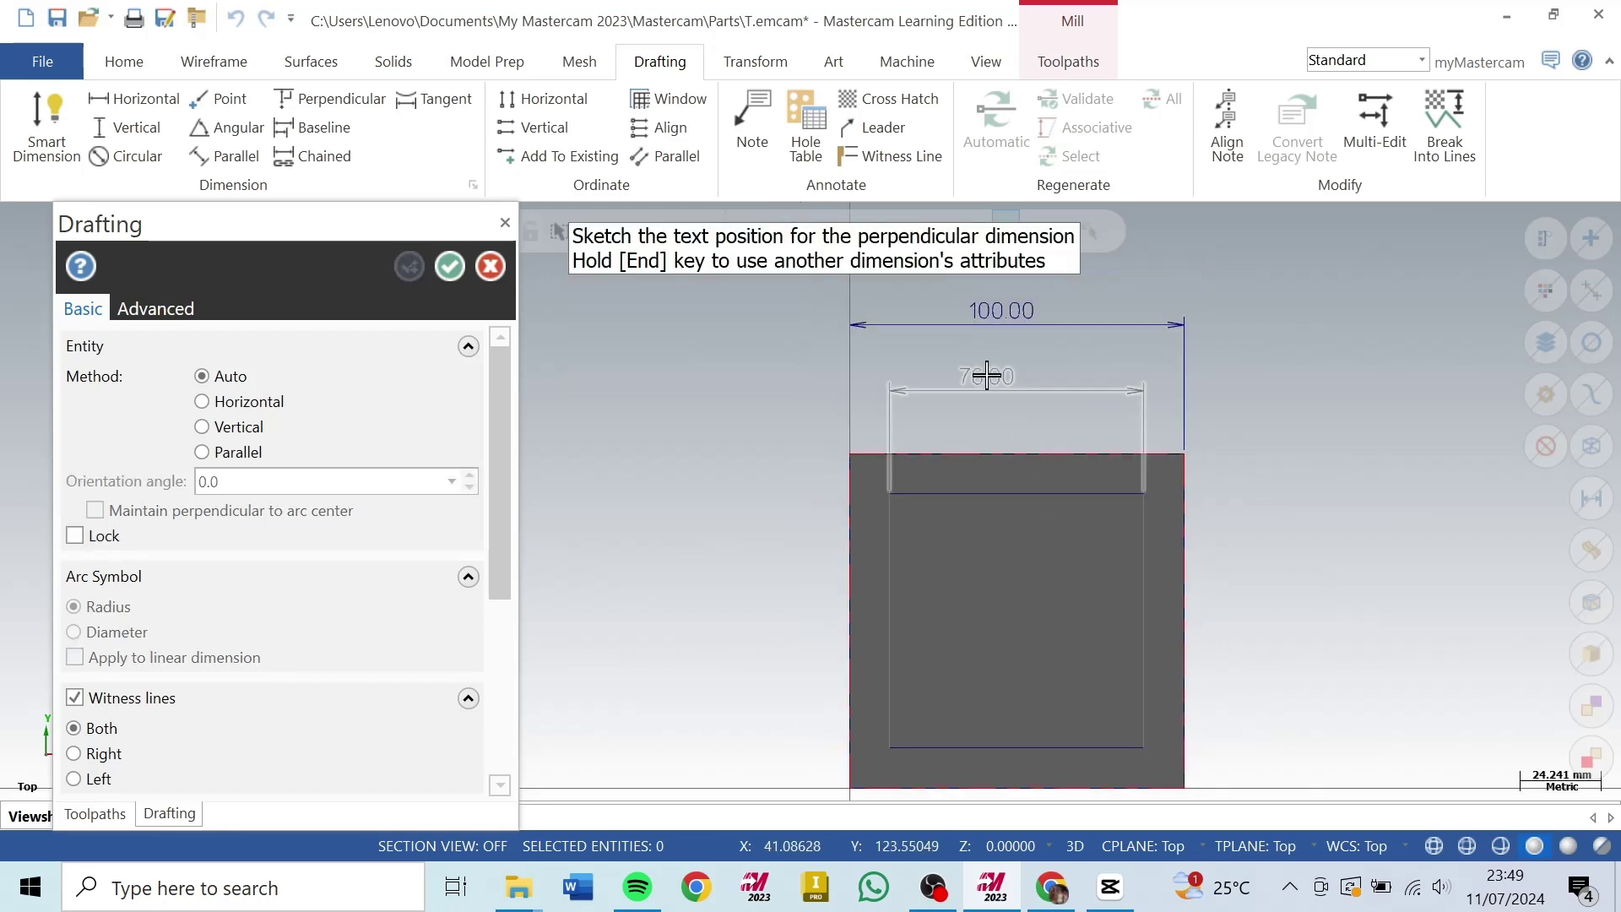
left_click(988, 394)
Step: In the Top view, dimension the gap between the left edges of the base block and the inner square, and finish dimensioning
middle_click_drag(872, 623, 889, 535)
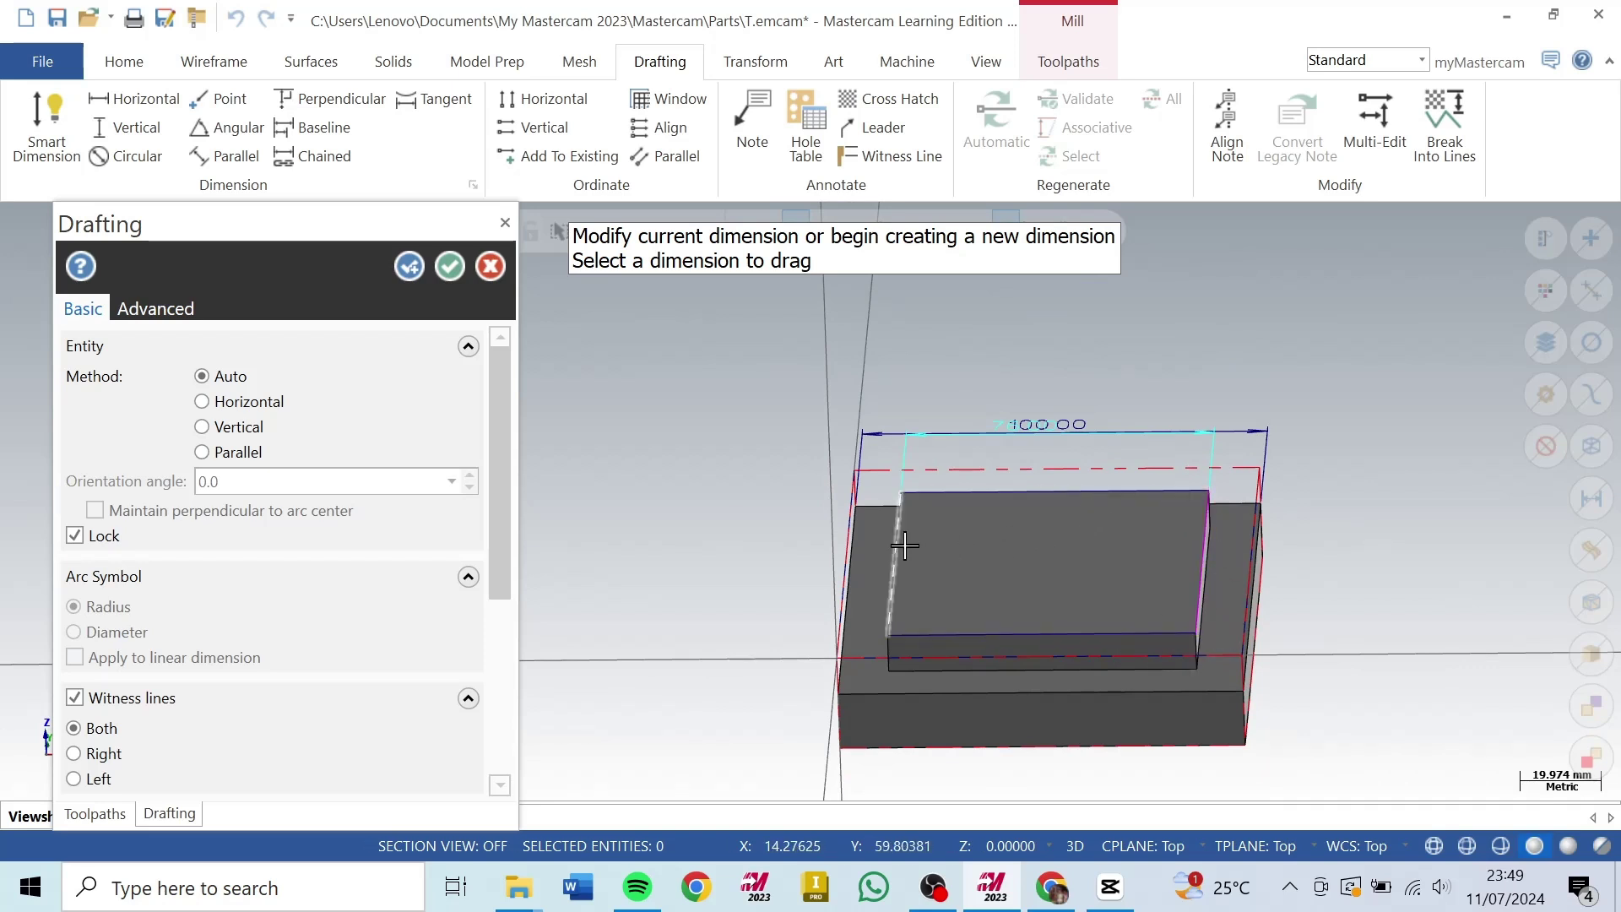
middle_click_drag(929, 545, 1009, 481)
right_click(1070, 445)
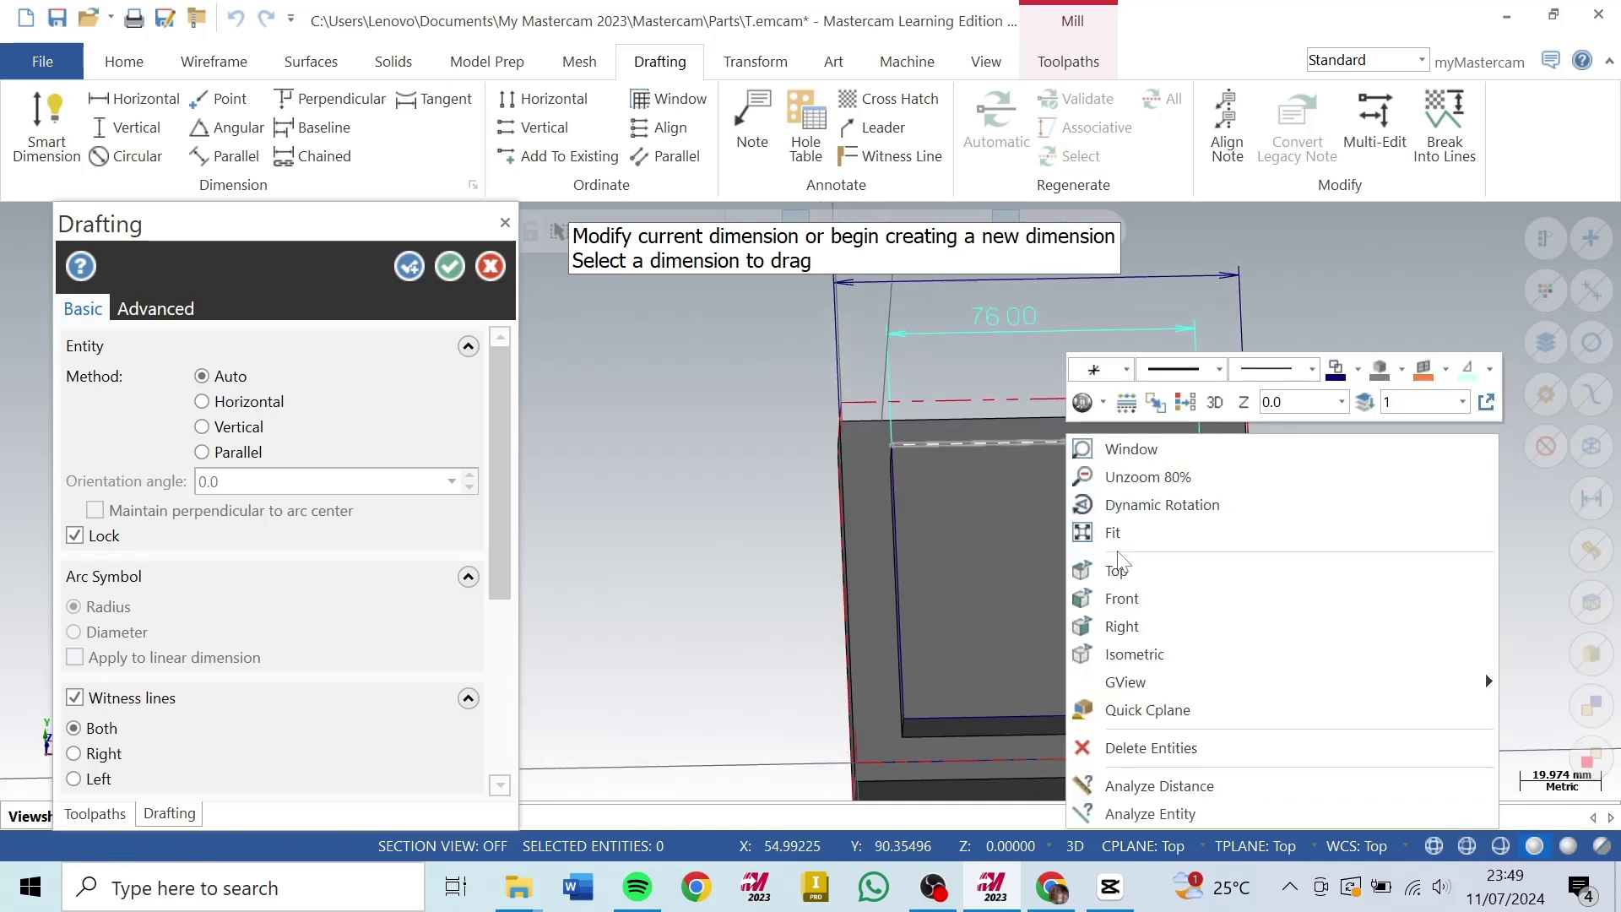
left_click(1116, 570)
left_click(844, 580)
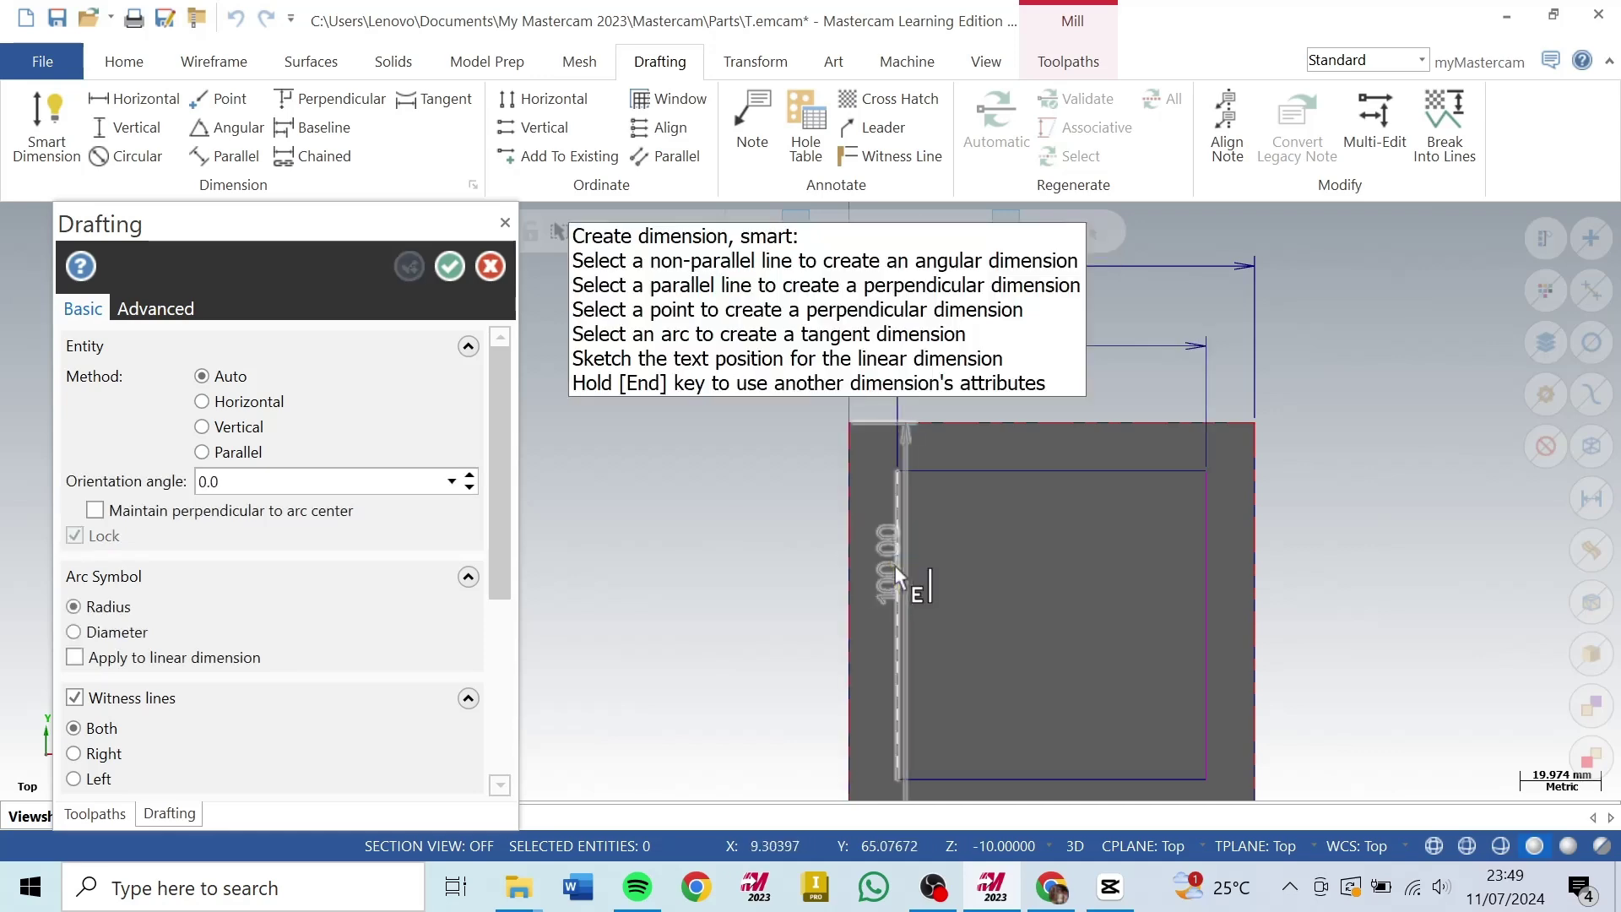
left_click(896, 540)
left_click(844, 377)
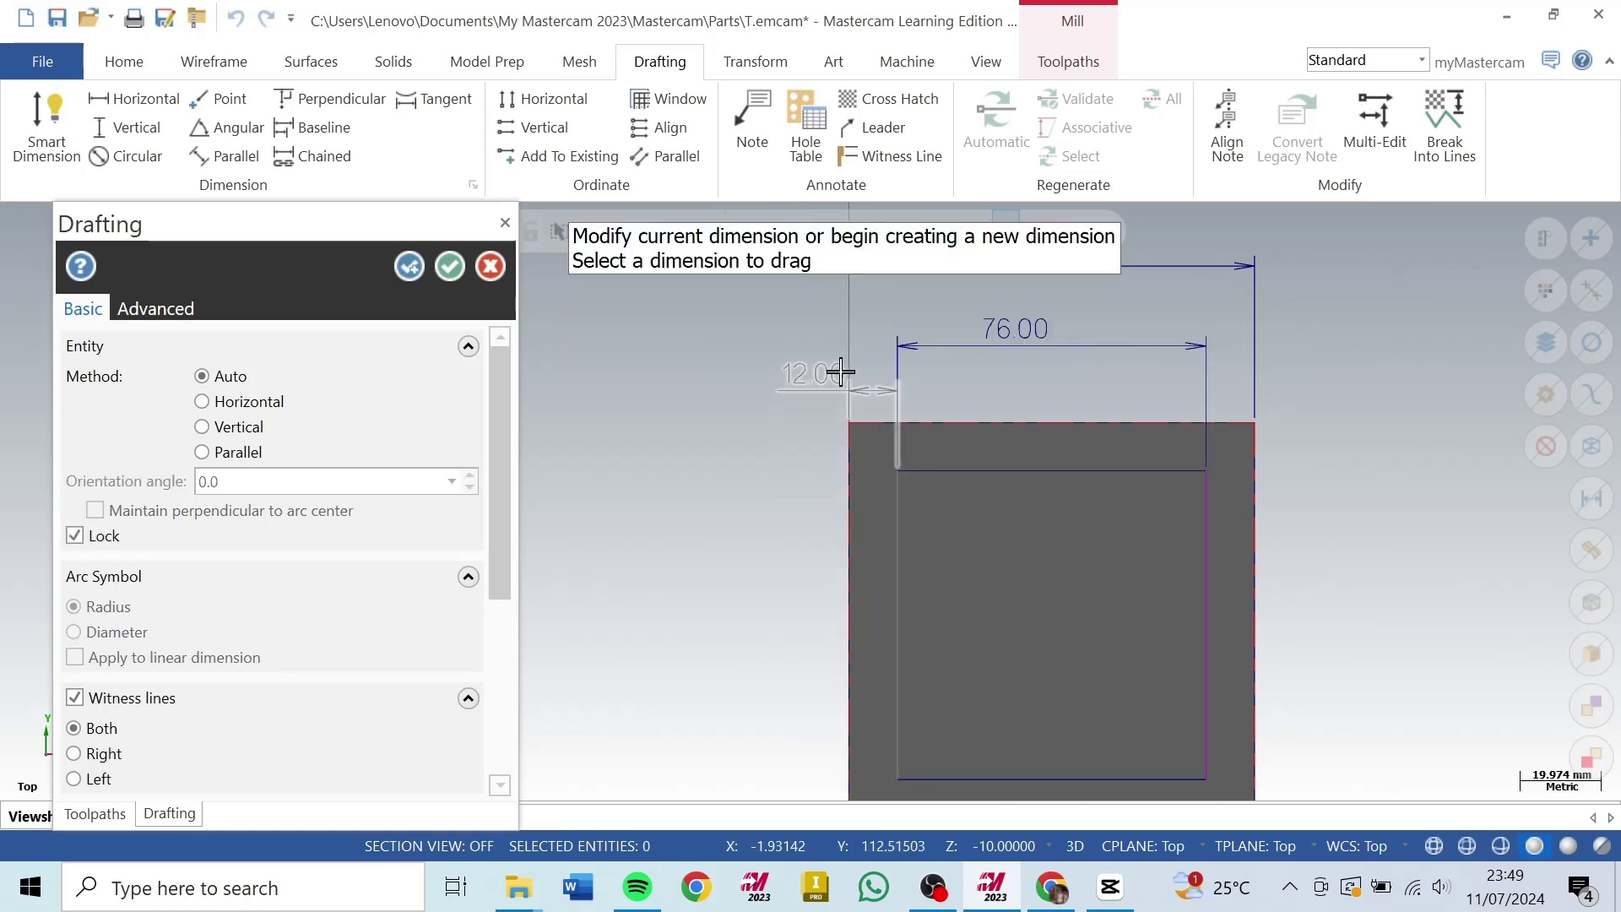
left_click(449, 266)
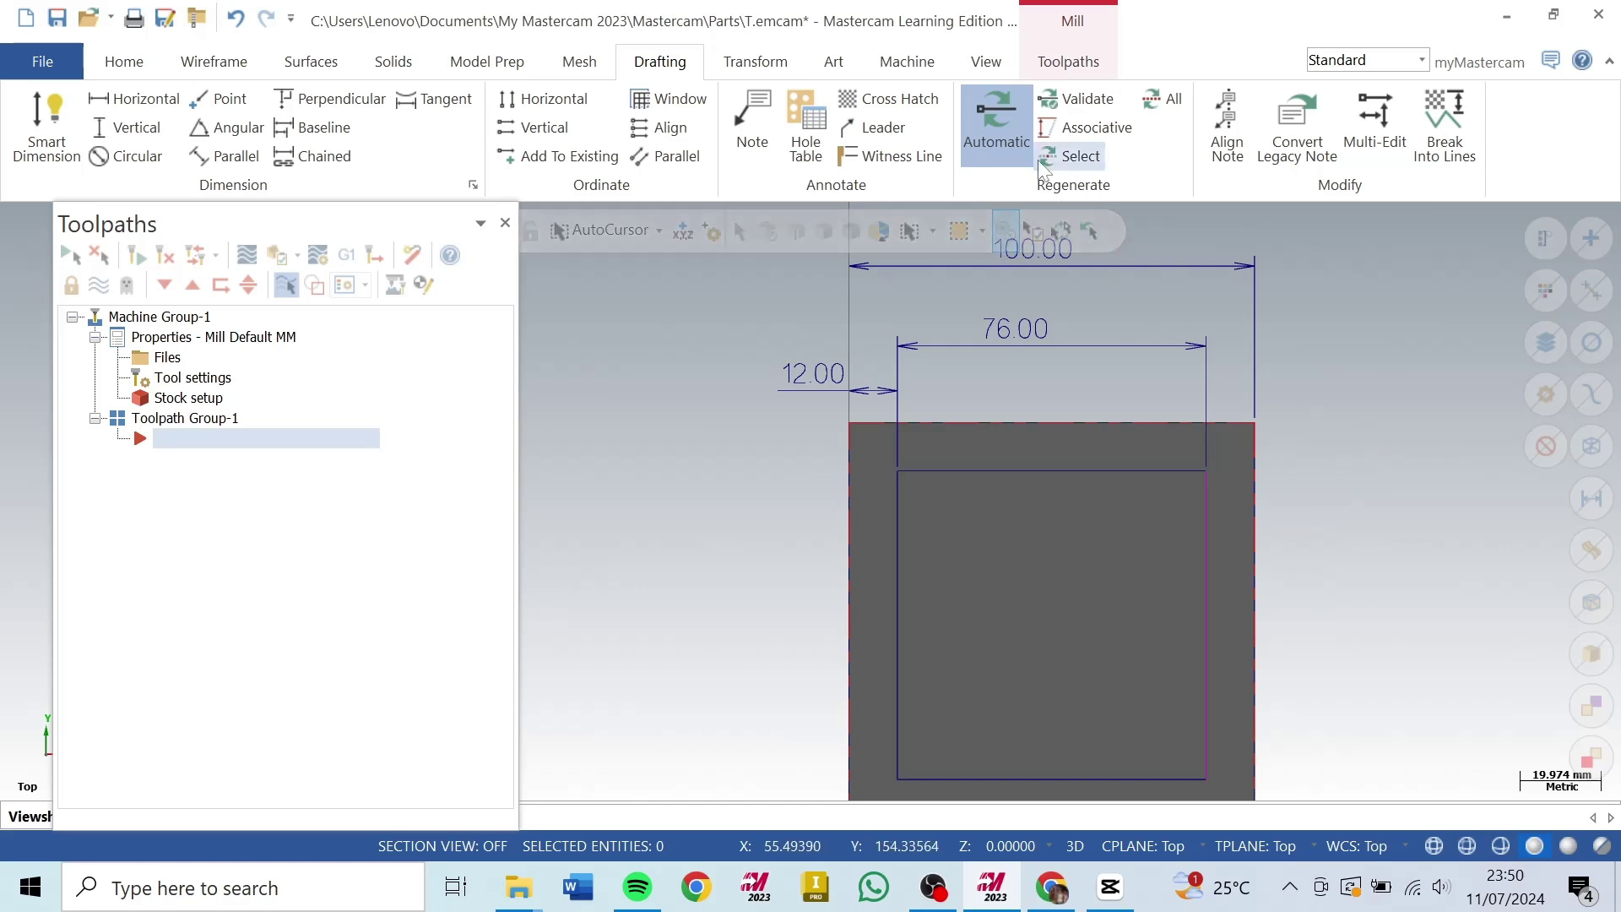
Step: Start a 2D Contour toolpath and chain the inner square's closed outline as its geometry
left_click(1070, 63)
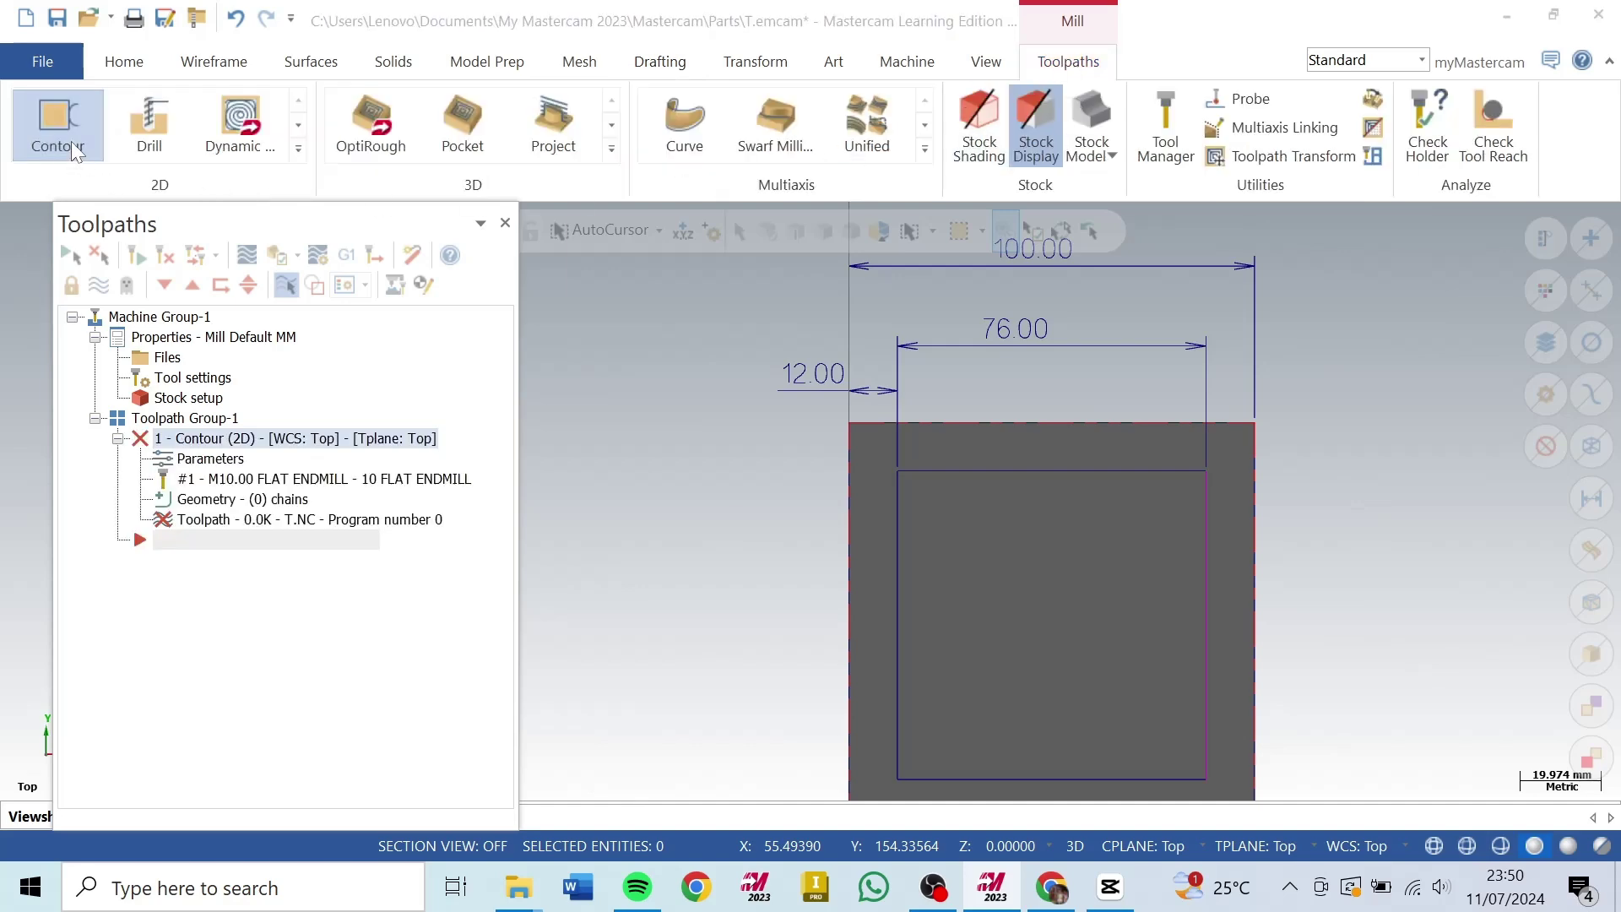
left_click(908, 564)
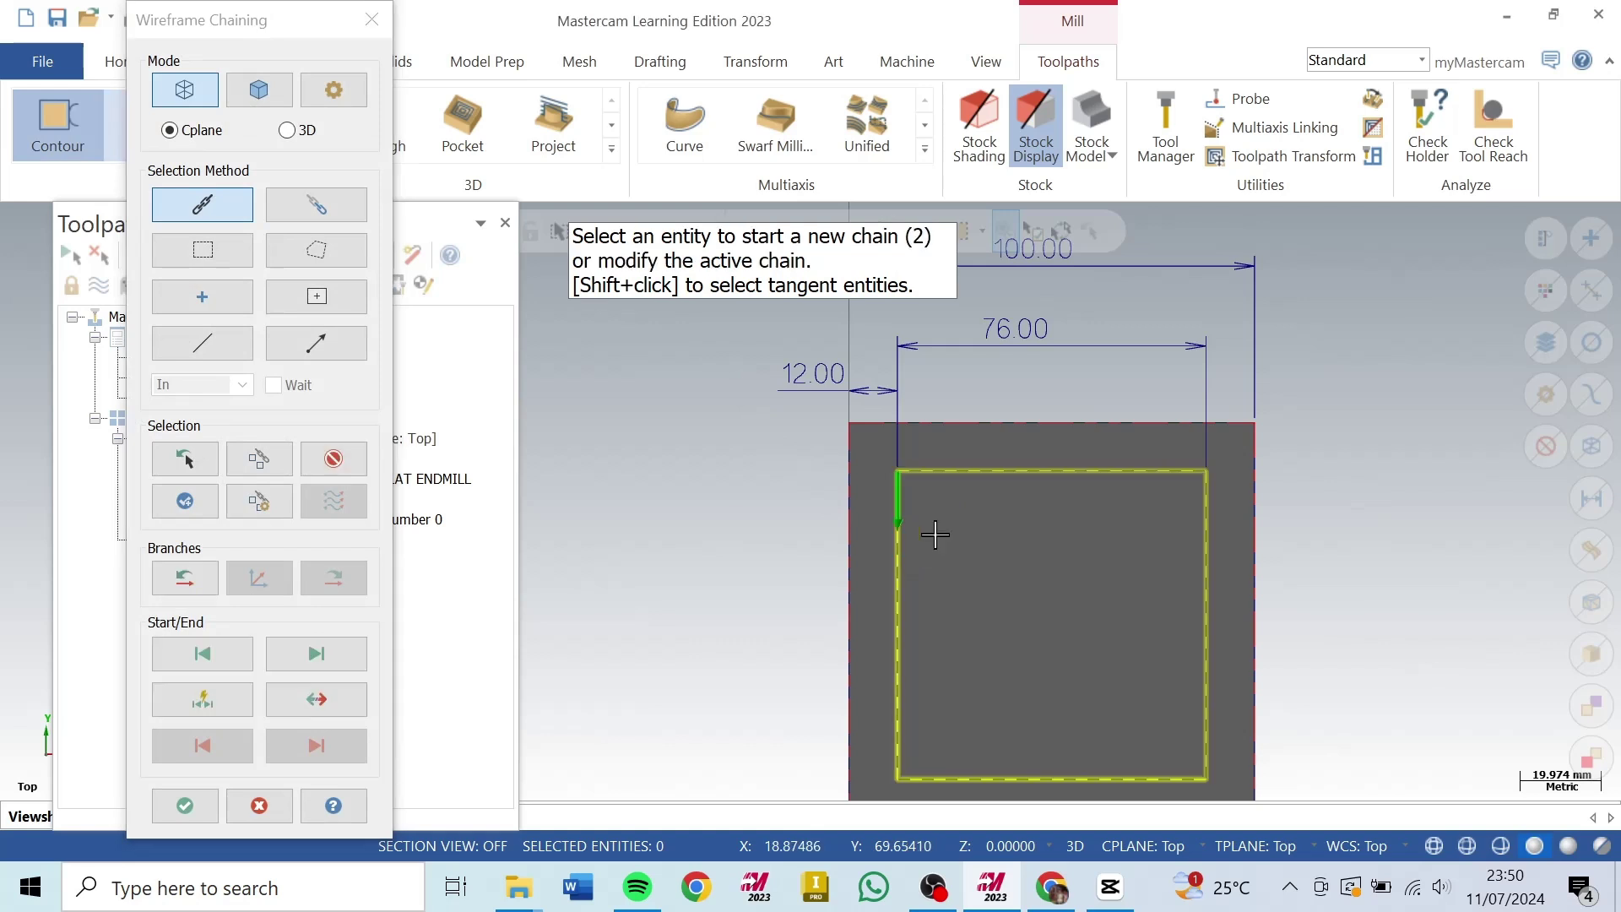
scroll(916, 545, "down", 1)
left_click(188, 788)
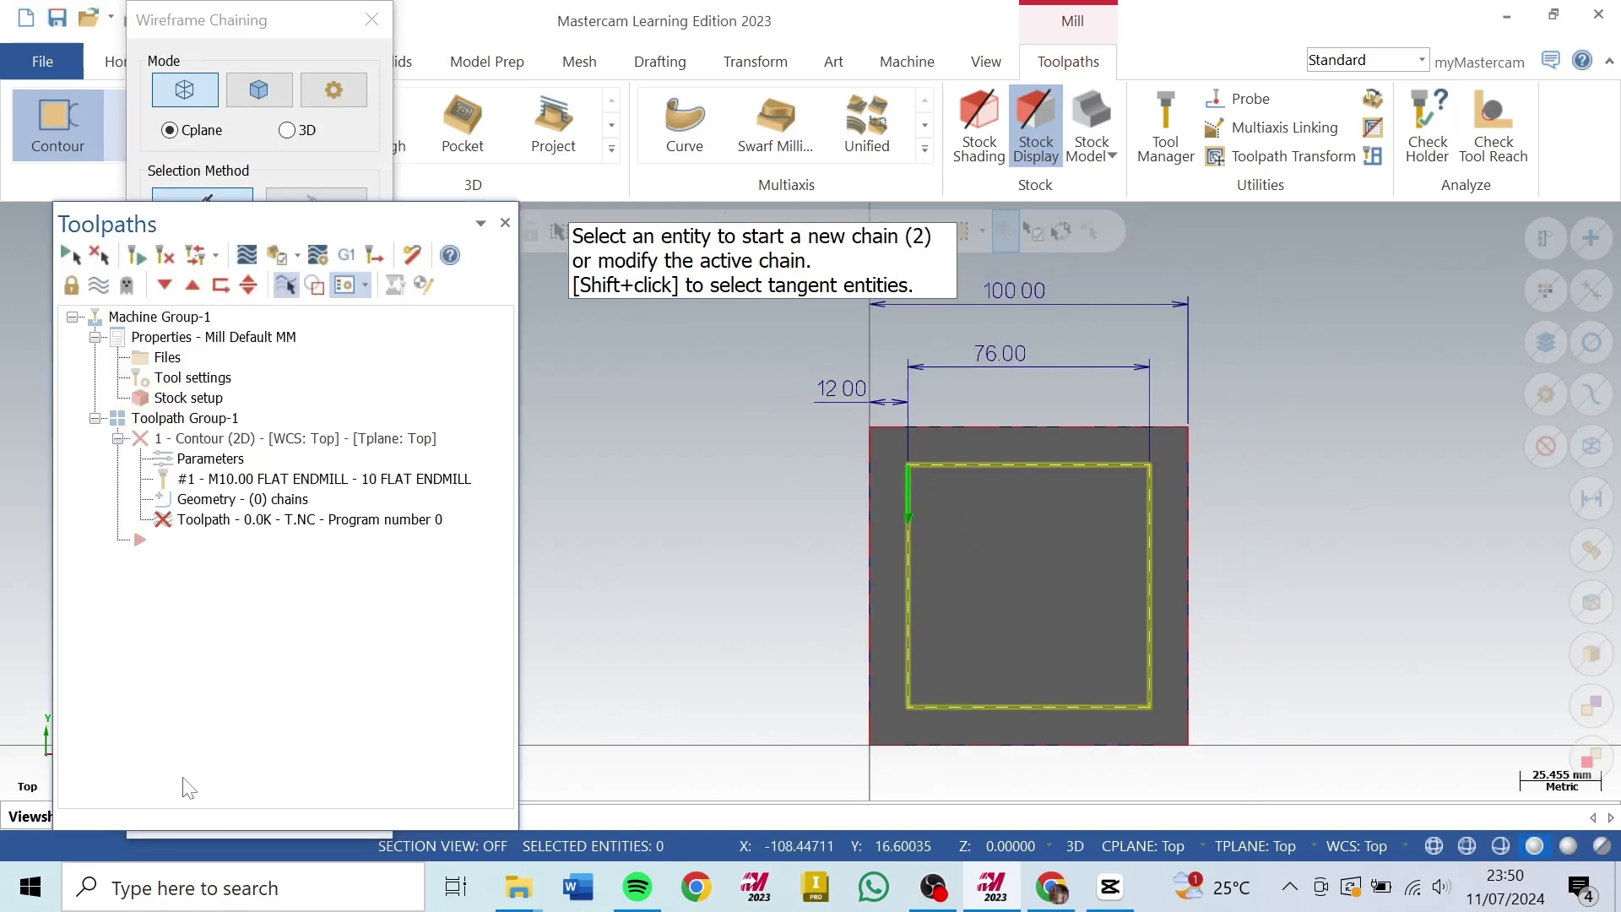
left_click(287, 25)
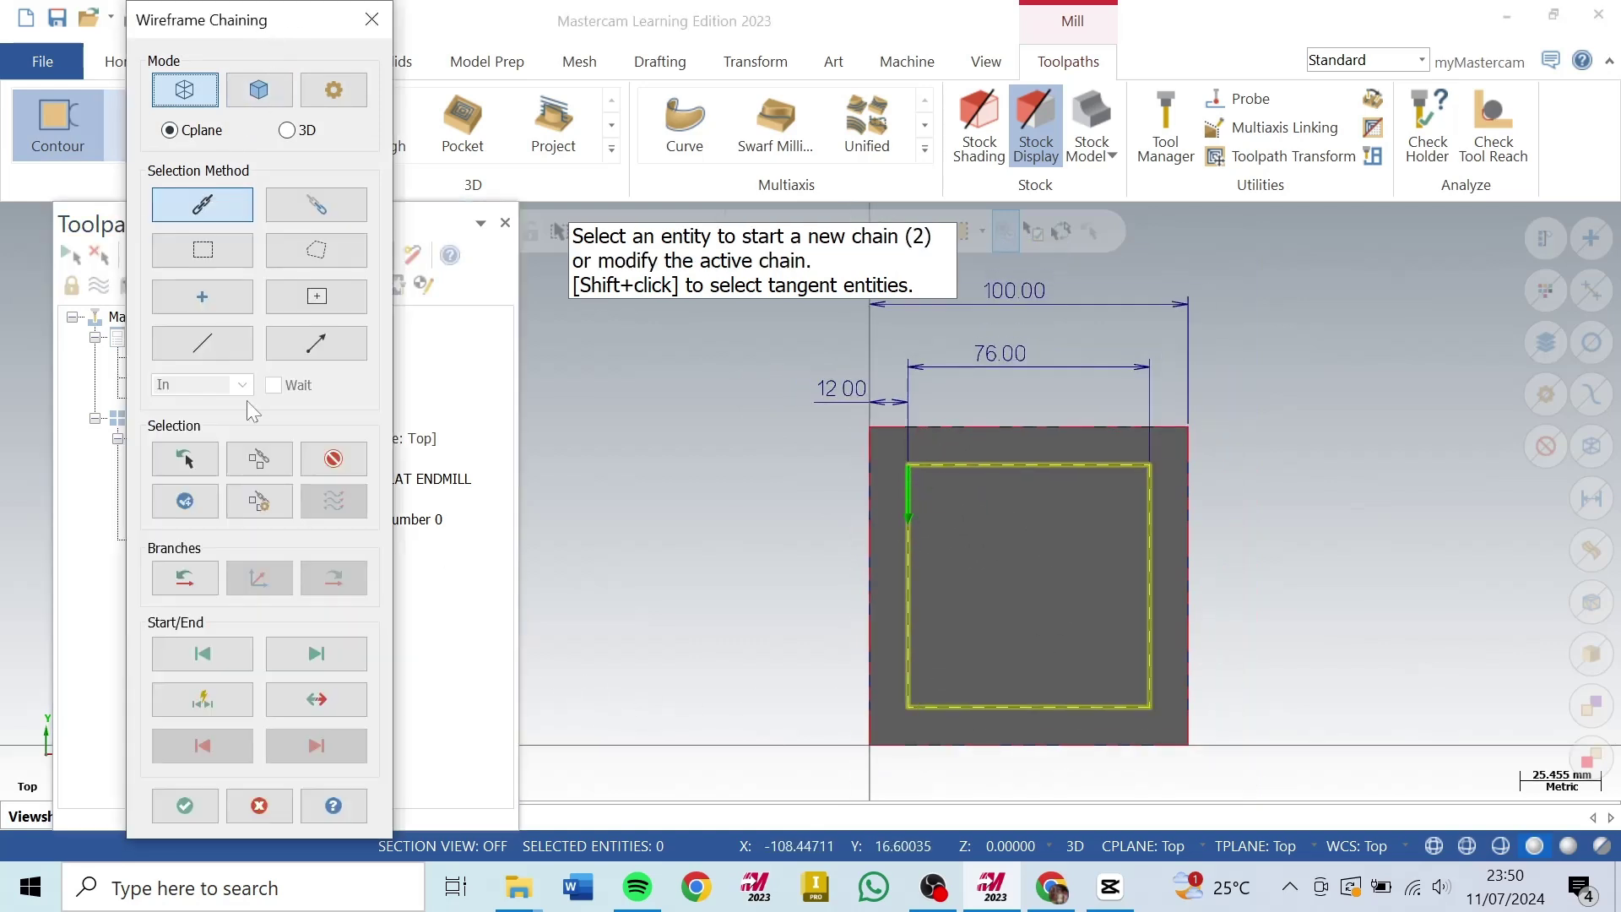
left_click(186, 807)
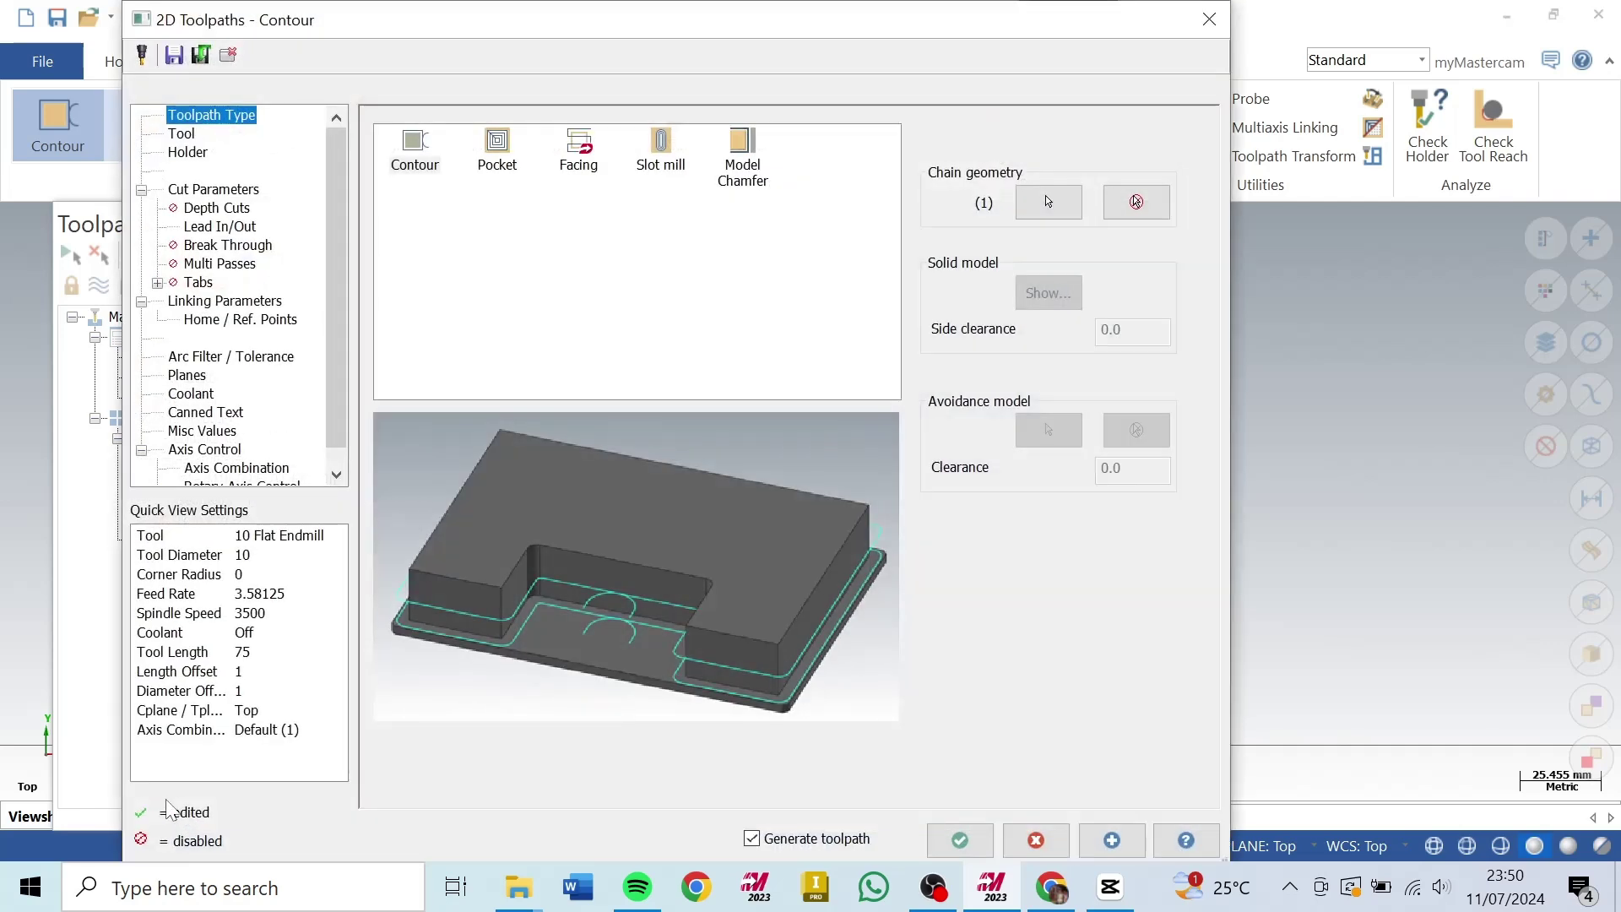
Step: Create a new flat endmill with a 10 mm cutting diameter as tool 2 for the contour, adding it despite the similar existing tool
left_click(194, 135)
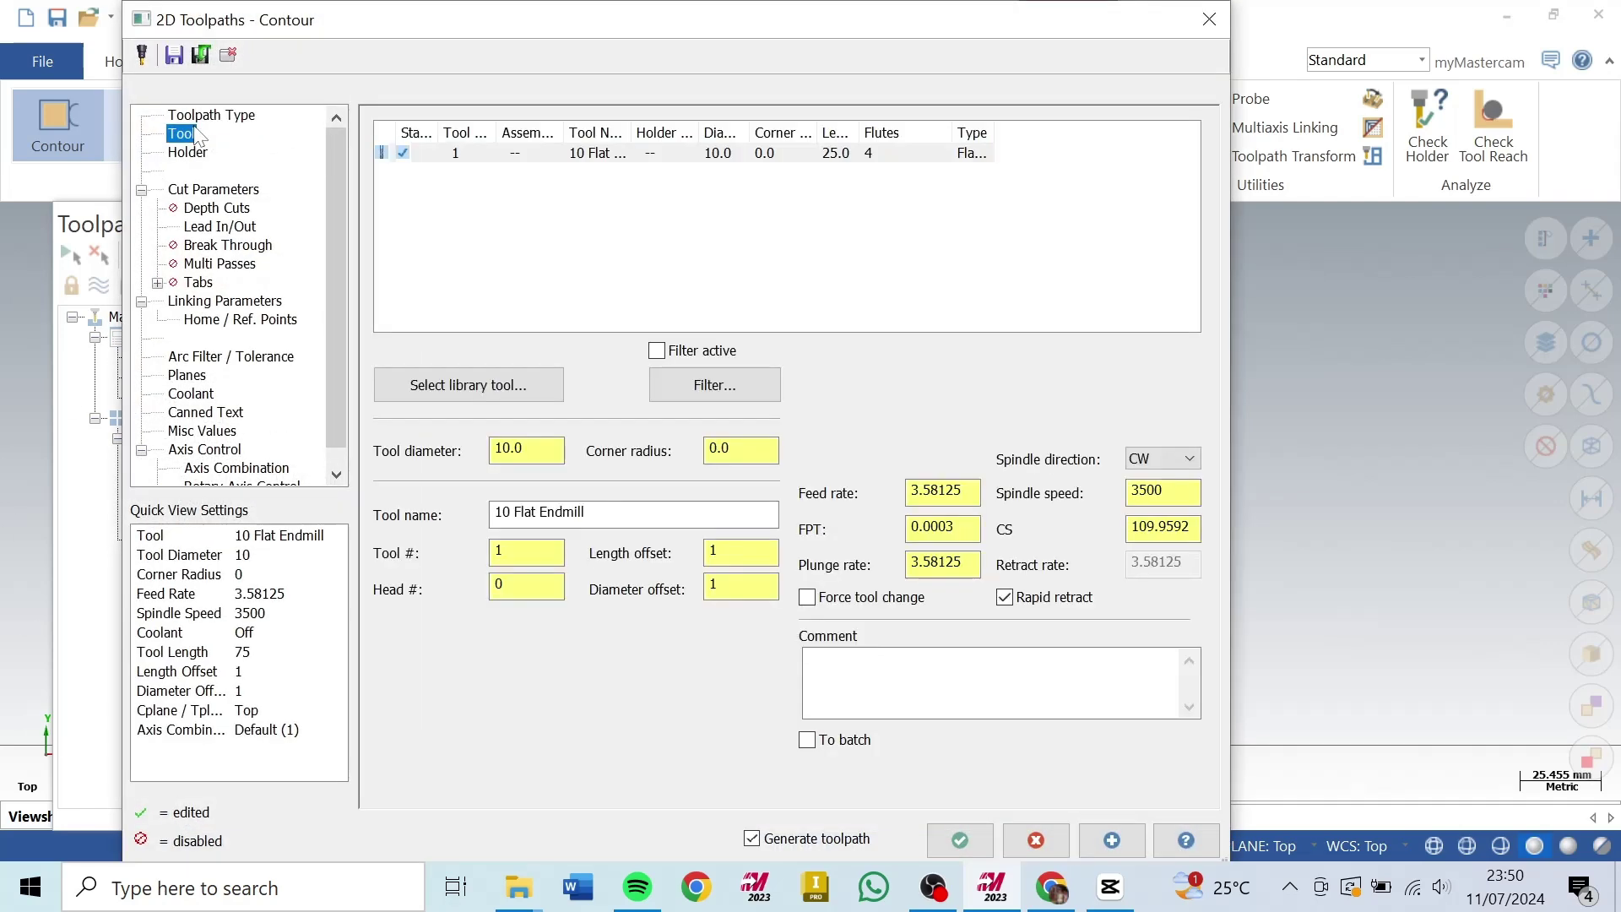
right_click(504, 204)
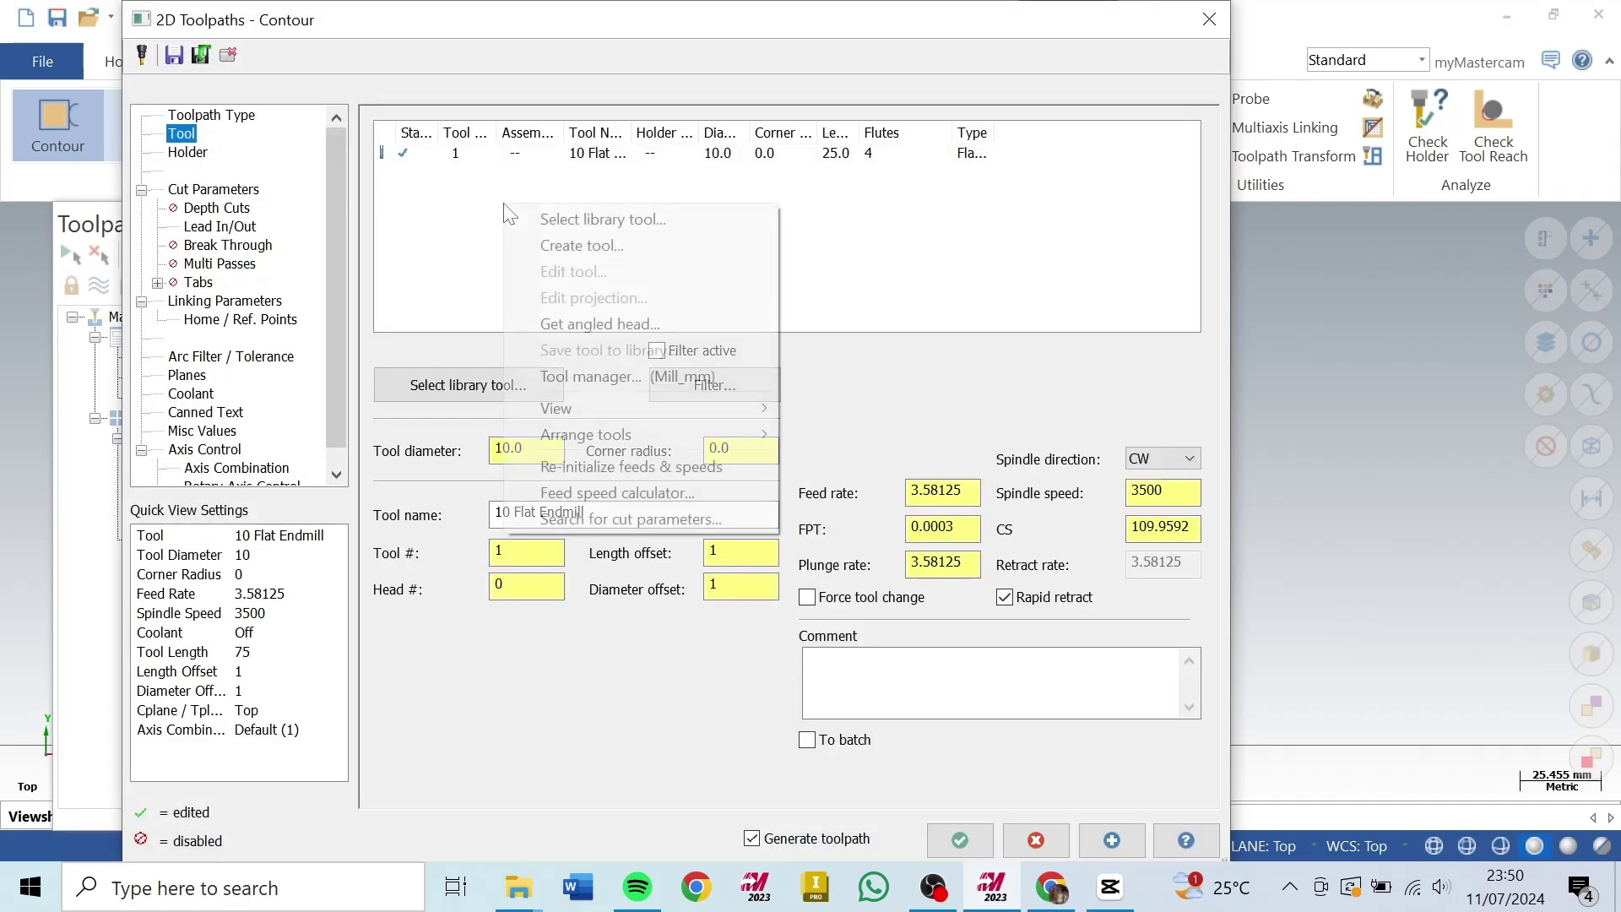
left_click(548, 243)
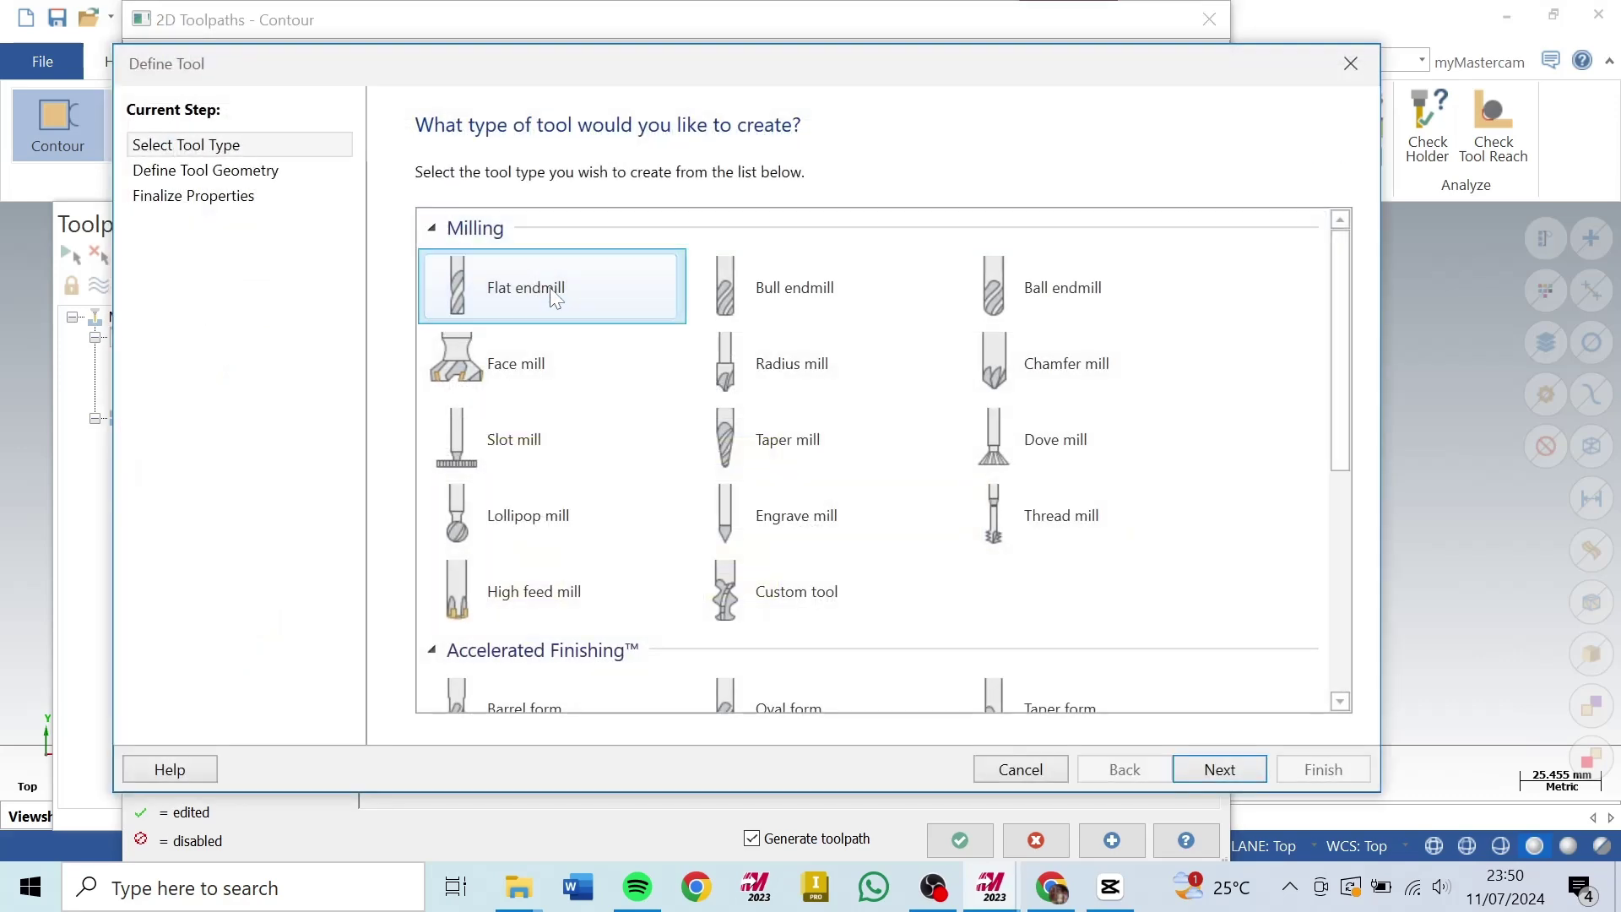
left_click(1220, 765)
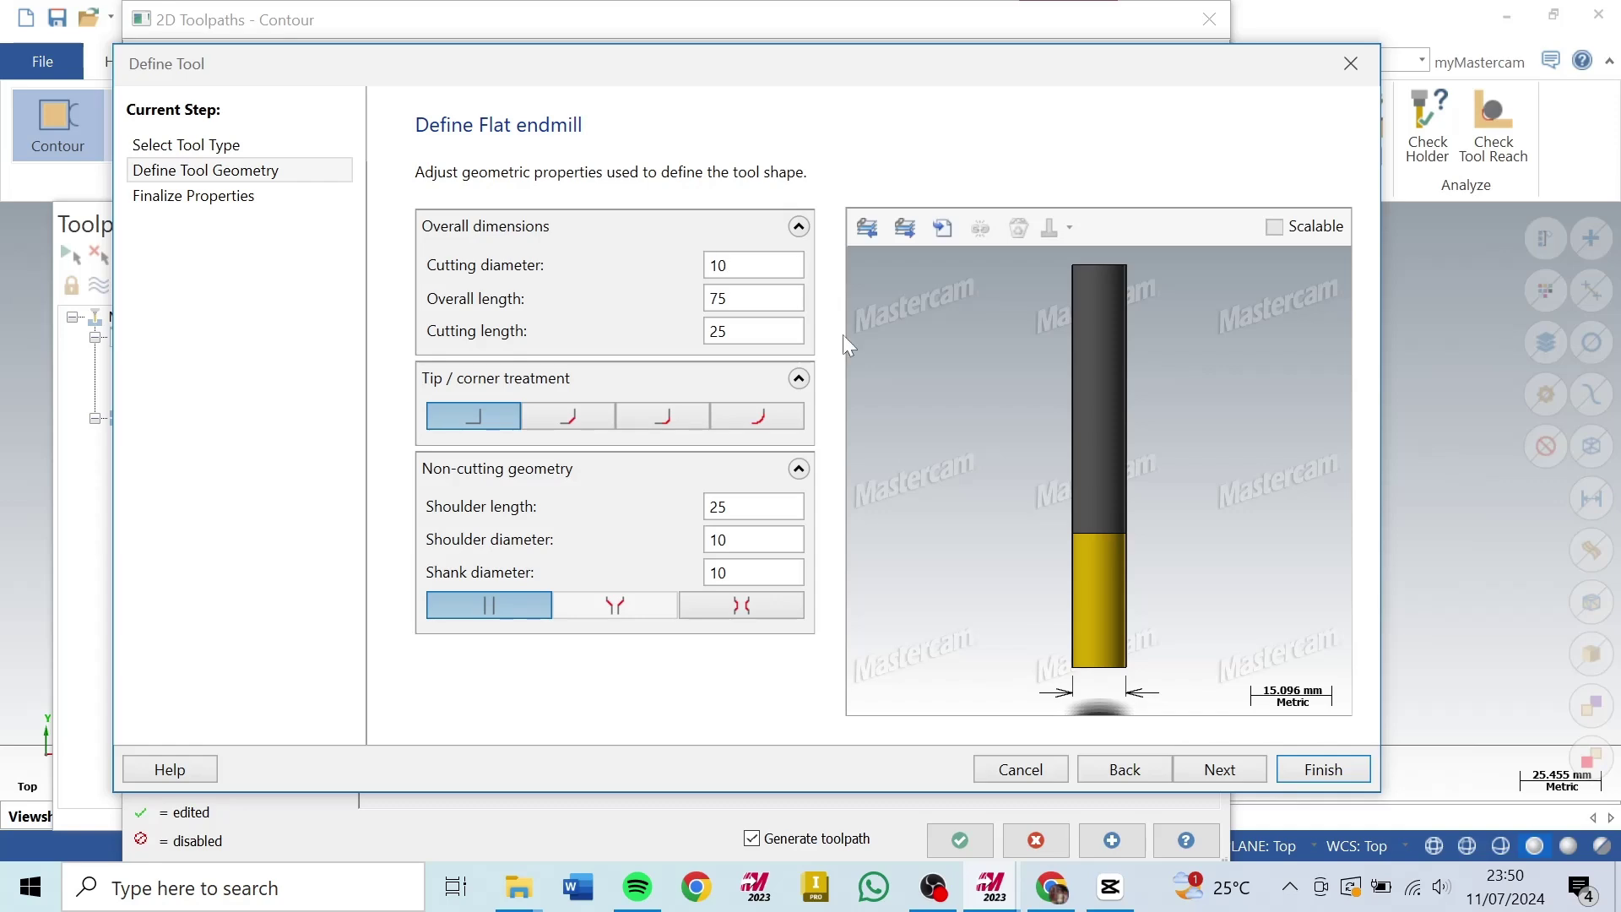
left_click(1220, 768)
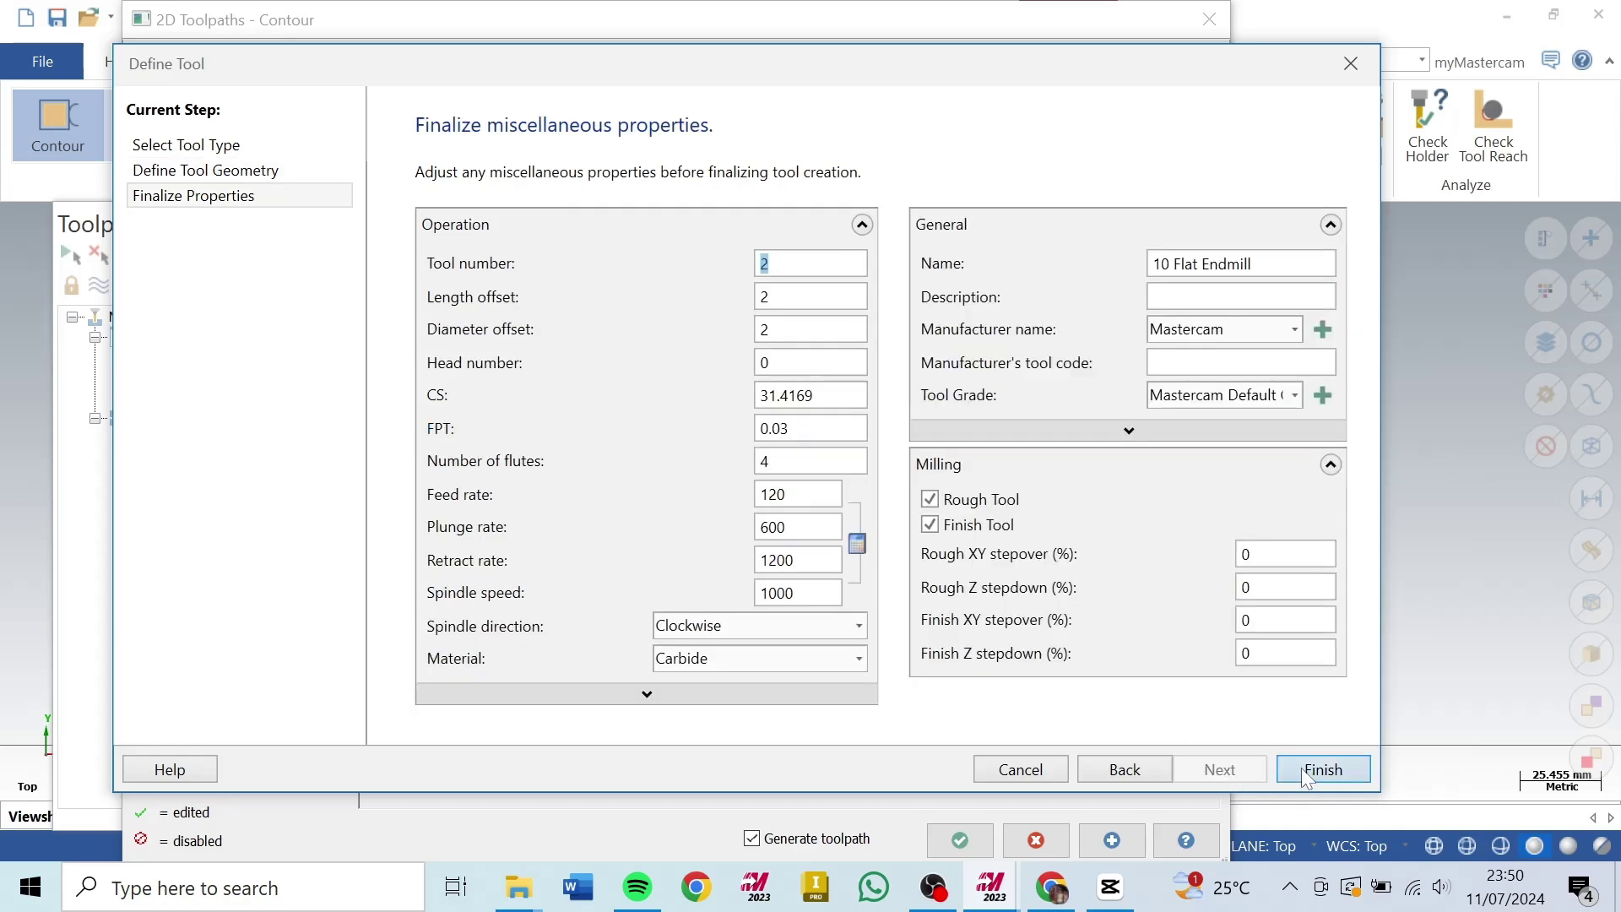
left_click(1307, 768)
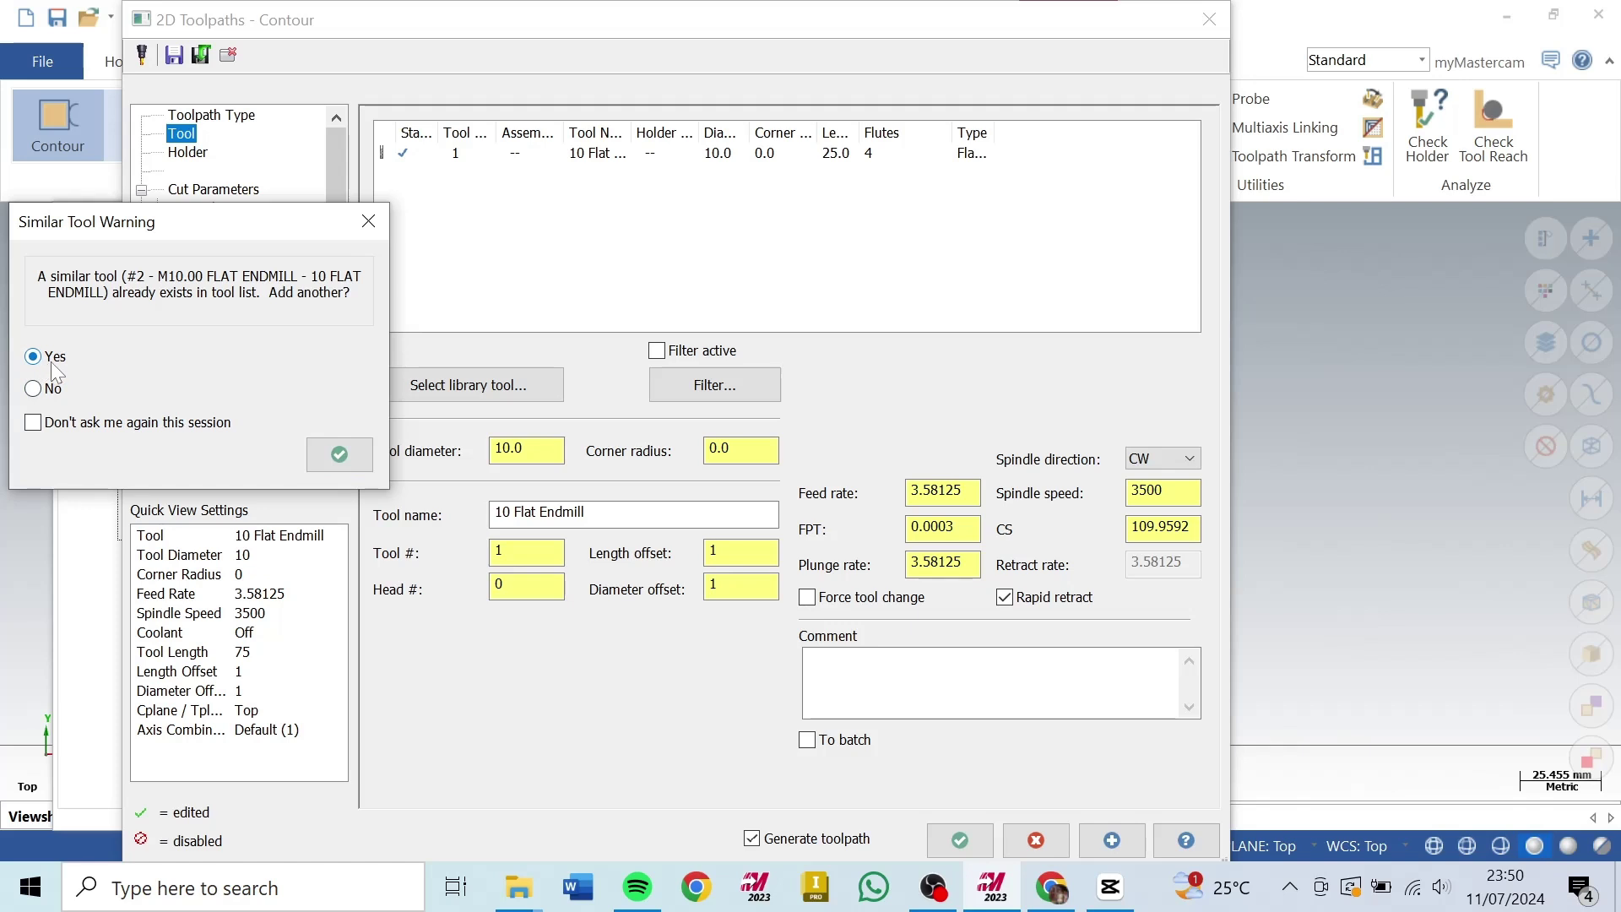
left_click(342, 454)
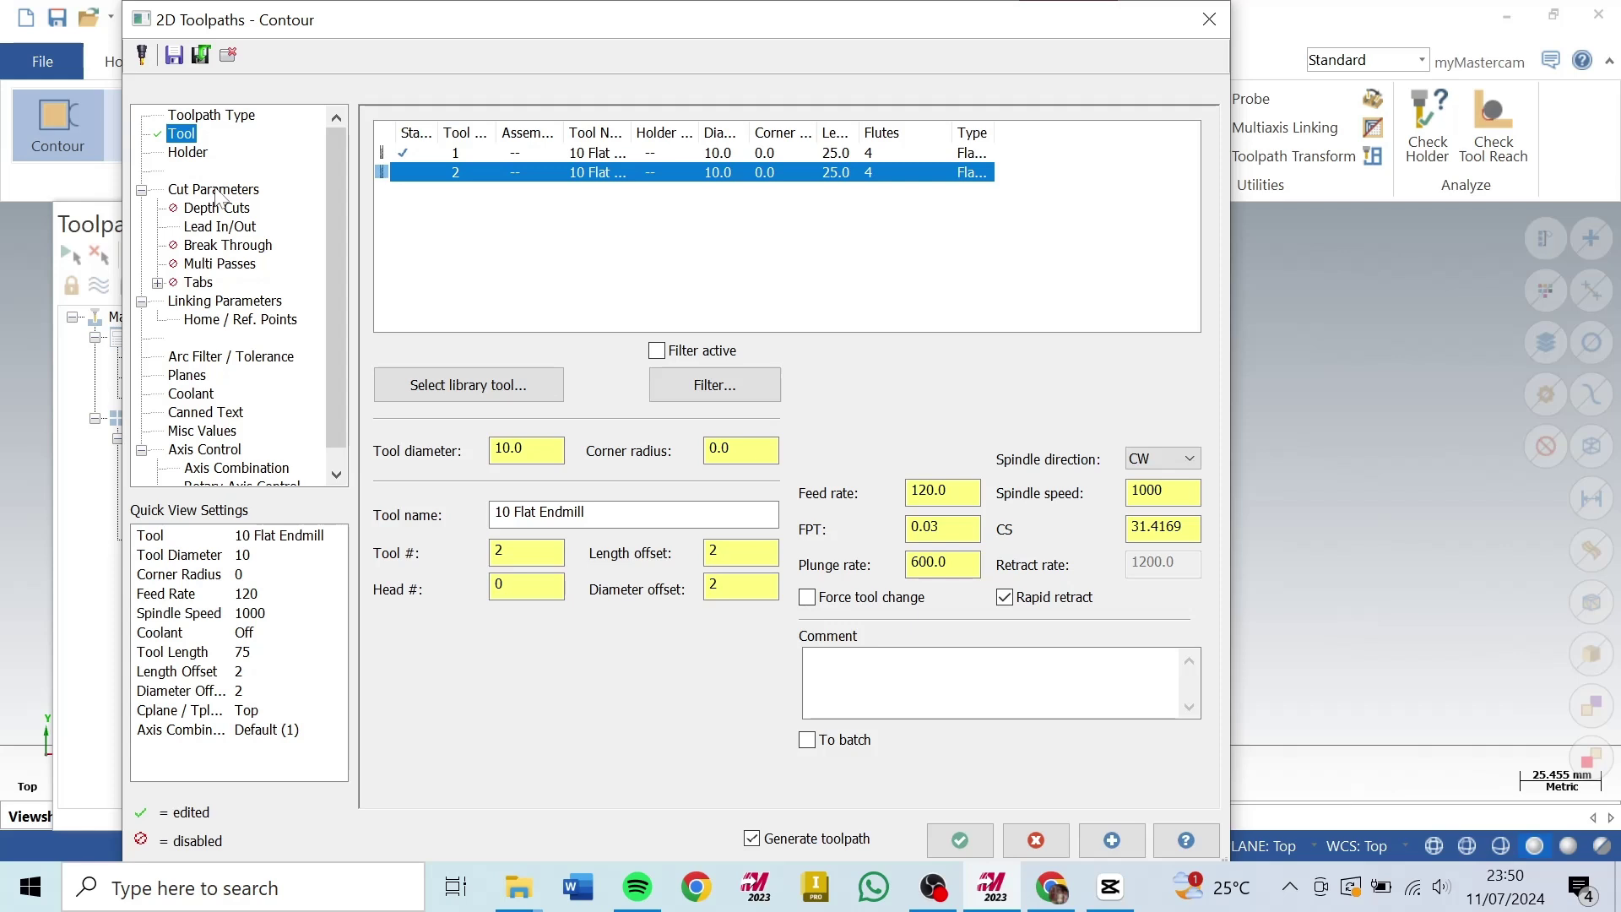
Step: Enable depth cuts for the contour, keeping the maximum rough step at 2.0, and set the finish step to 0
left_click(216, 189)
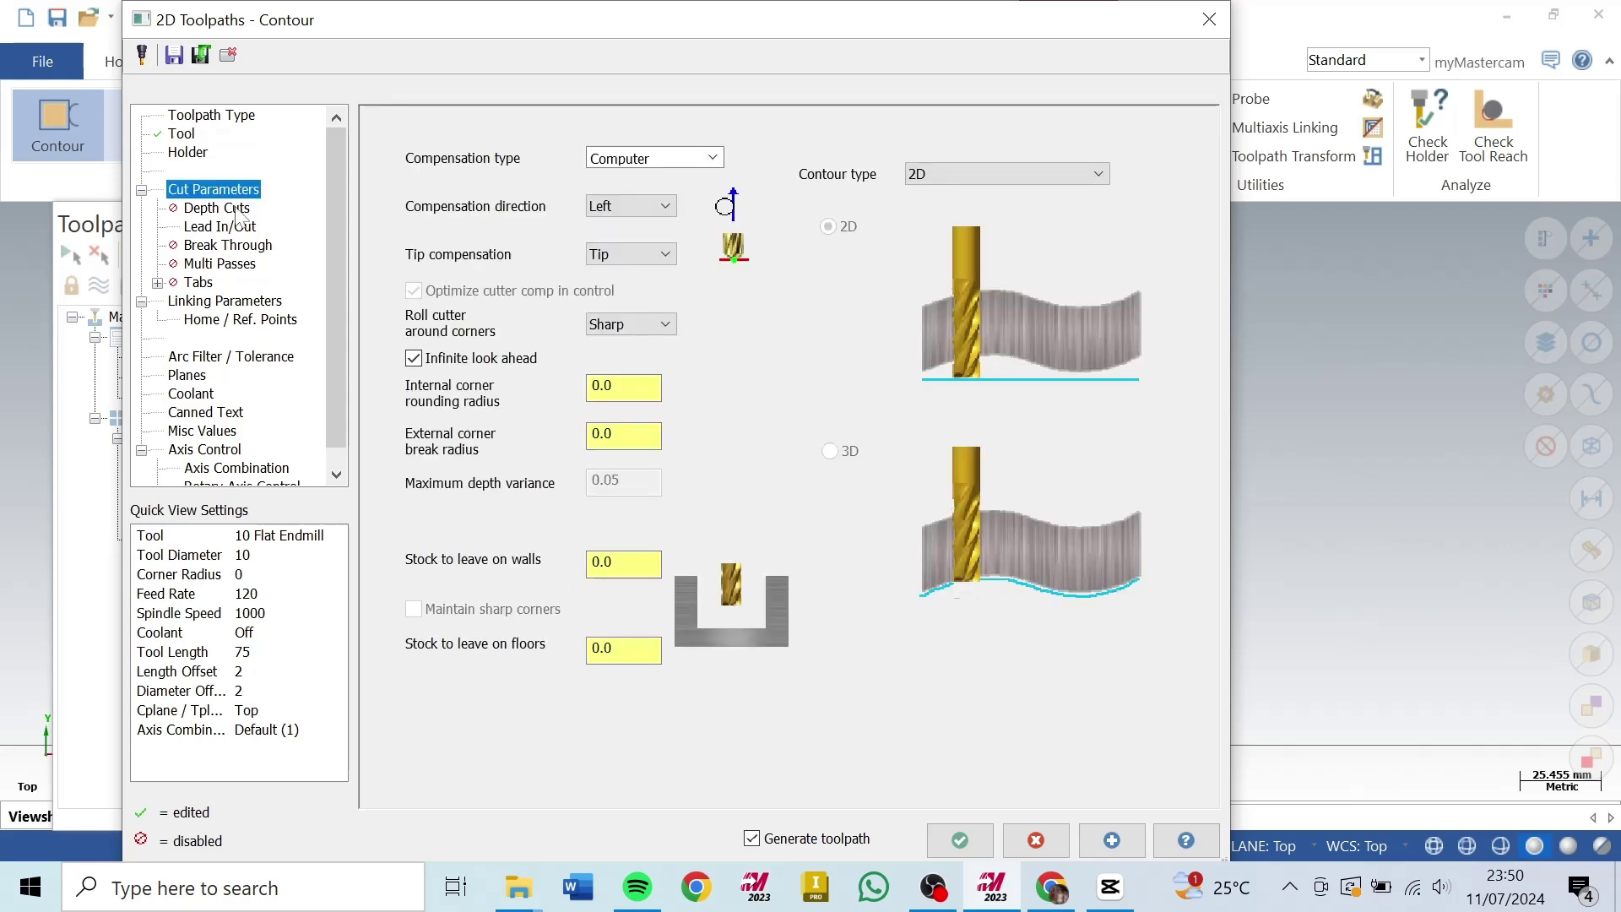
left_click(239, 211)
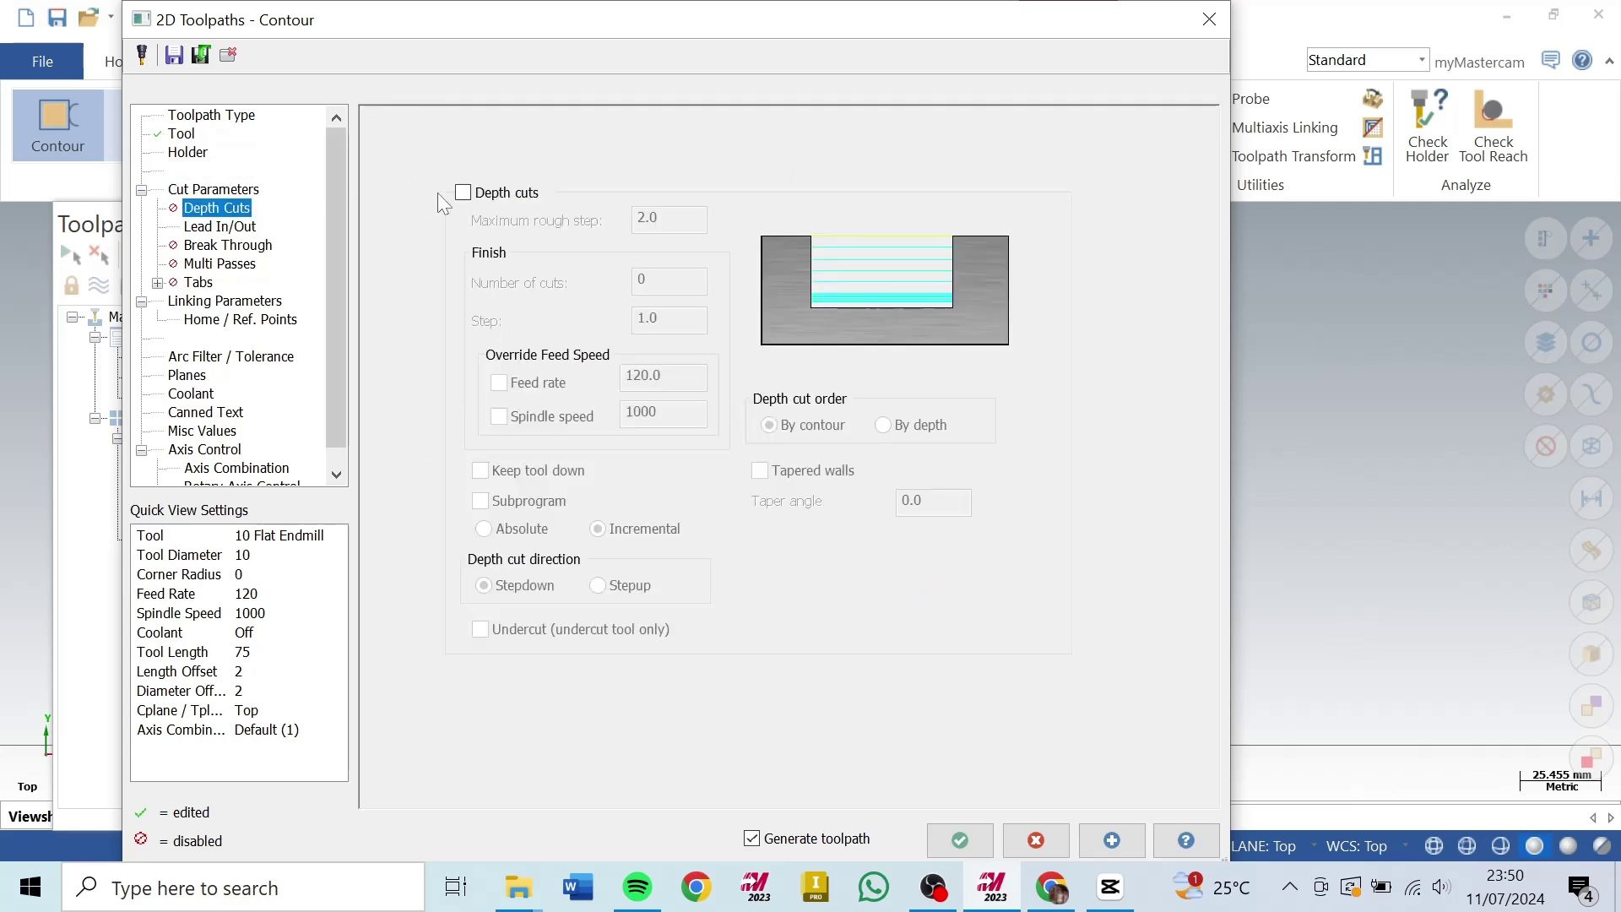
left_click(463, 193)
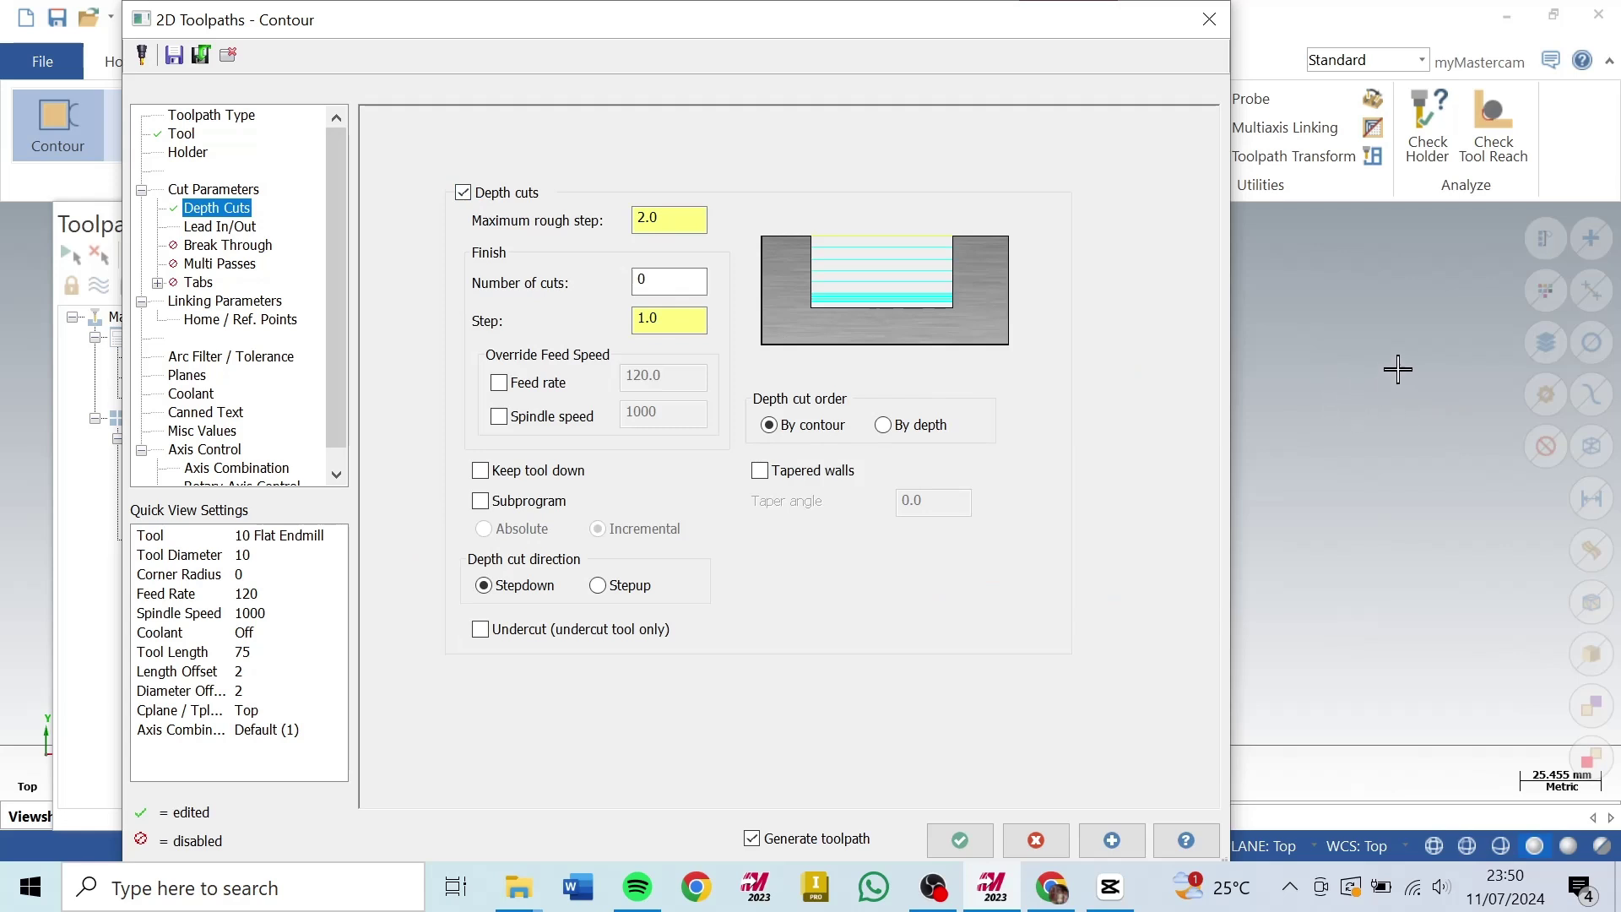
scroll(1440, 428, "down", 4)
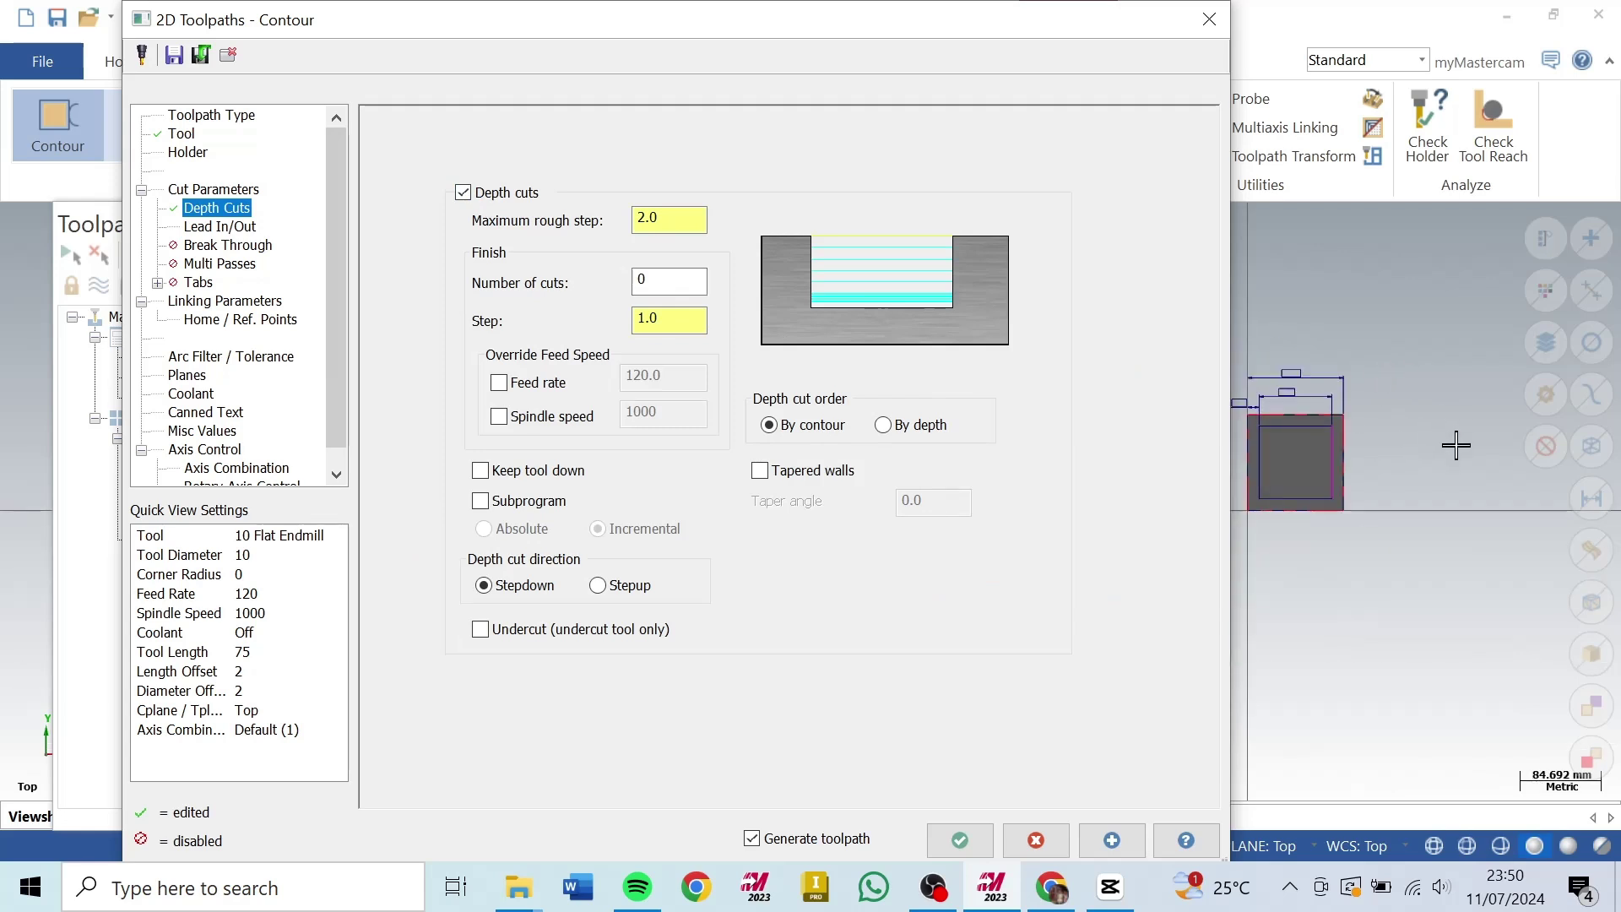
right_click(1392, 327)
left_click(1366, 490)
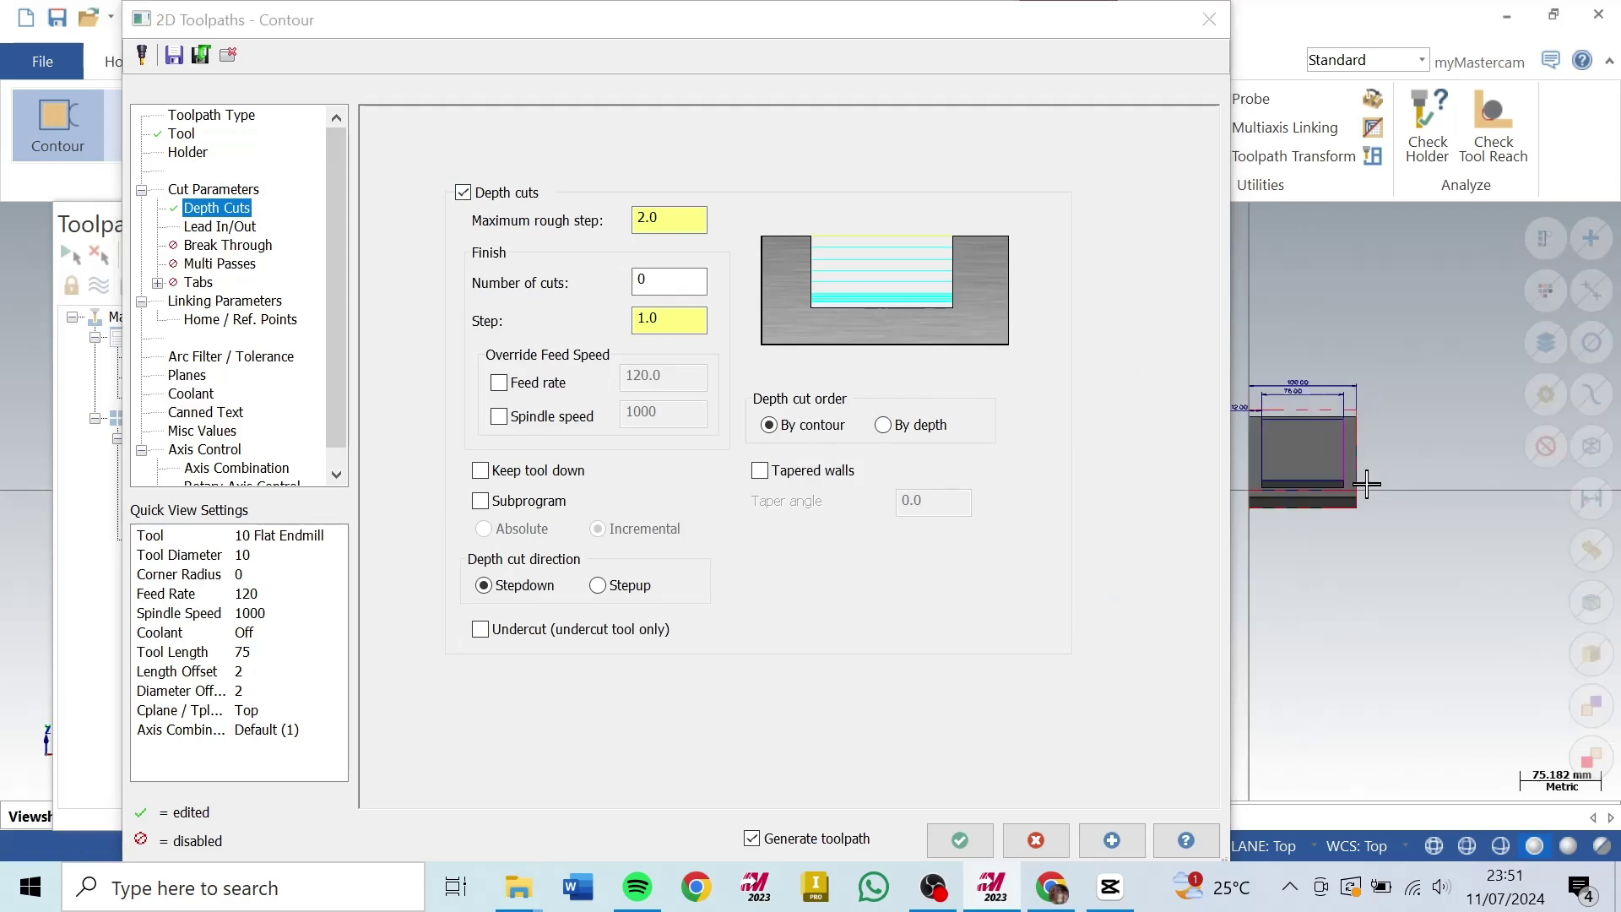
scroll(1478, 458, "down", 2)
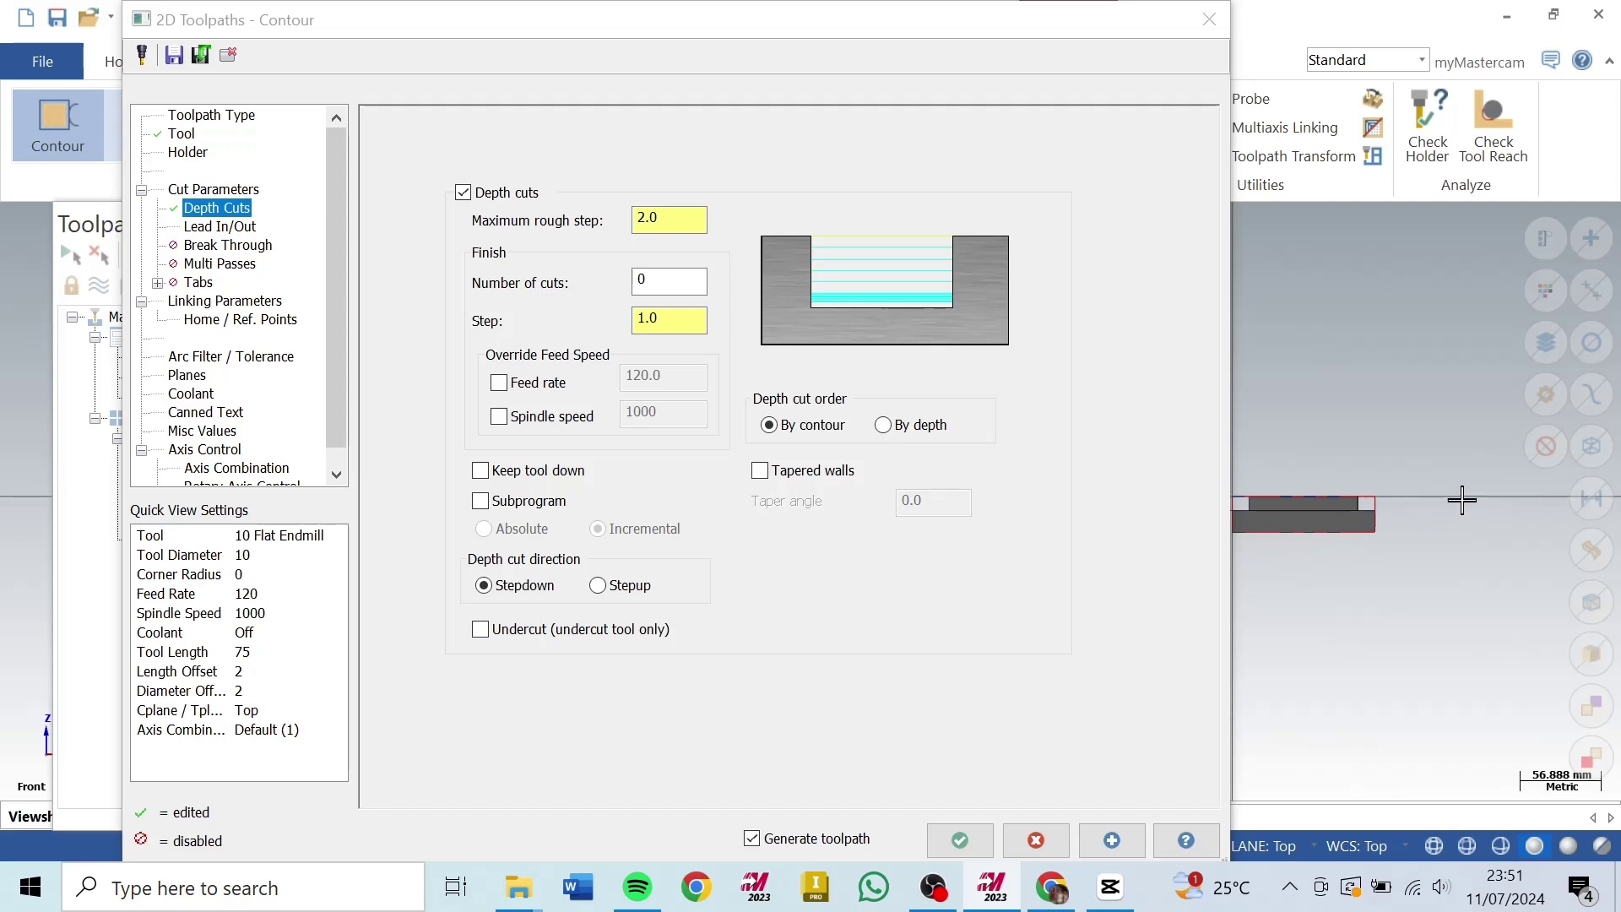
scroll(1322, 523, "up", 4)
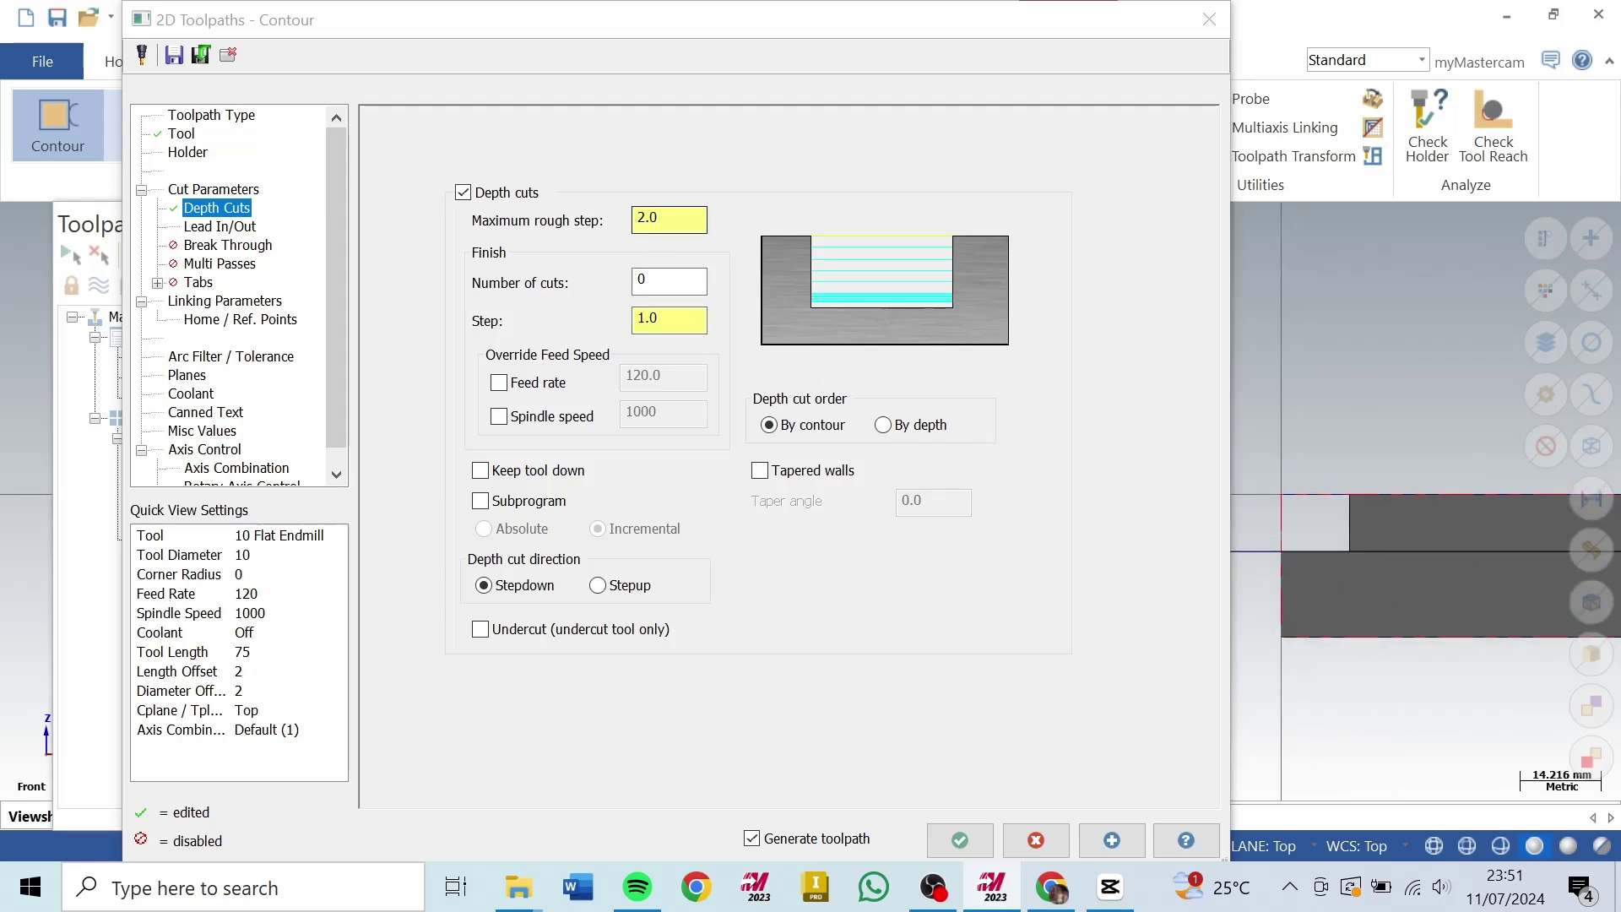
key("Tab")
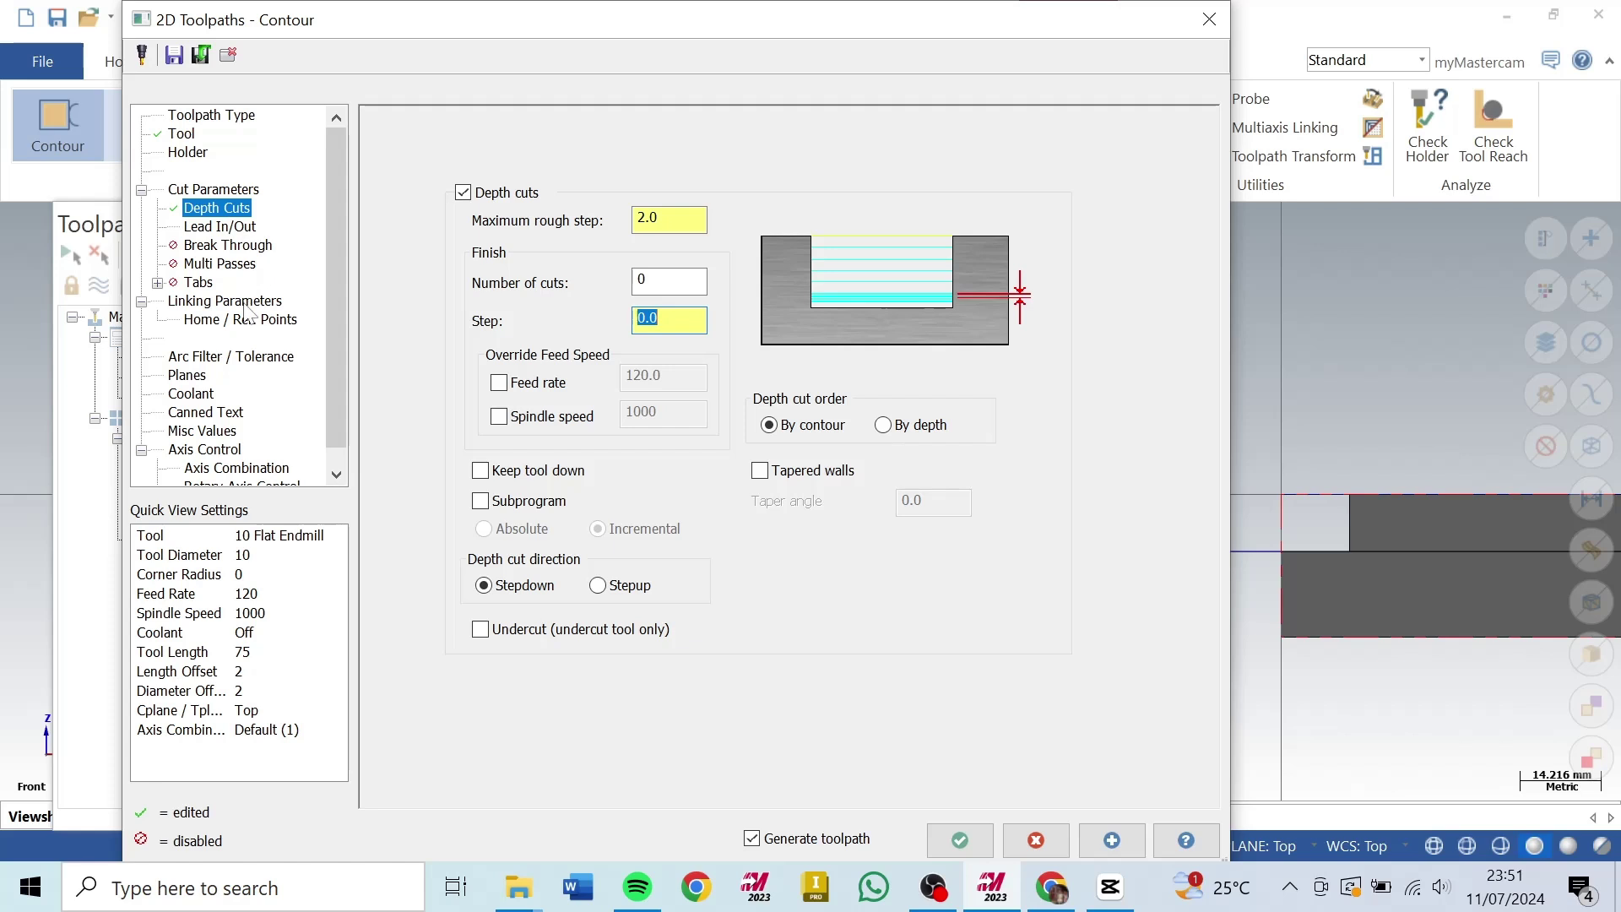
Step: Set the contour's retract, feed plane and depth linking parameters to Absolute
left_click(221, 264)
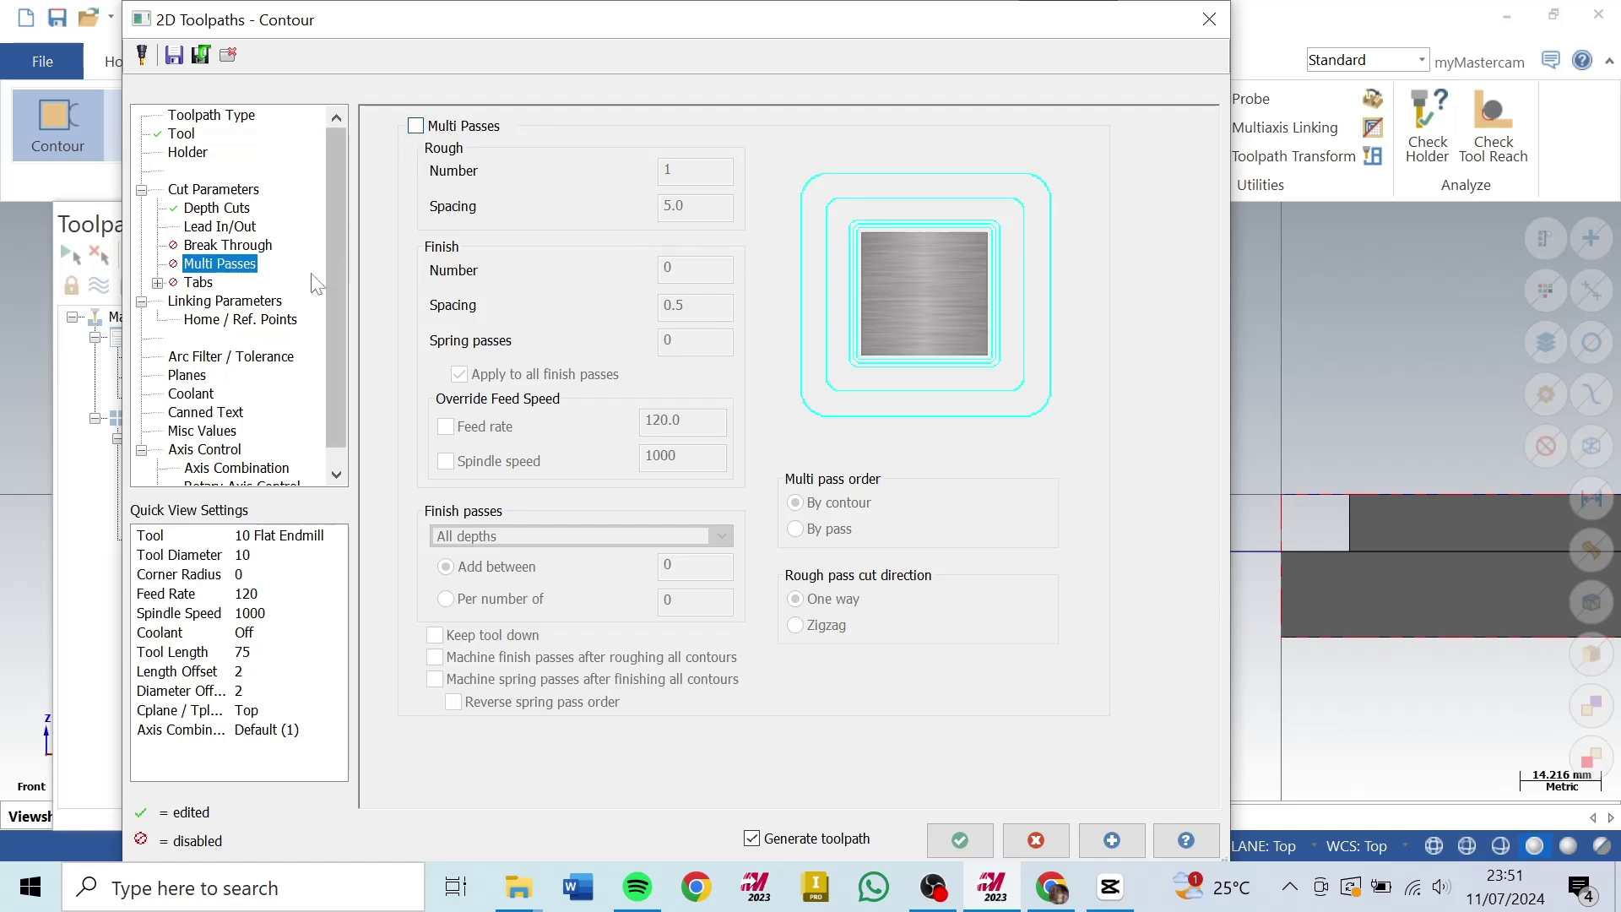
left_click(269, 302)
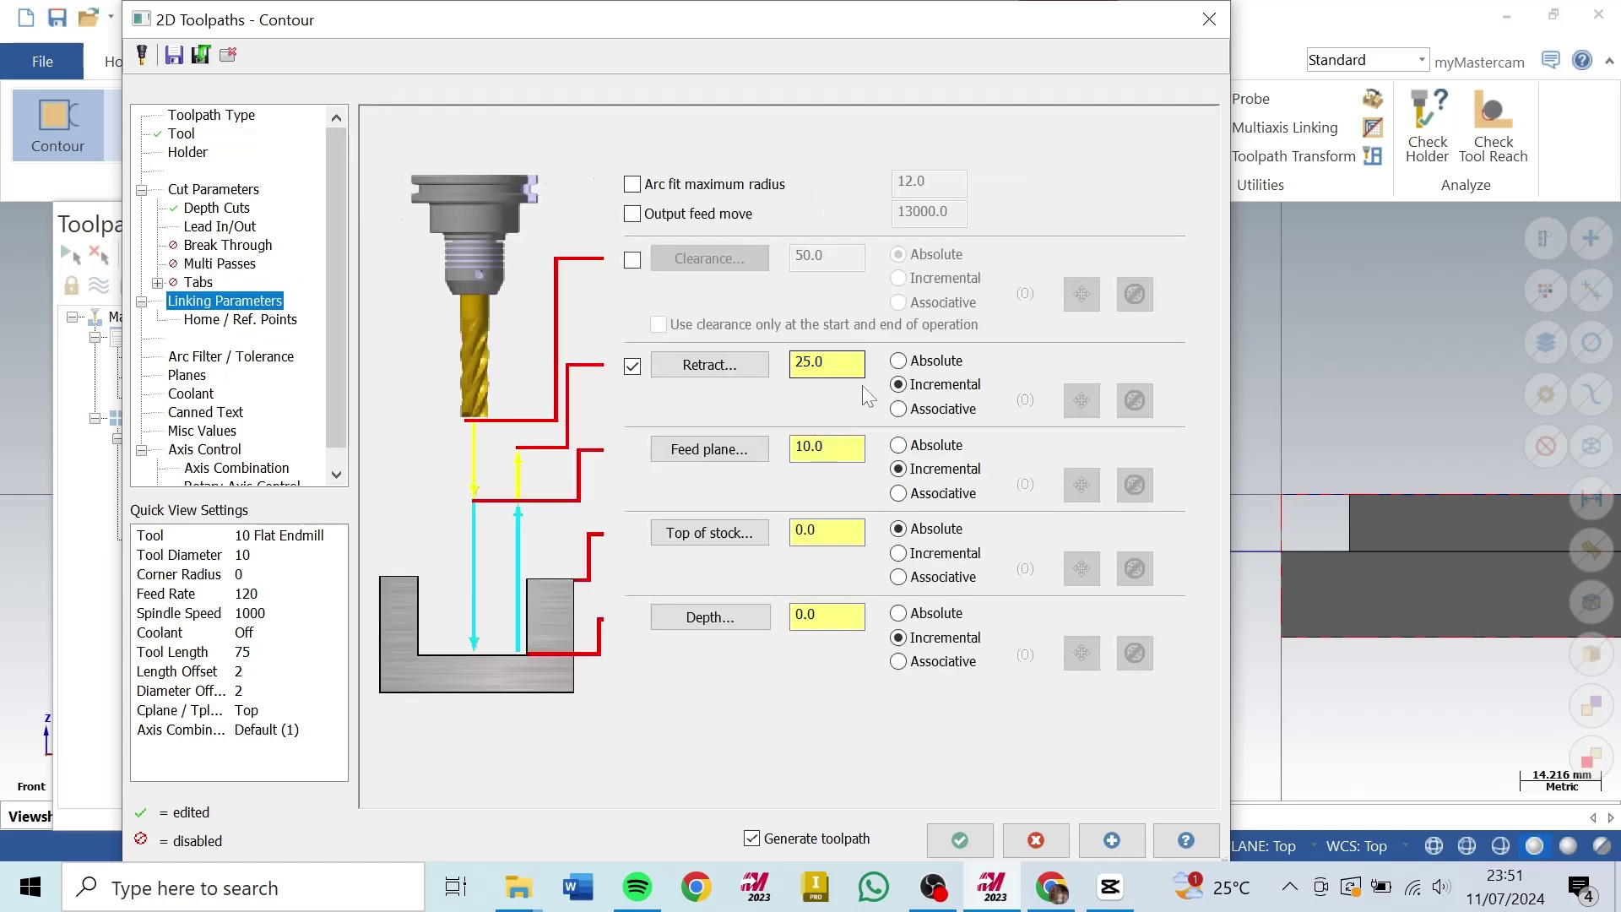
left_click(899, 362)
left_click(900, 446)
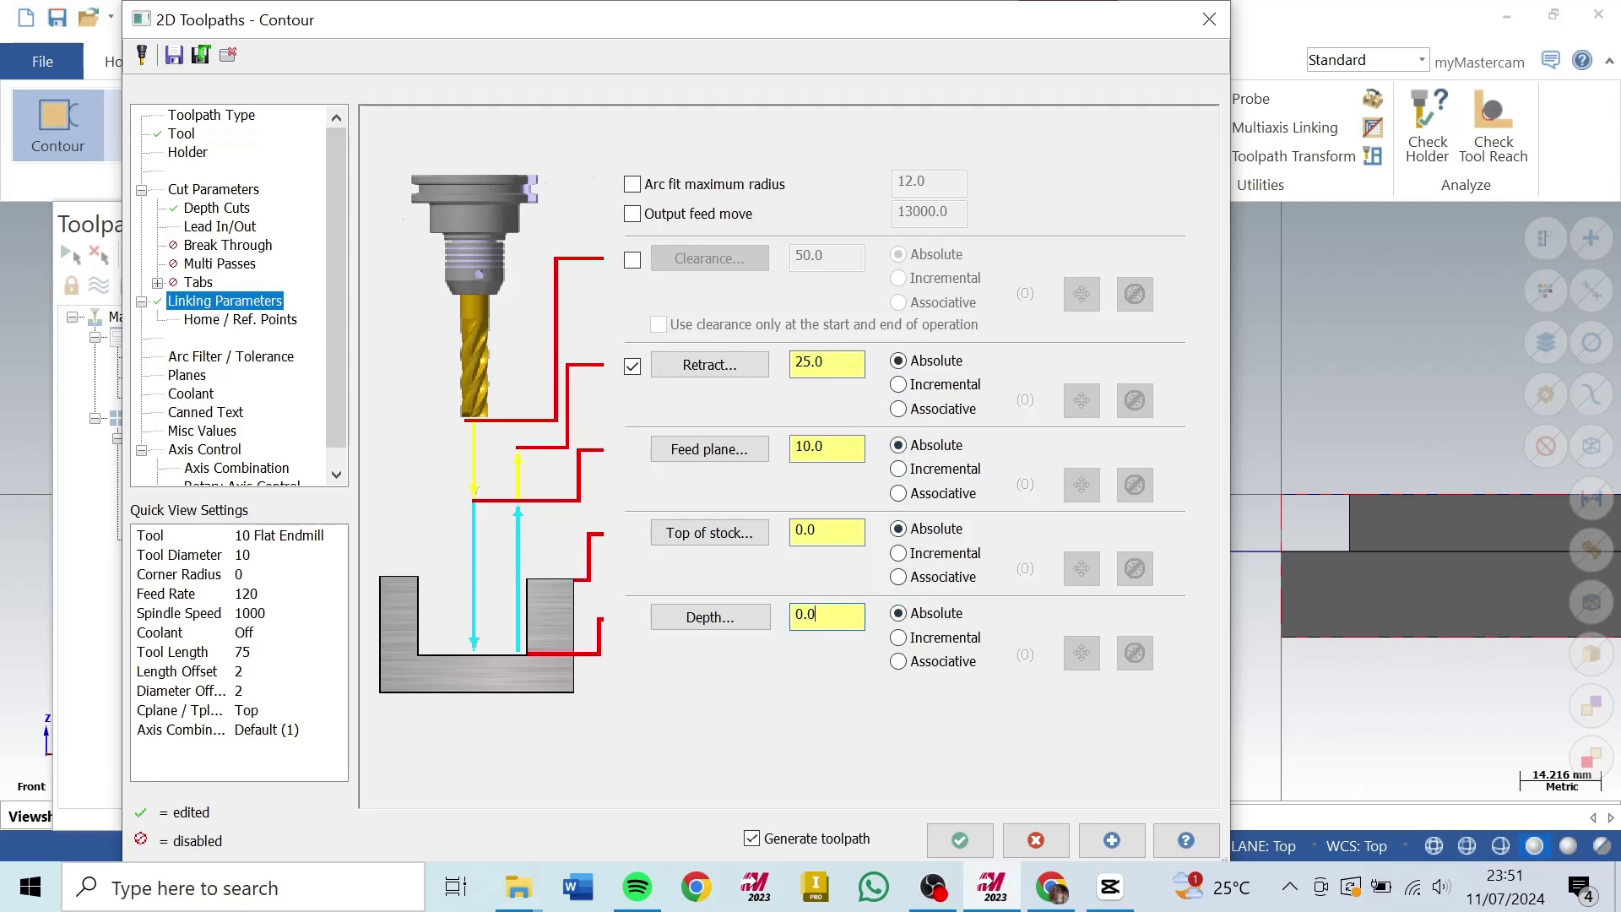
Step: Set the contour depth to -10.0 from the raised square's lower front corner on the model, and generate the toolpath
right_click(841, 625)
left_click(928, 221)
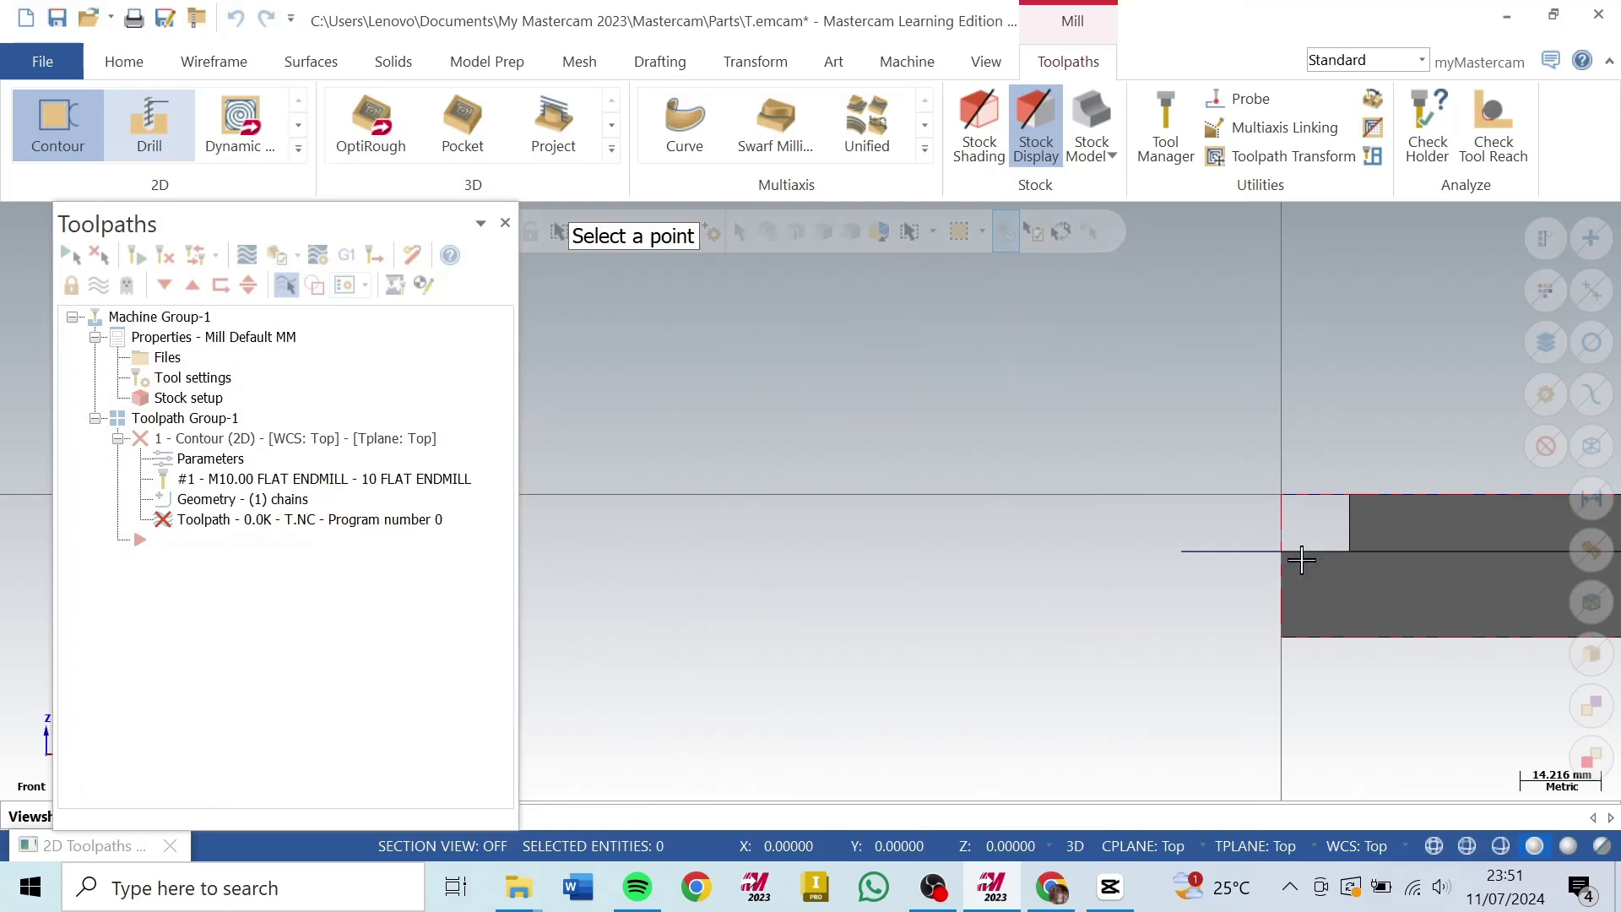
middle_click_drag(1301, 559, 1292, 549)
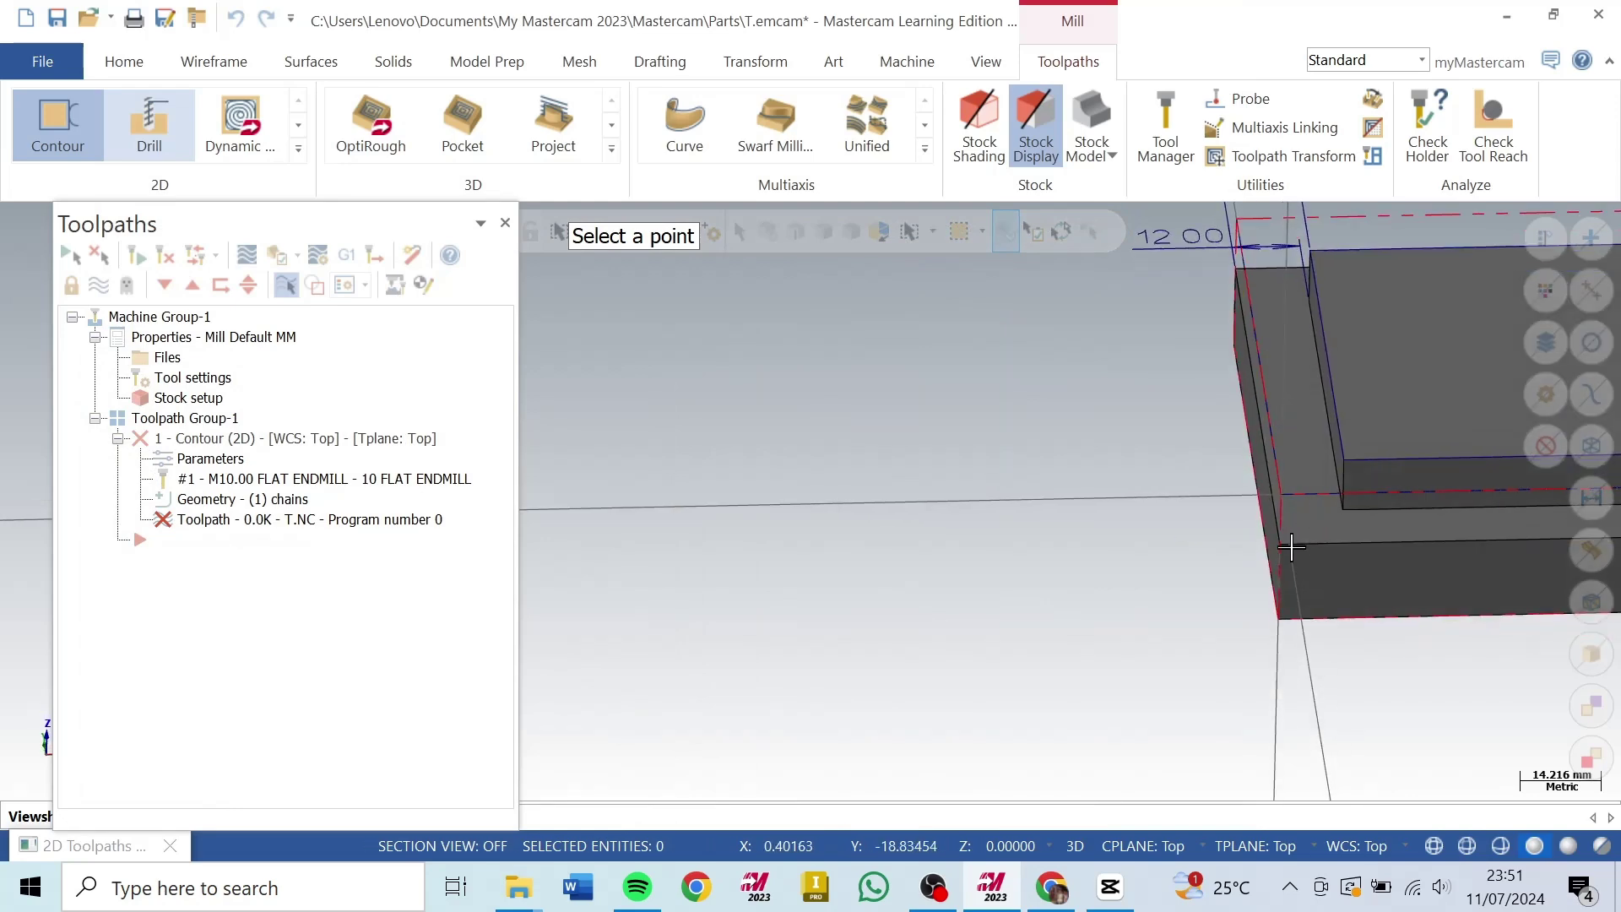
left_click(1343, 512)
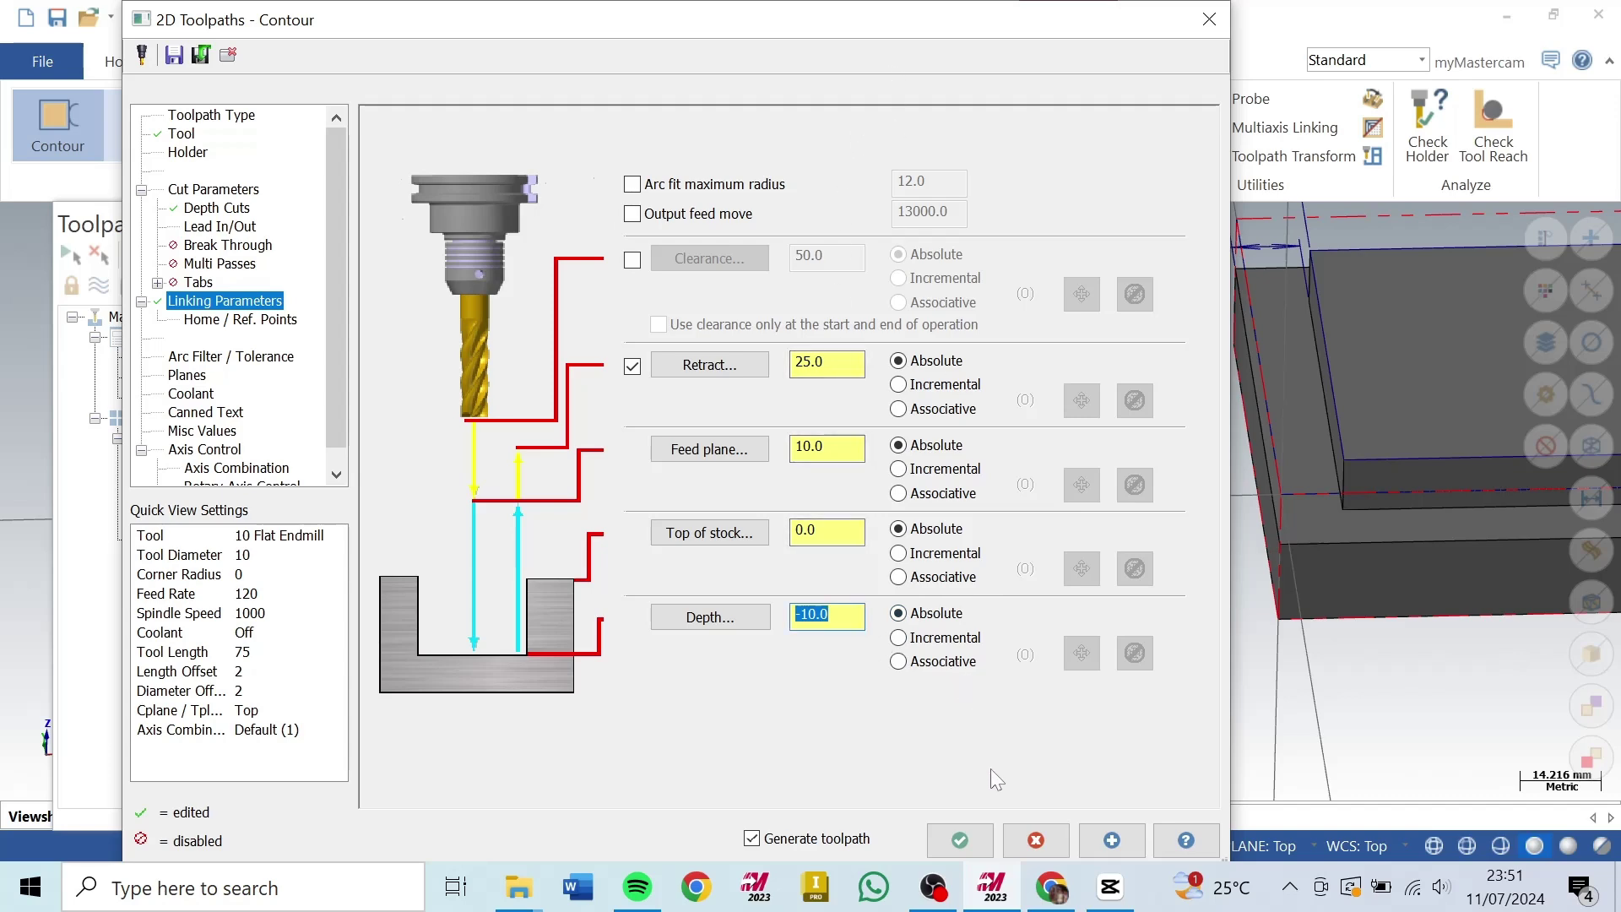
left_click(960, 839)
Step: Change the contour's compensation direction to Right in its cut parameters and regenerate the toolpath
scroll(831, 619, "down", 2)
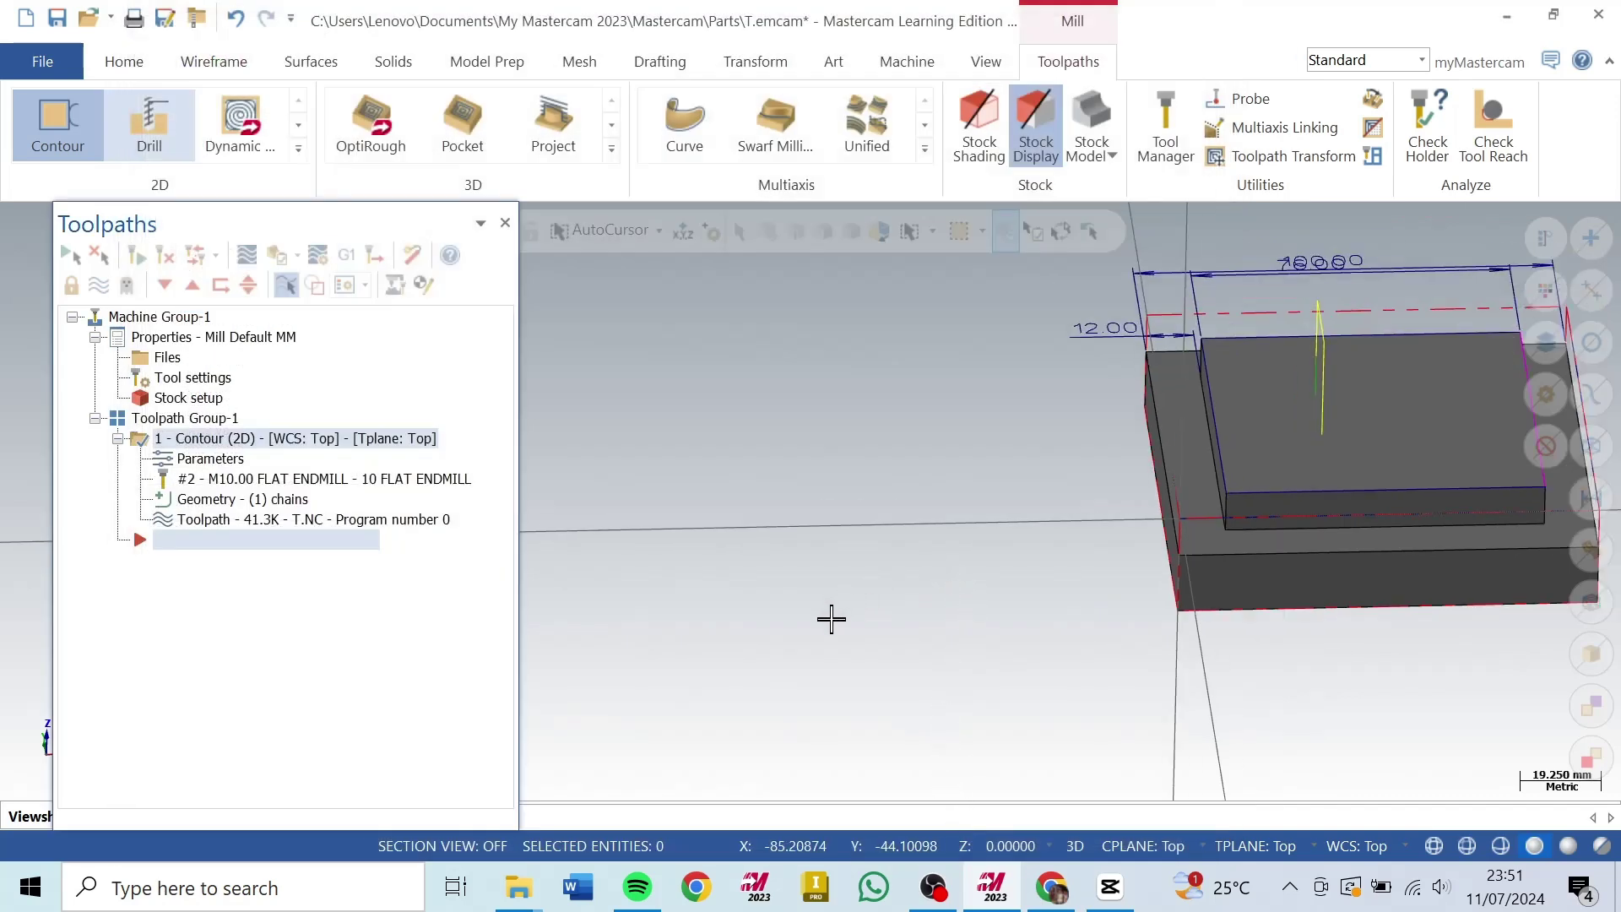
scroll(1177, 507, "up", 2)
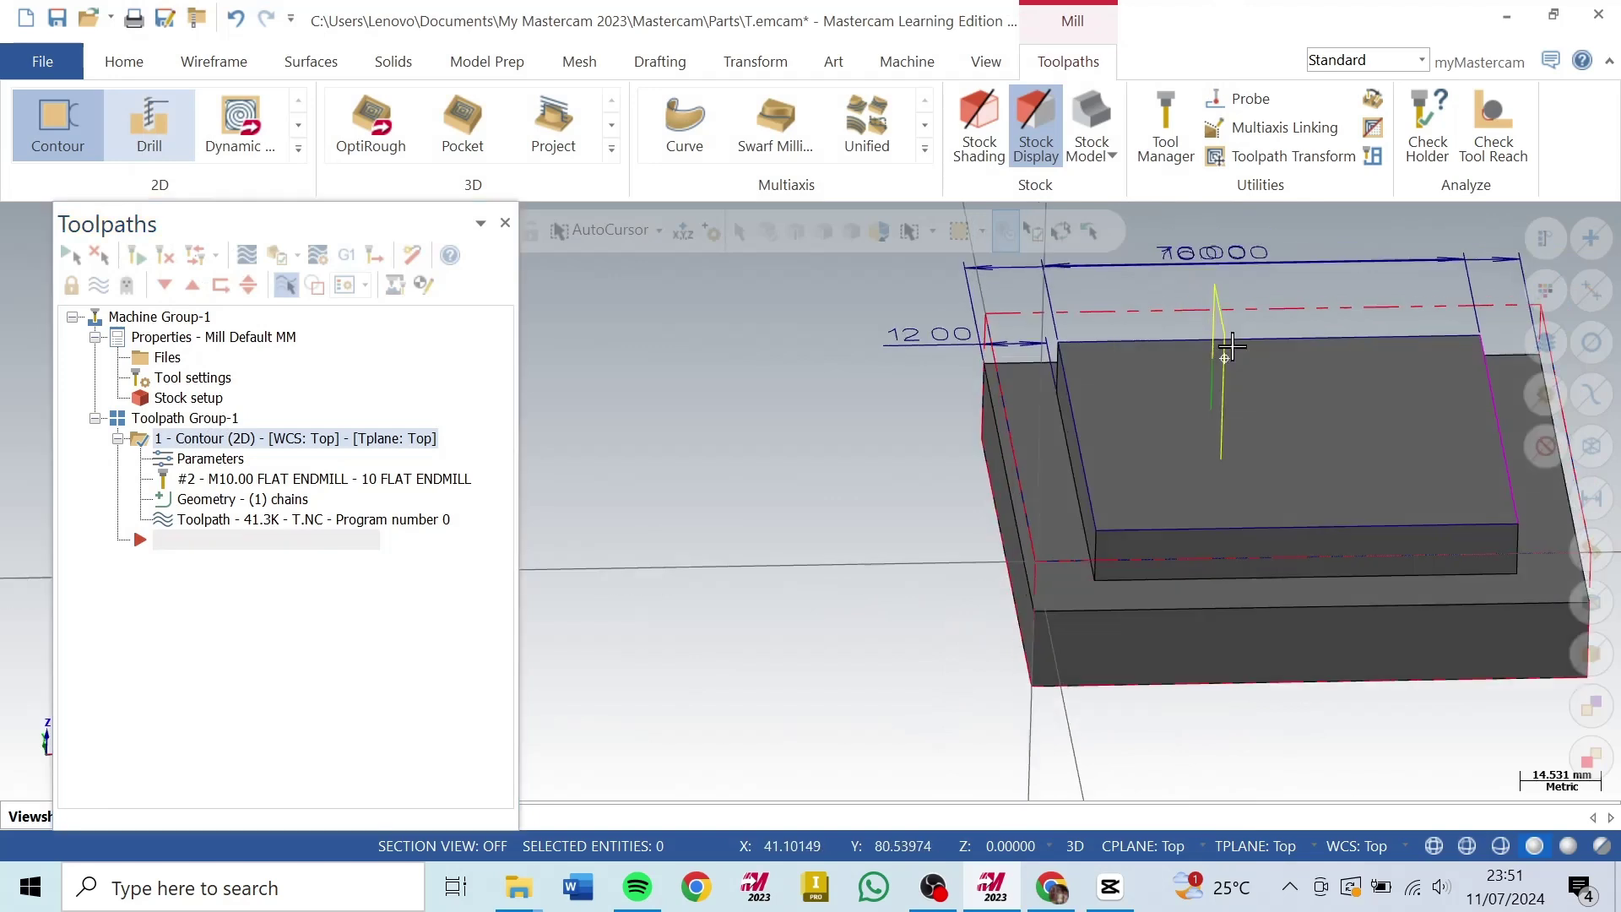
middle_click_drag(1231, 346, 1103, 419)
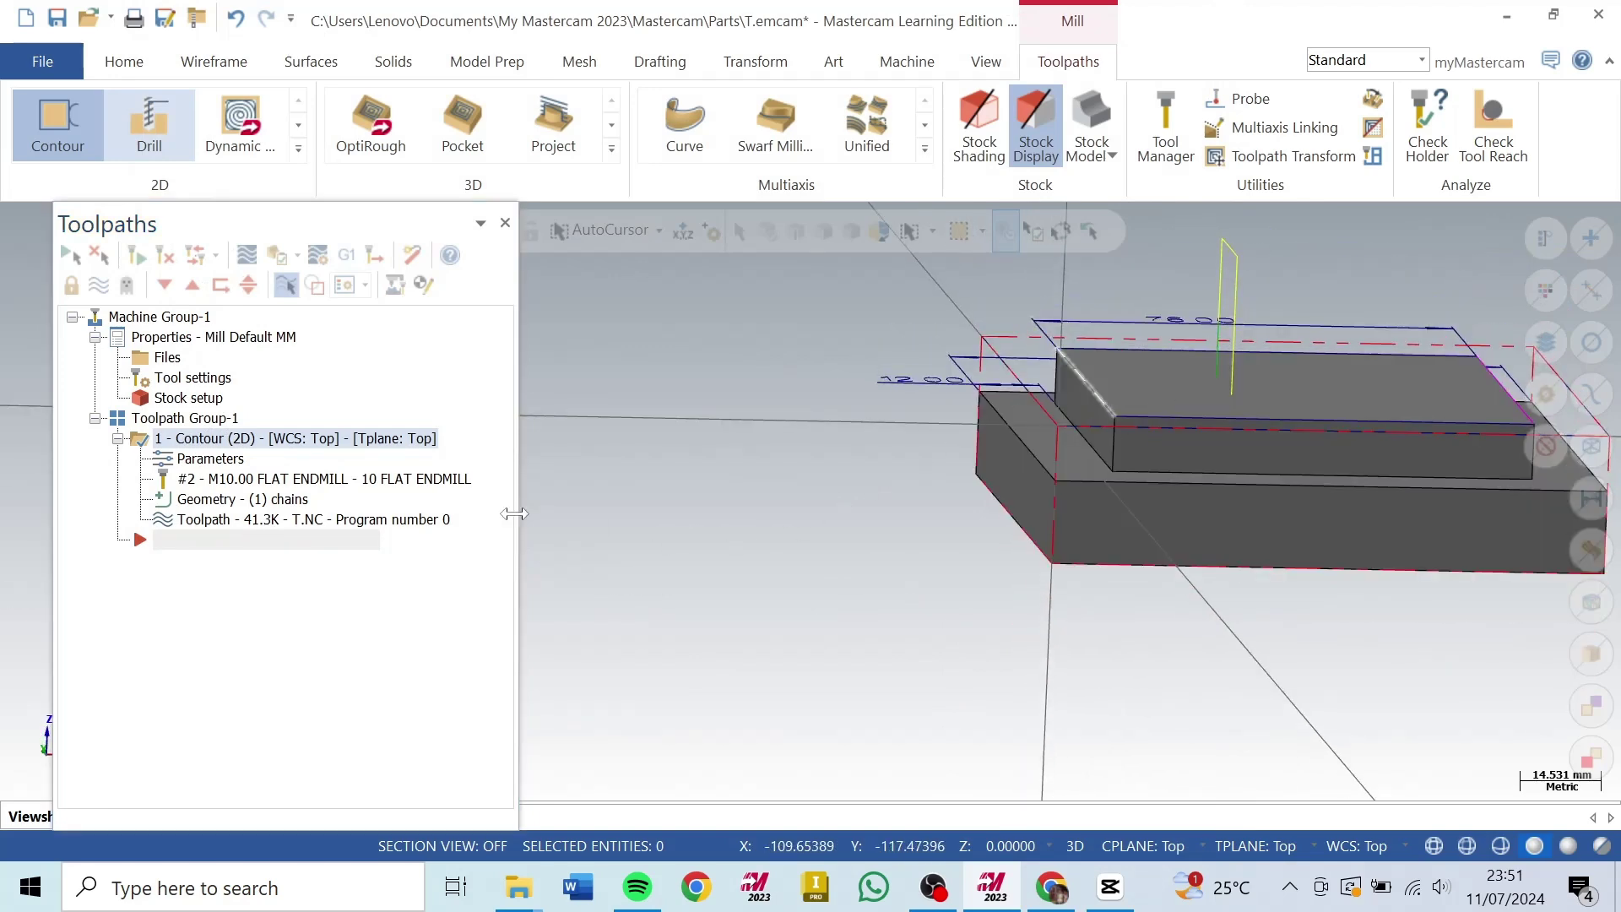
left_click(212, 457)
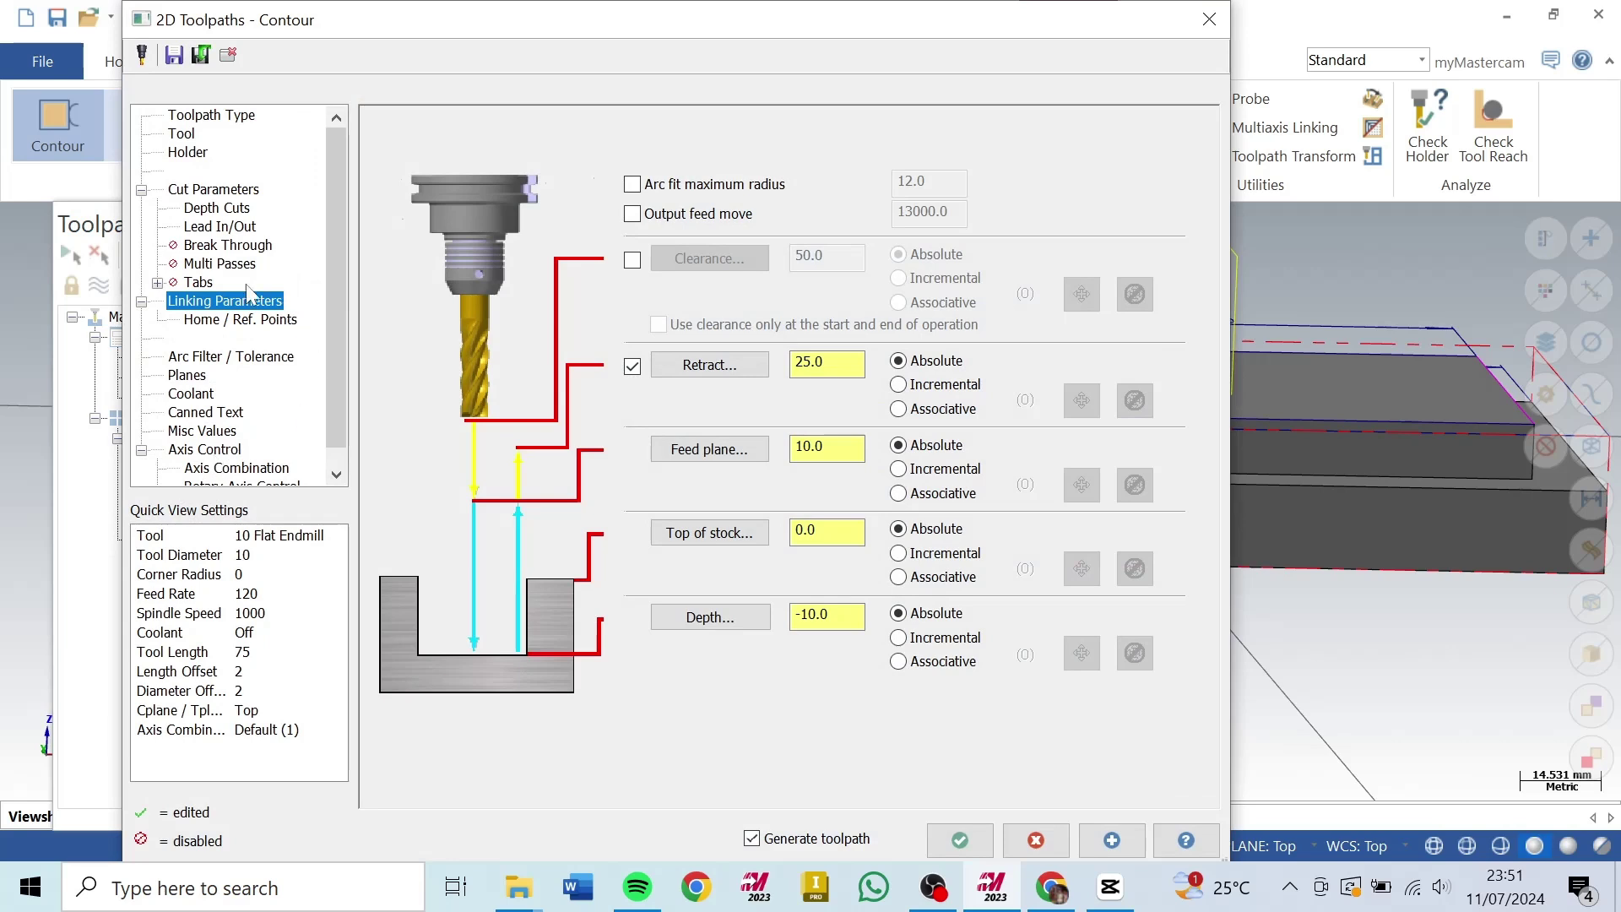
left_click(228, 192)
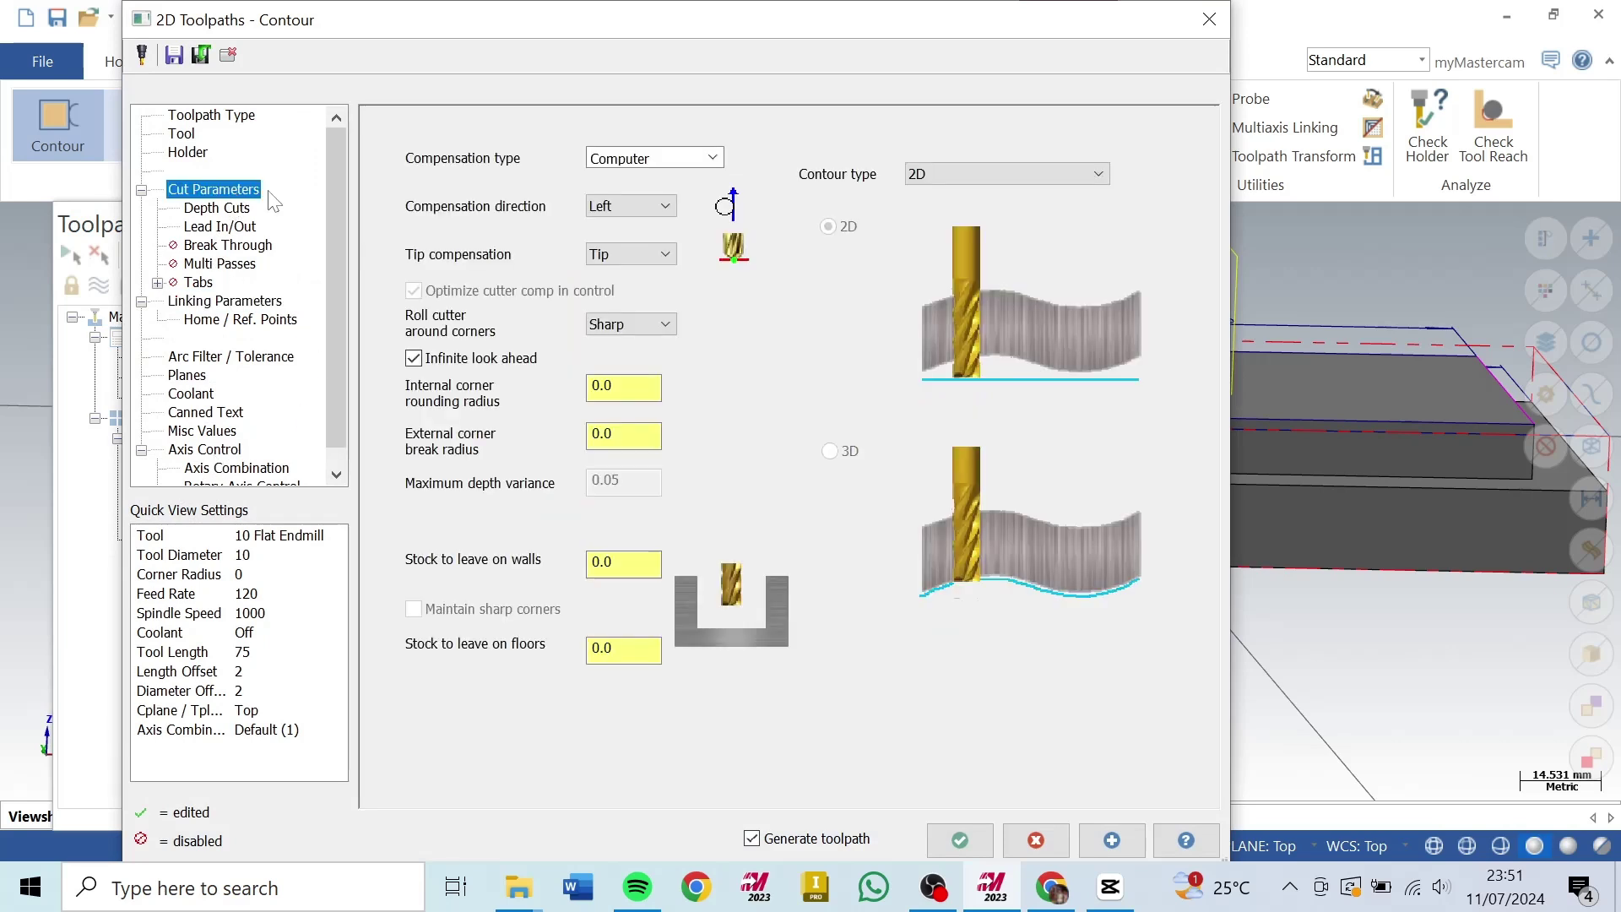
left_click(666, 208)
left_click(651, 242)
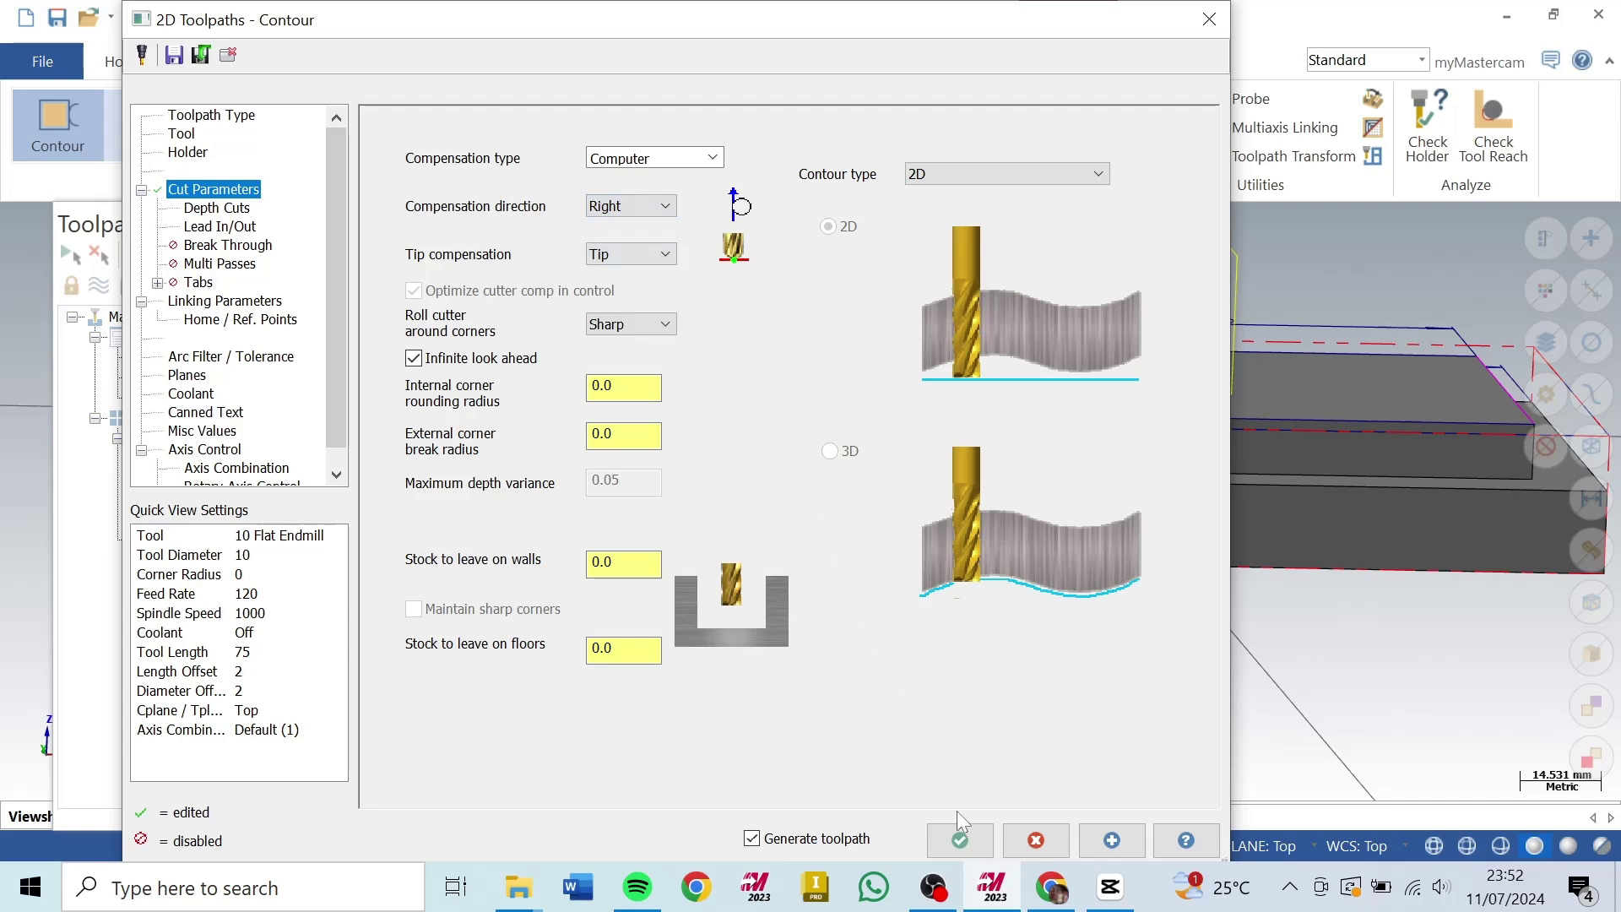
left_click(963, 840)
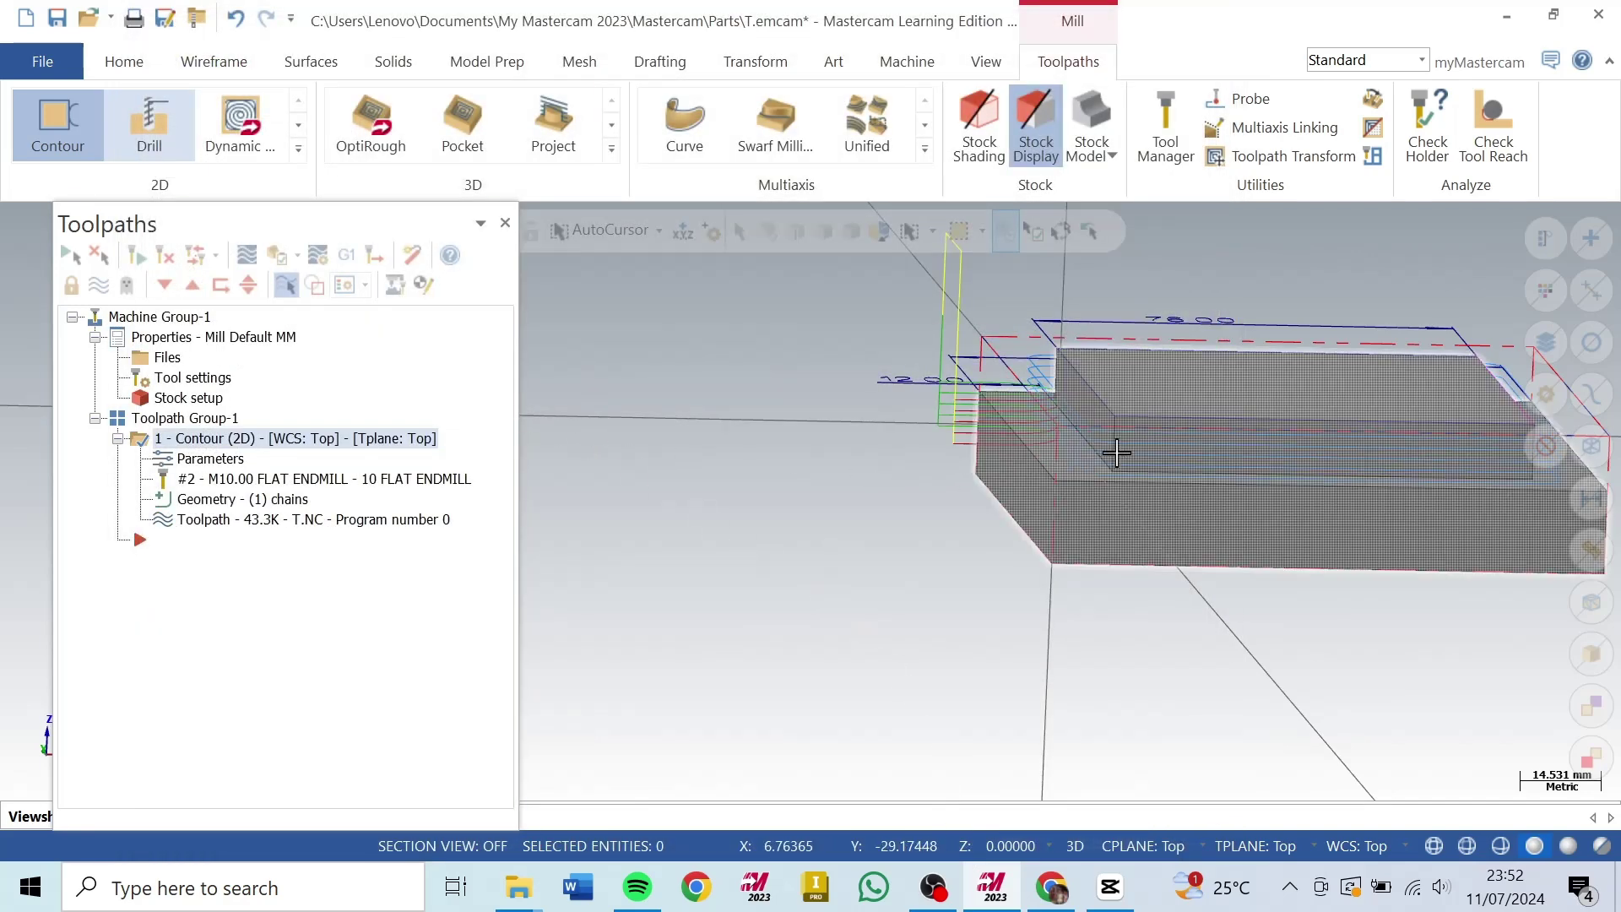
Step: Verify the contour operation in the simulator by playing its material removal
scroll(1116, 453, "up", 3)
scroll(1089, 453, "down", 1)
scroll(1090, 453, "up", 2)
scroll(1096, 457, "down", 4)
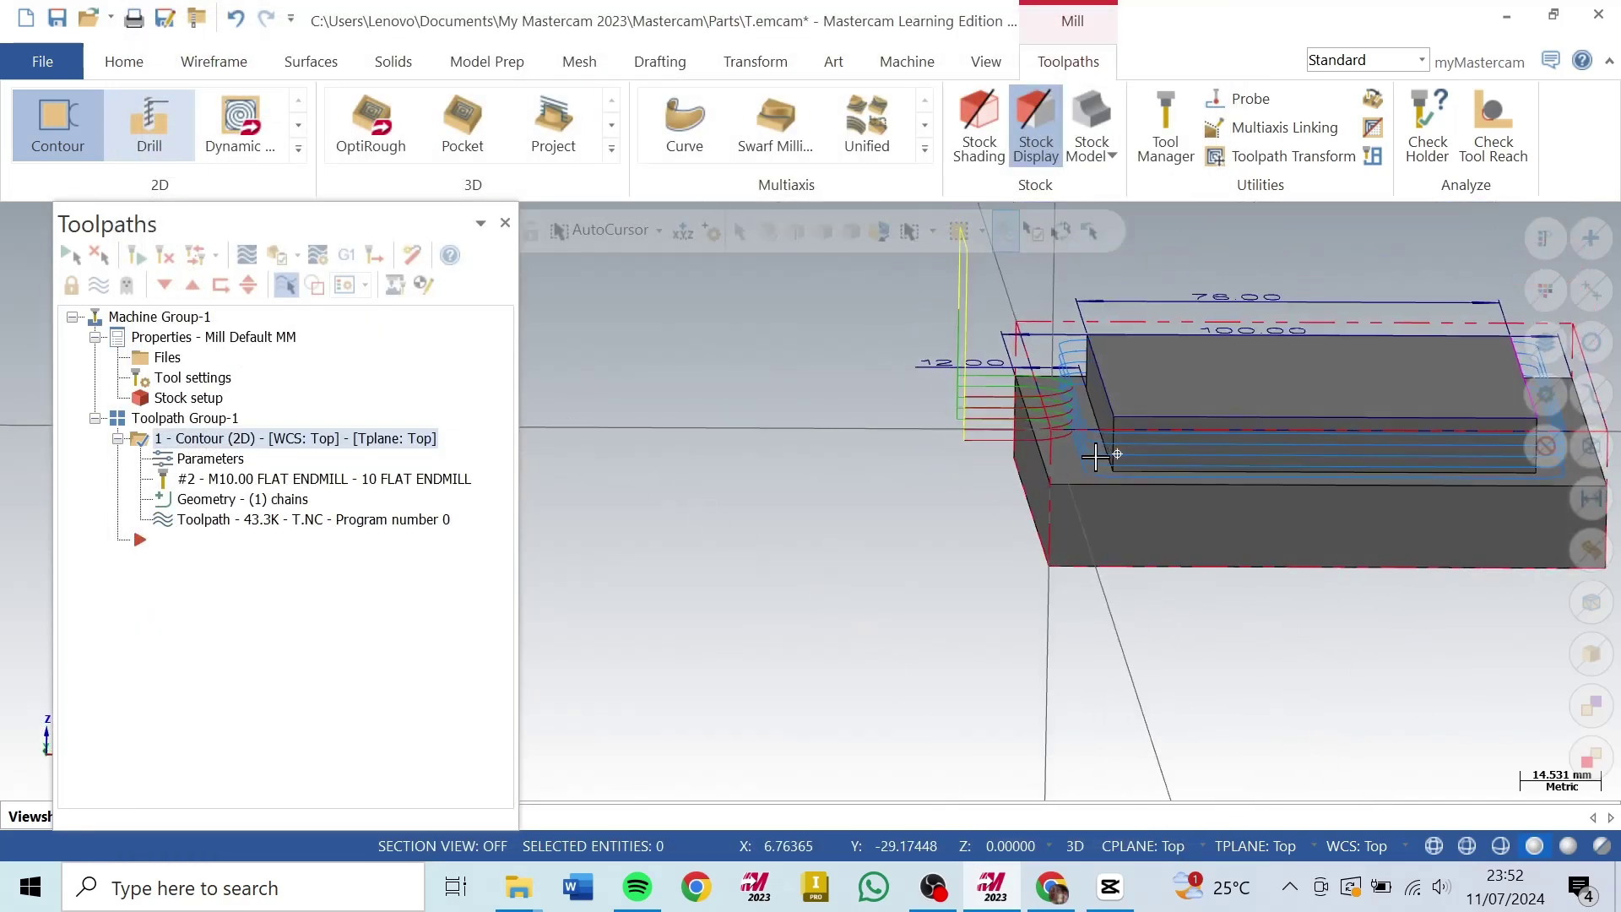
scroll(1062, 467, "up", 1)
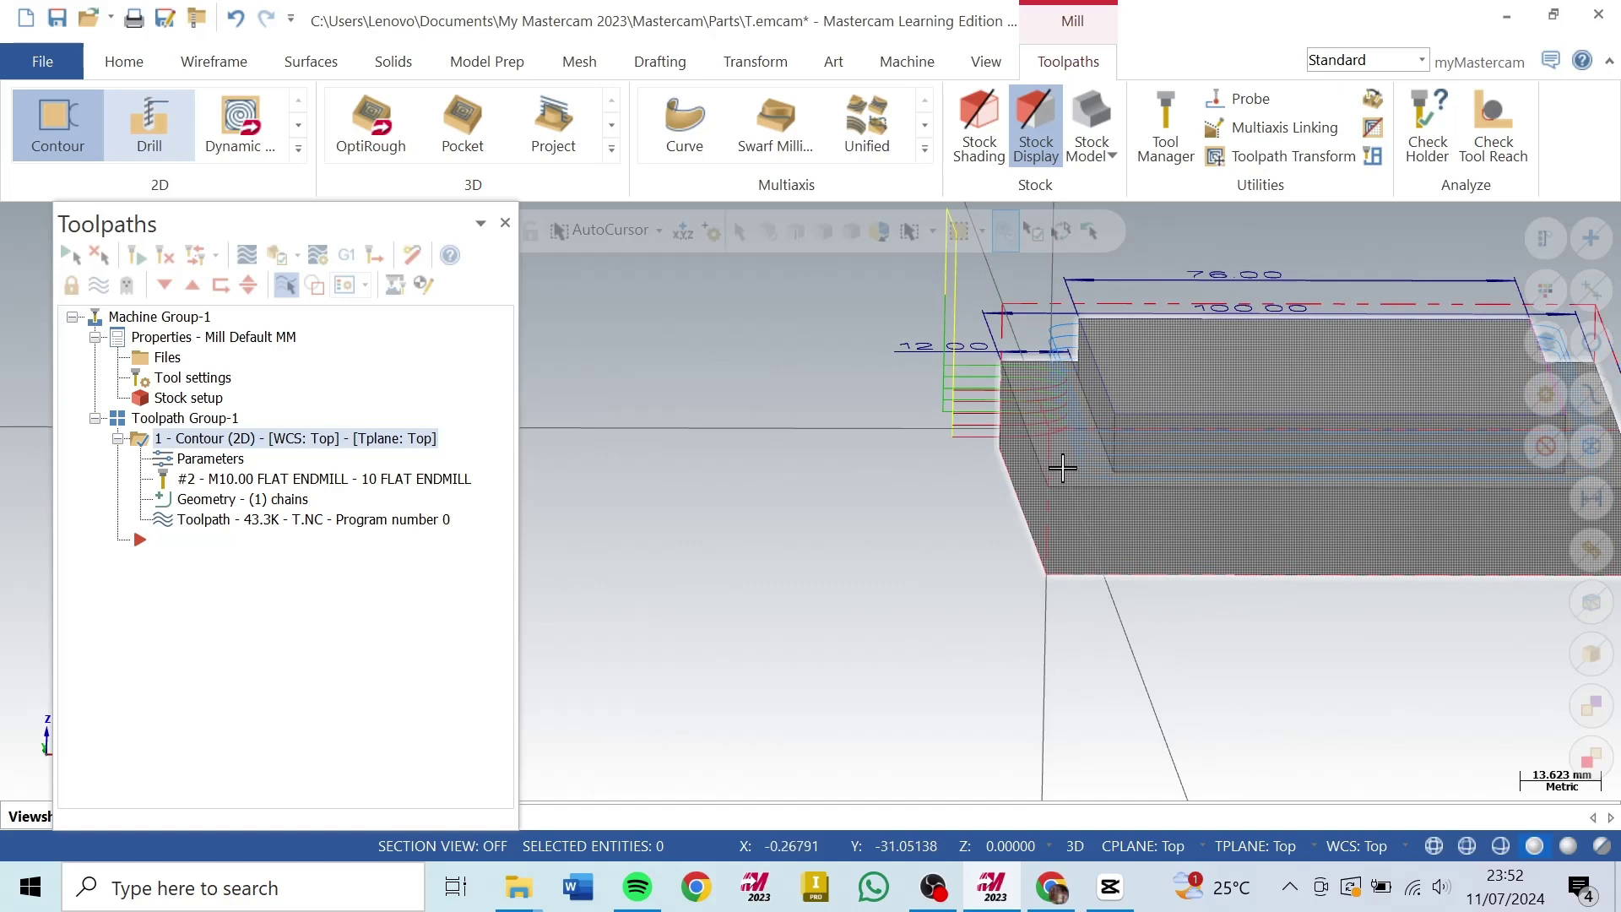
middle_click_drag(984, 478, 269, 323)
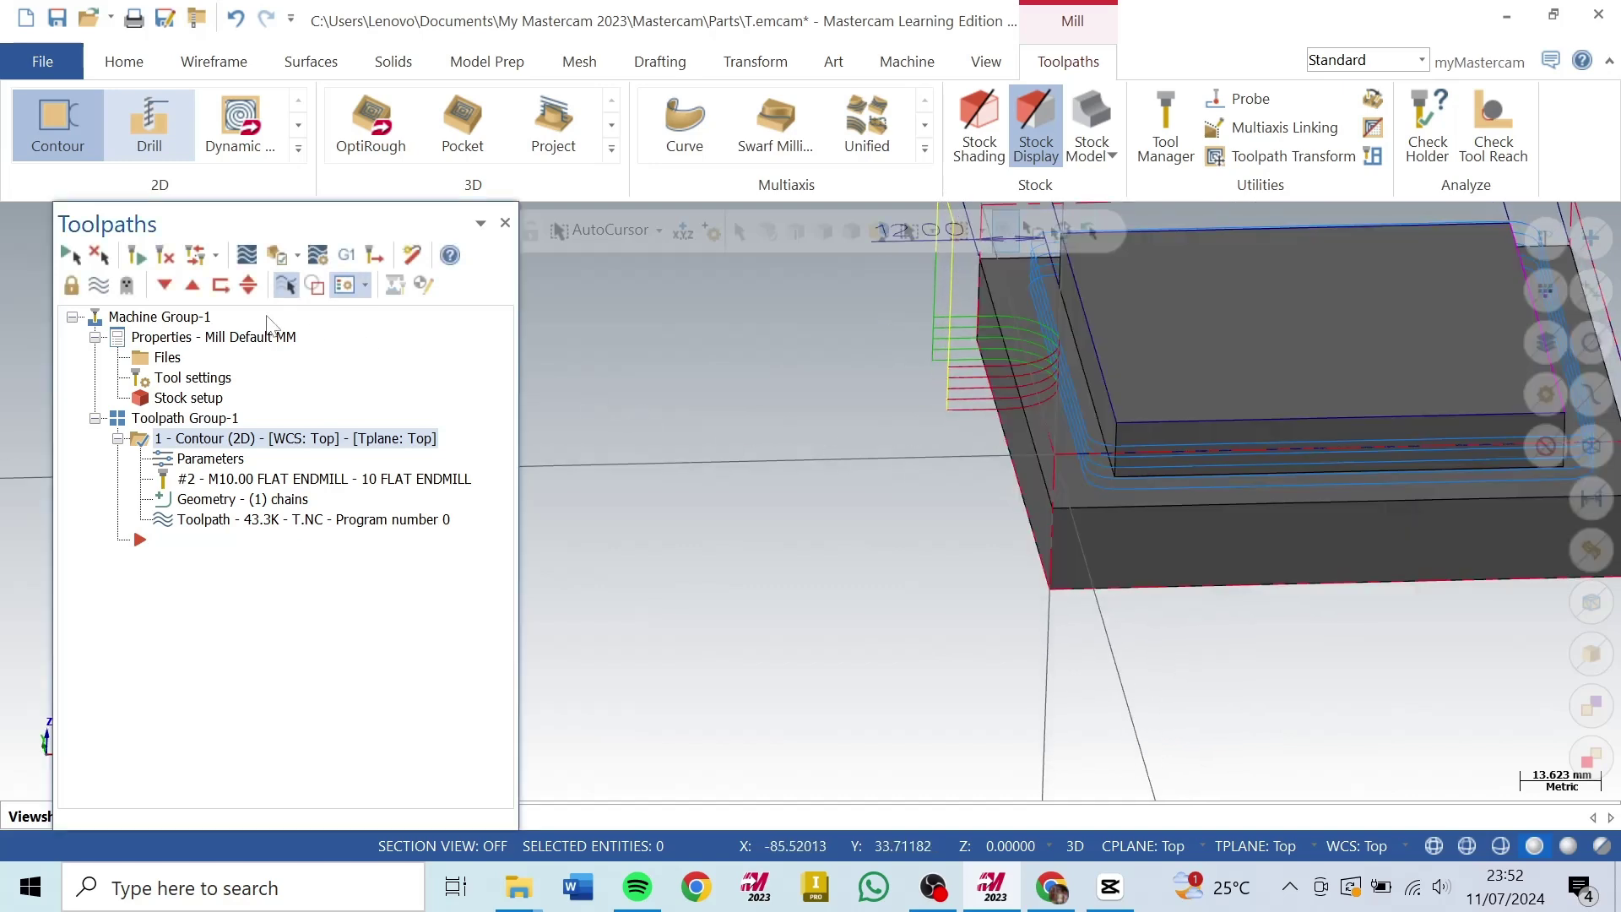
left_click(279, 261)
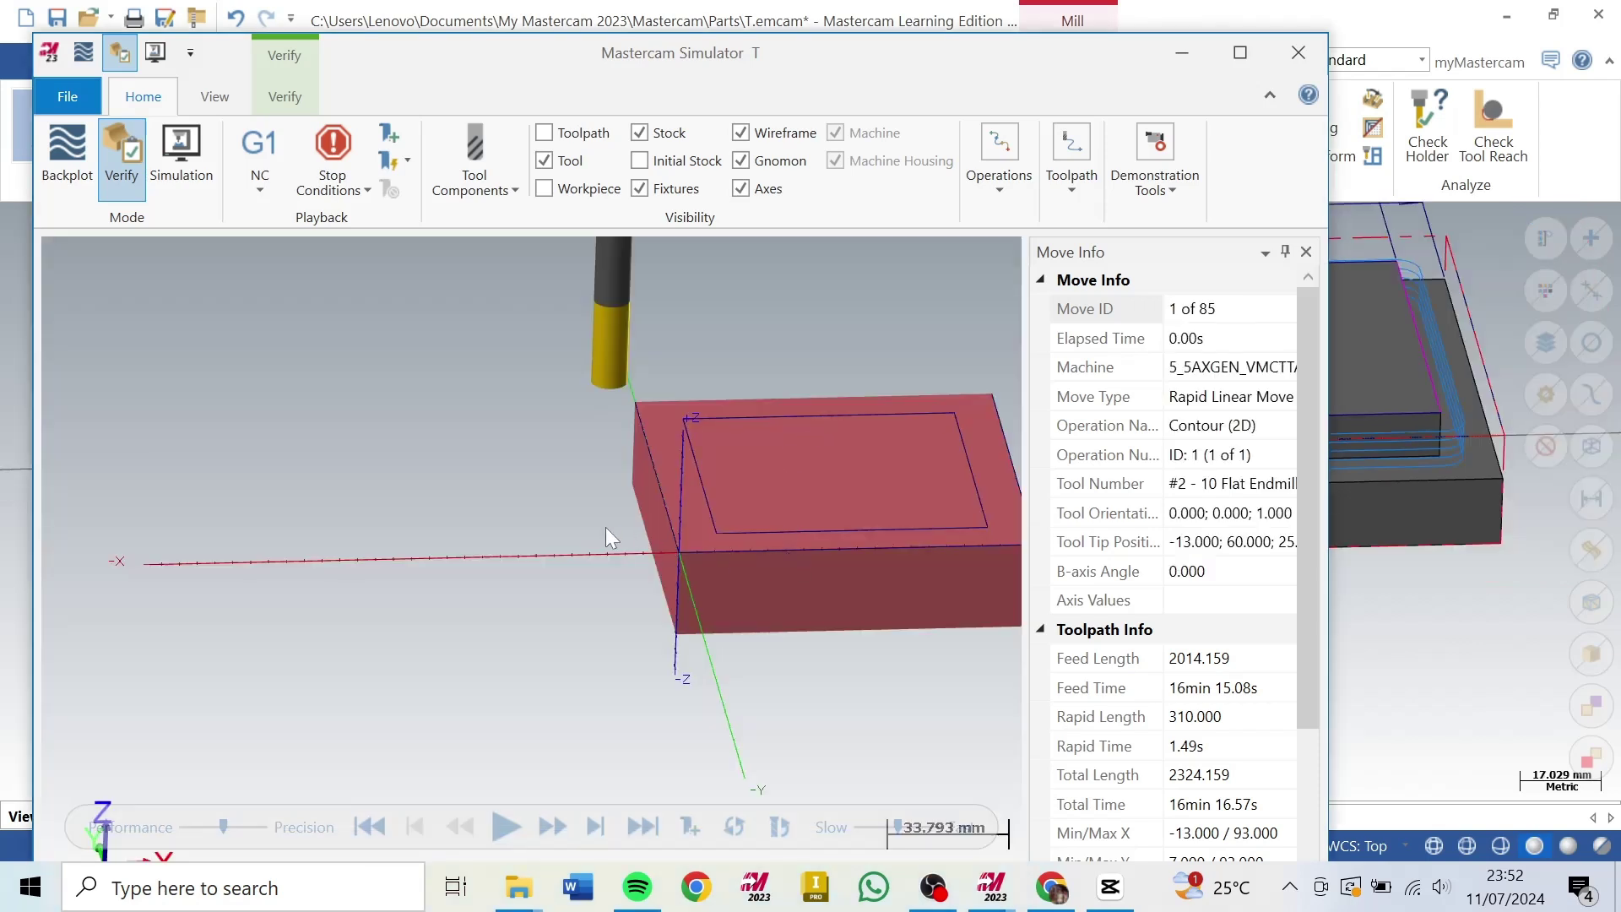
left_click(507, 822)
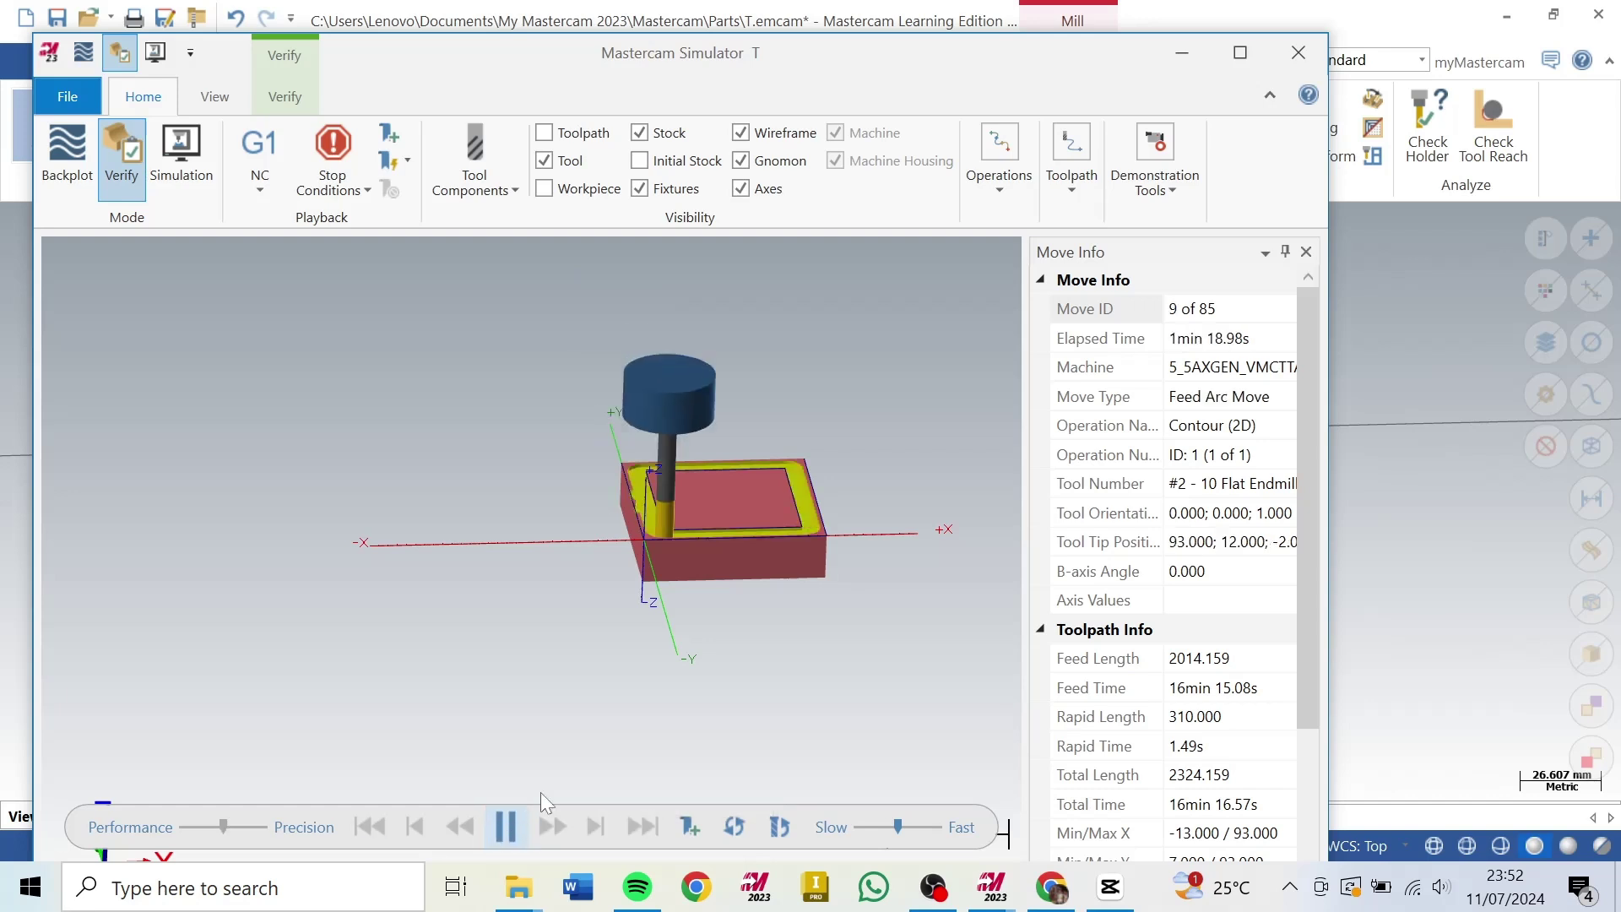
Step: Examine the machined channel around the raised square and the material along the stock's outer edges
scroll(824, 485, "up", 5)
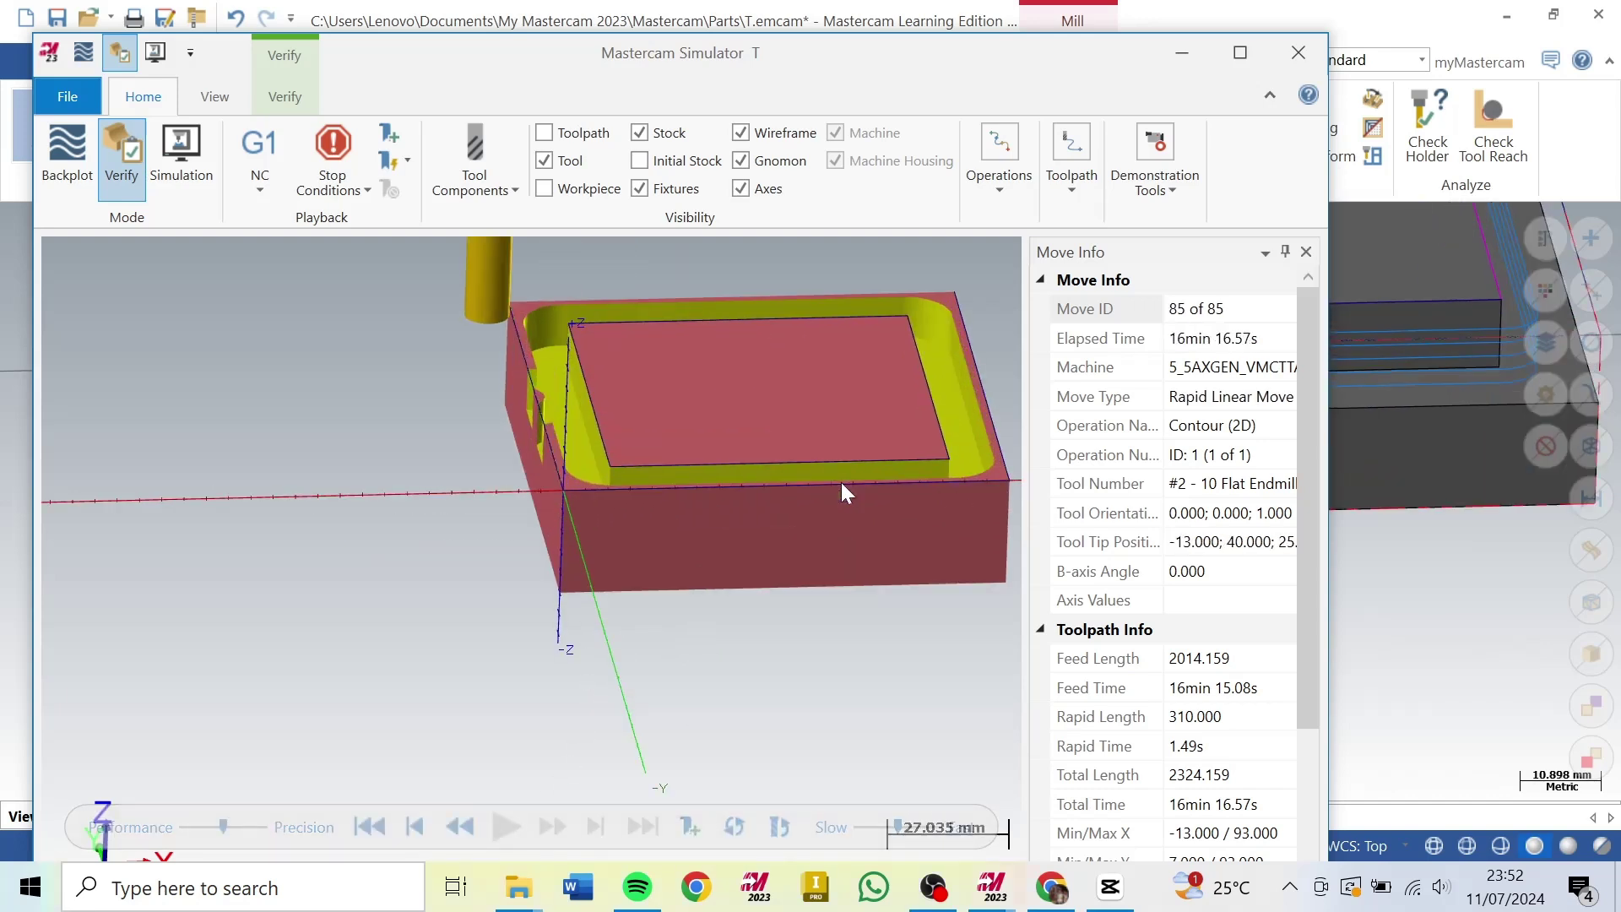
middle_click_drag(797, 488, 731, 511)
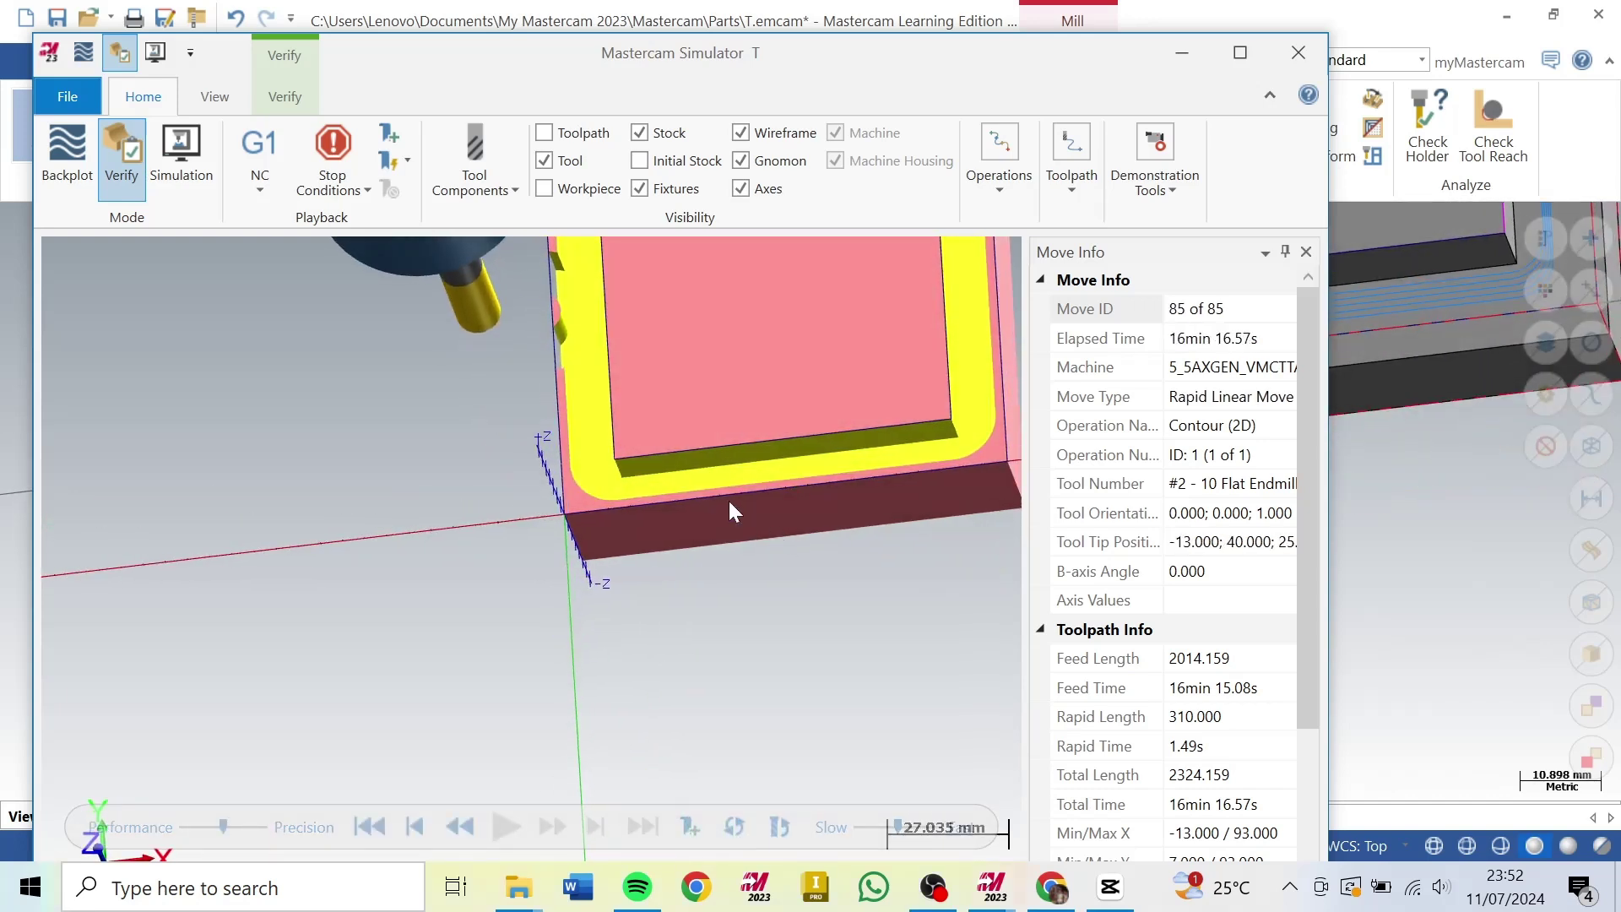
scroll(514, 559, "down", 3)
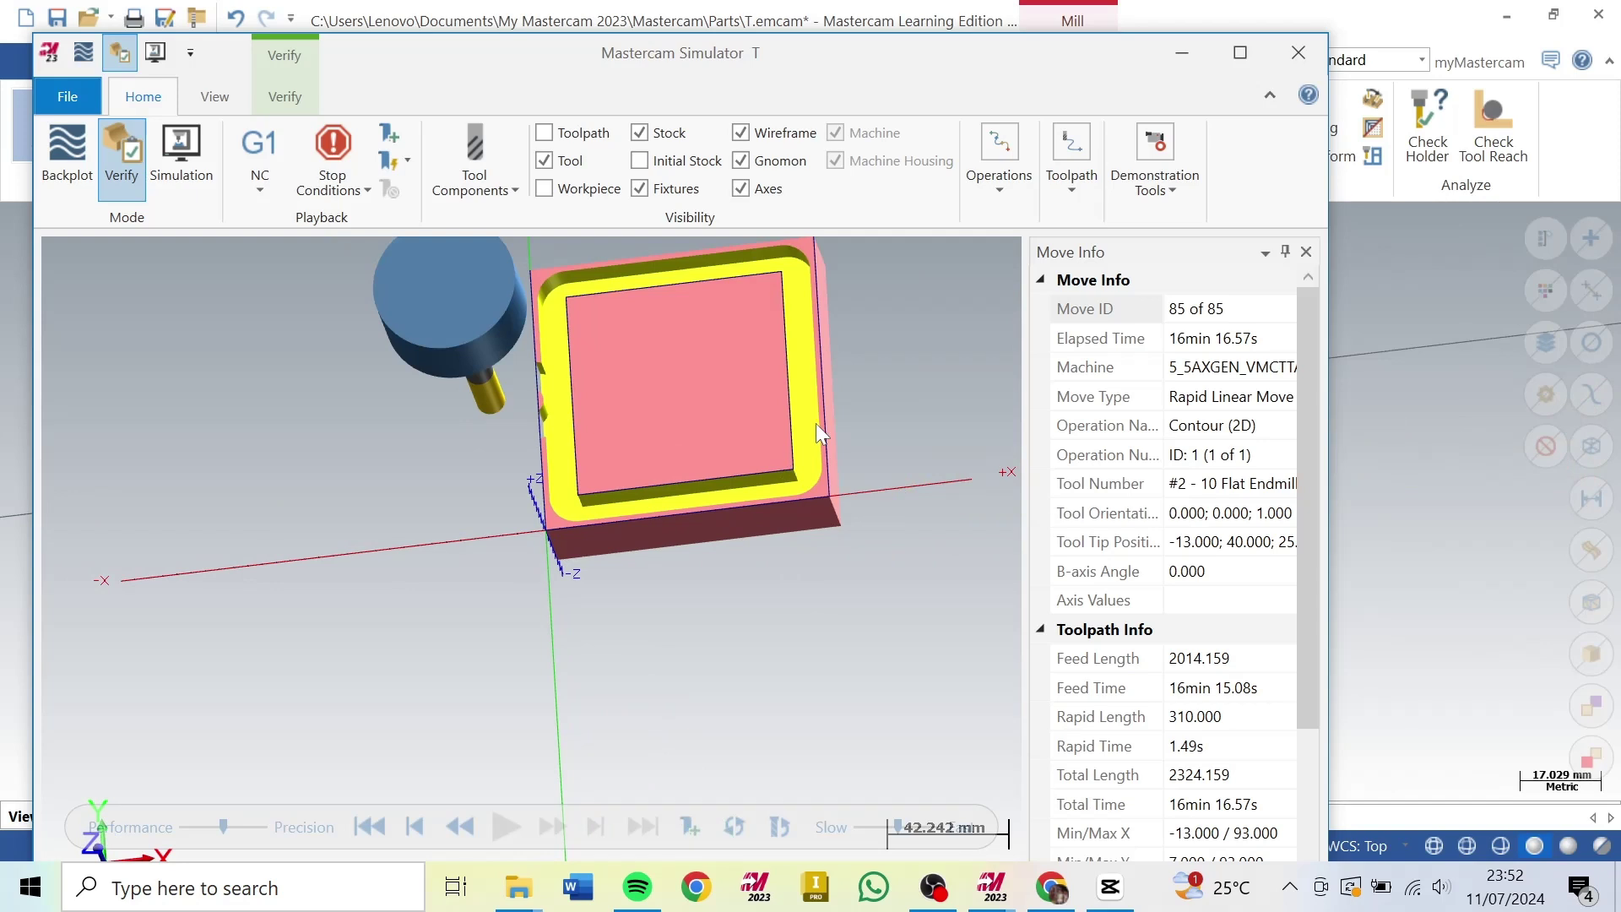
scroll(828, 420, "up", 3)
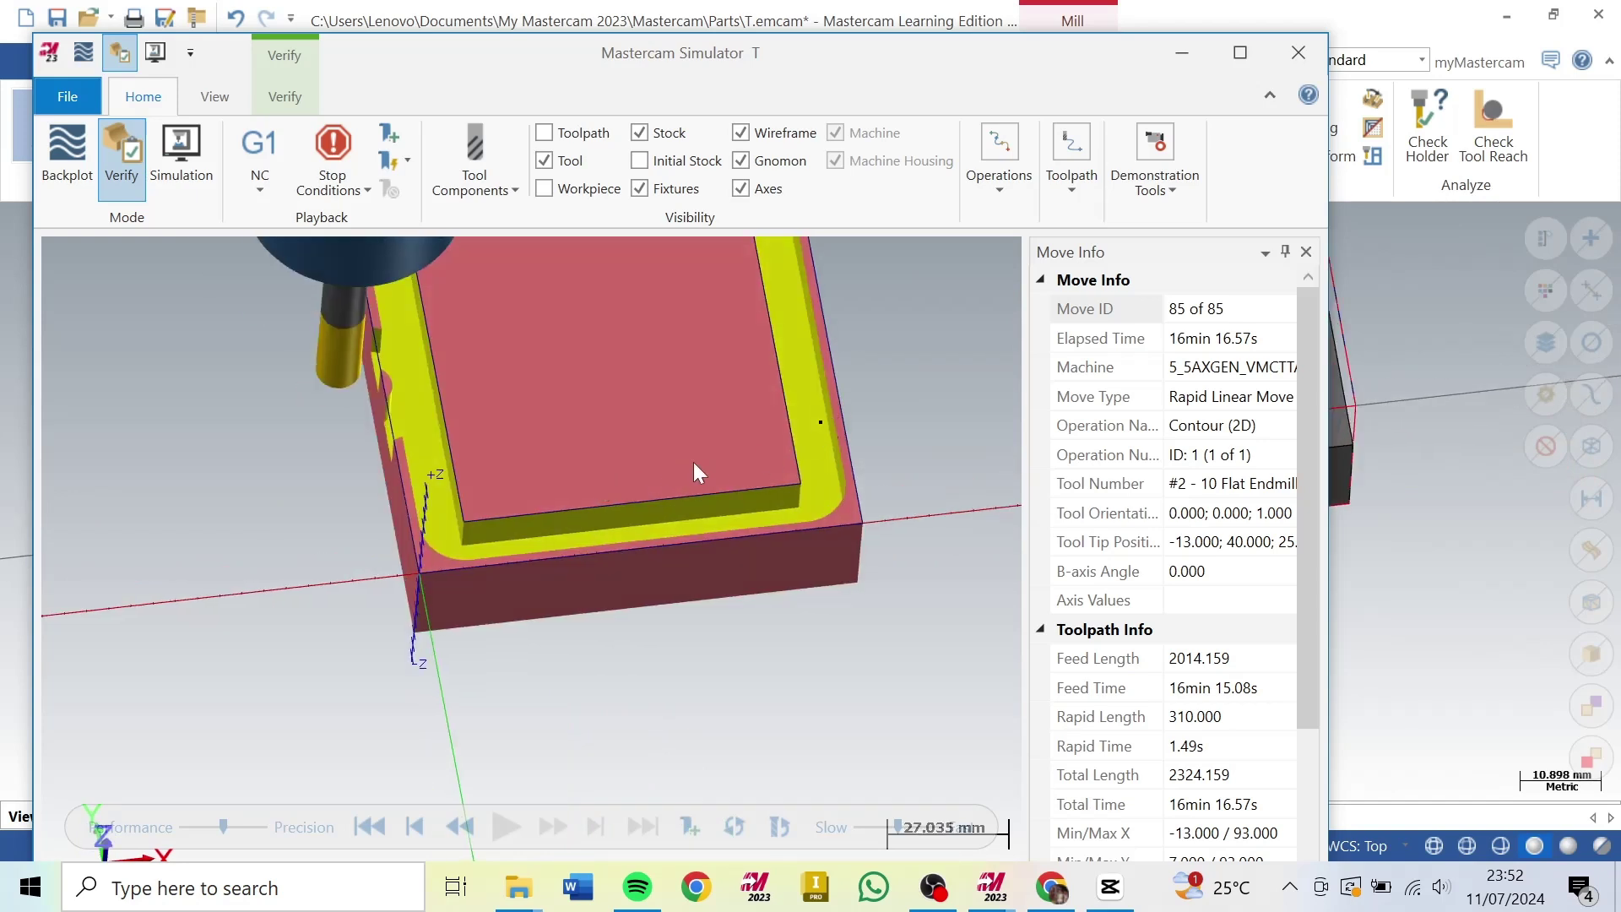
scroll(701, 465, "down", 1)
scroll(777, 429, "up", 2)
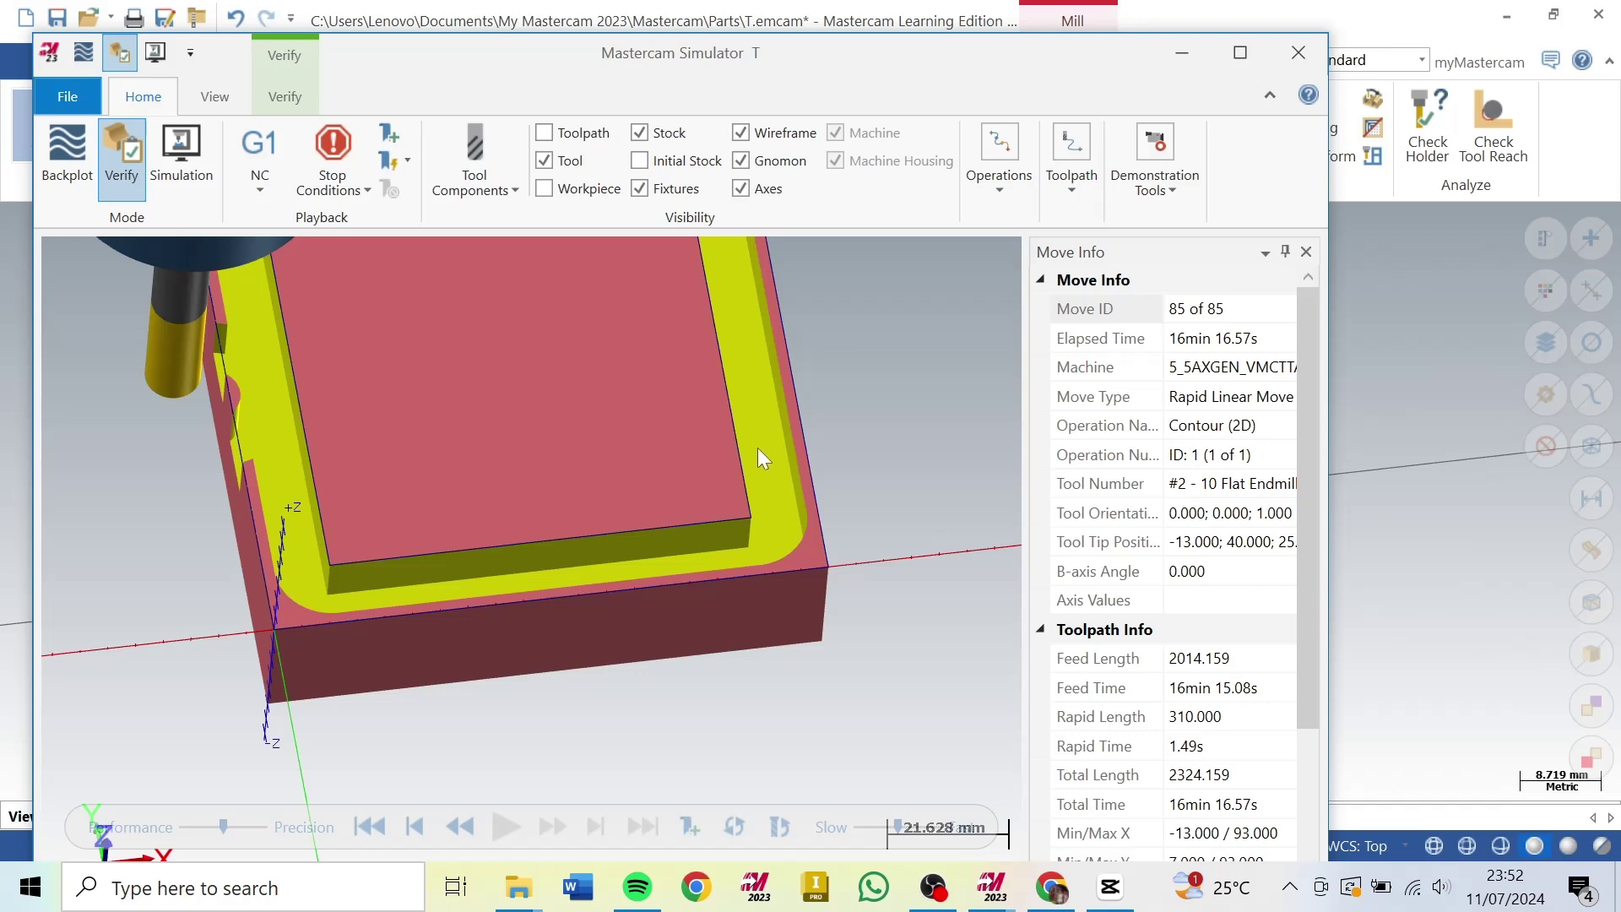
middle_click_drag(752, 448, 747, 445)
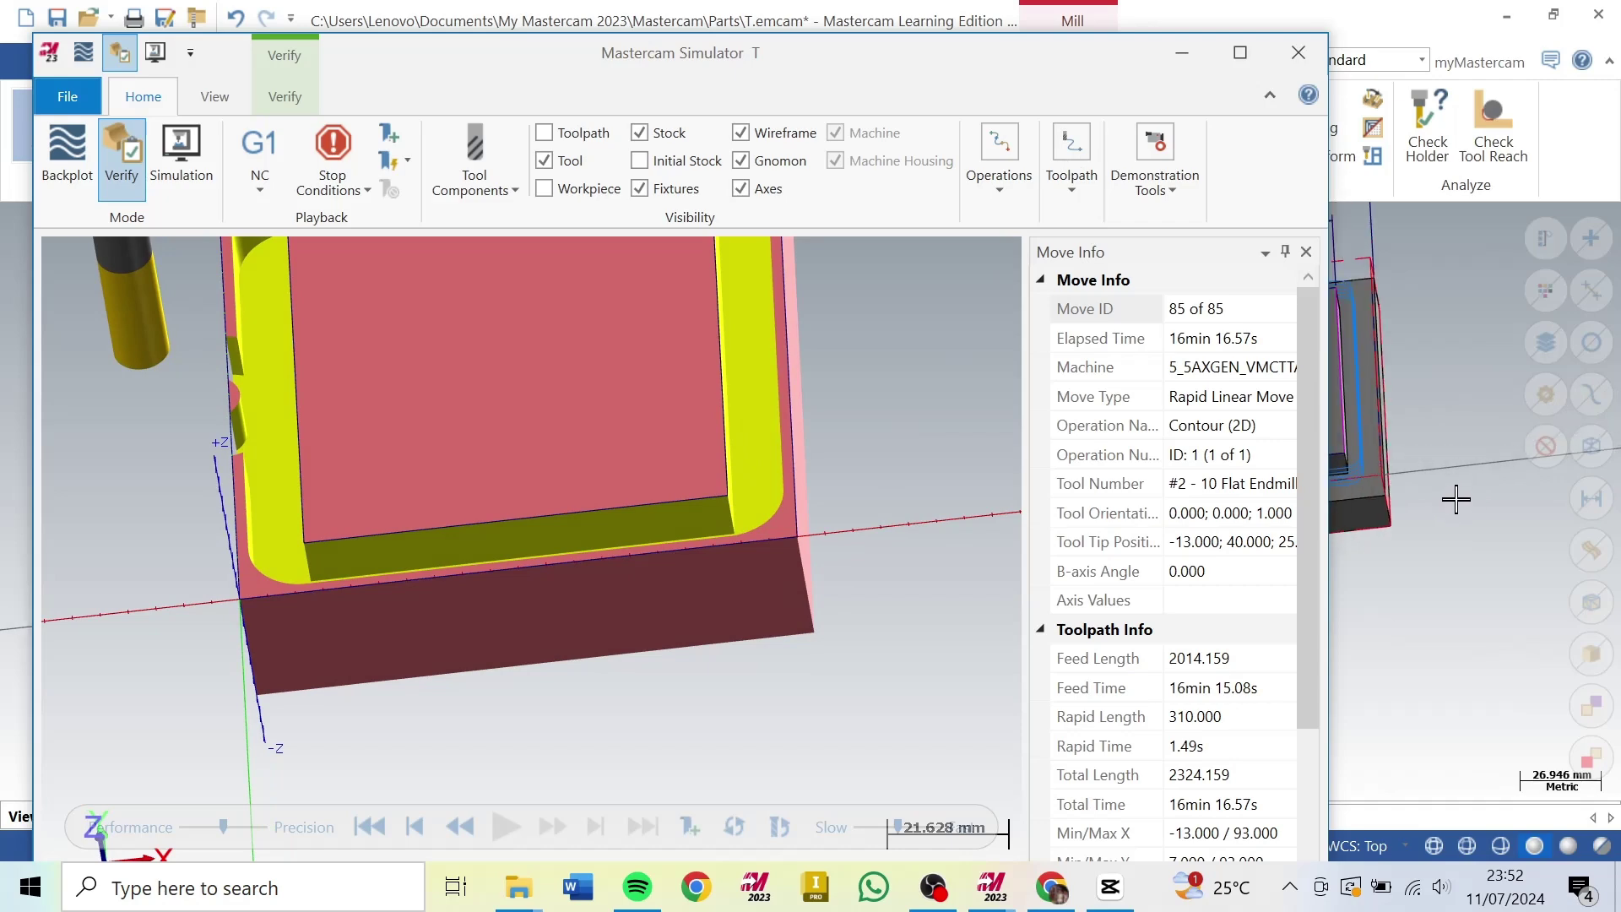
Step: Move the simulator window aside and switch the Mastercam model to the Top view
scroll(1456, 499, "down", 5)
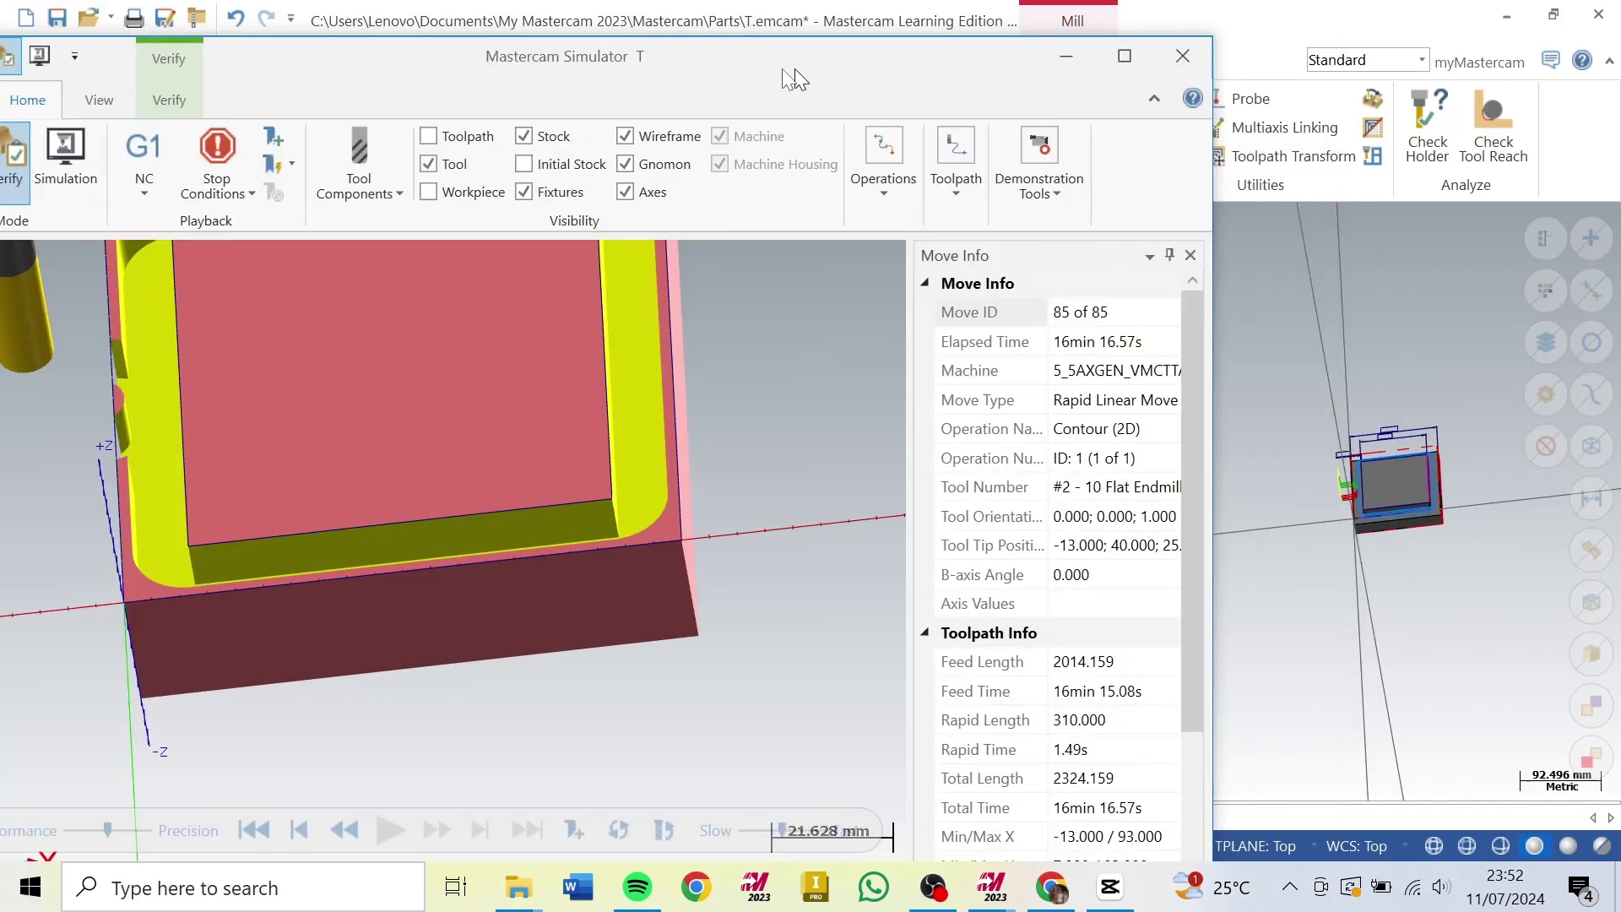
left_click_drag(1022, 73, 555, 82)
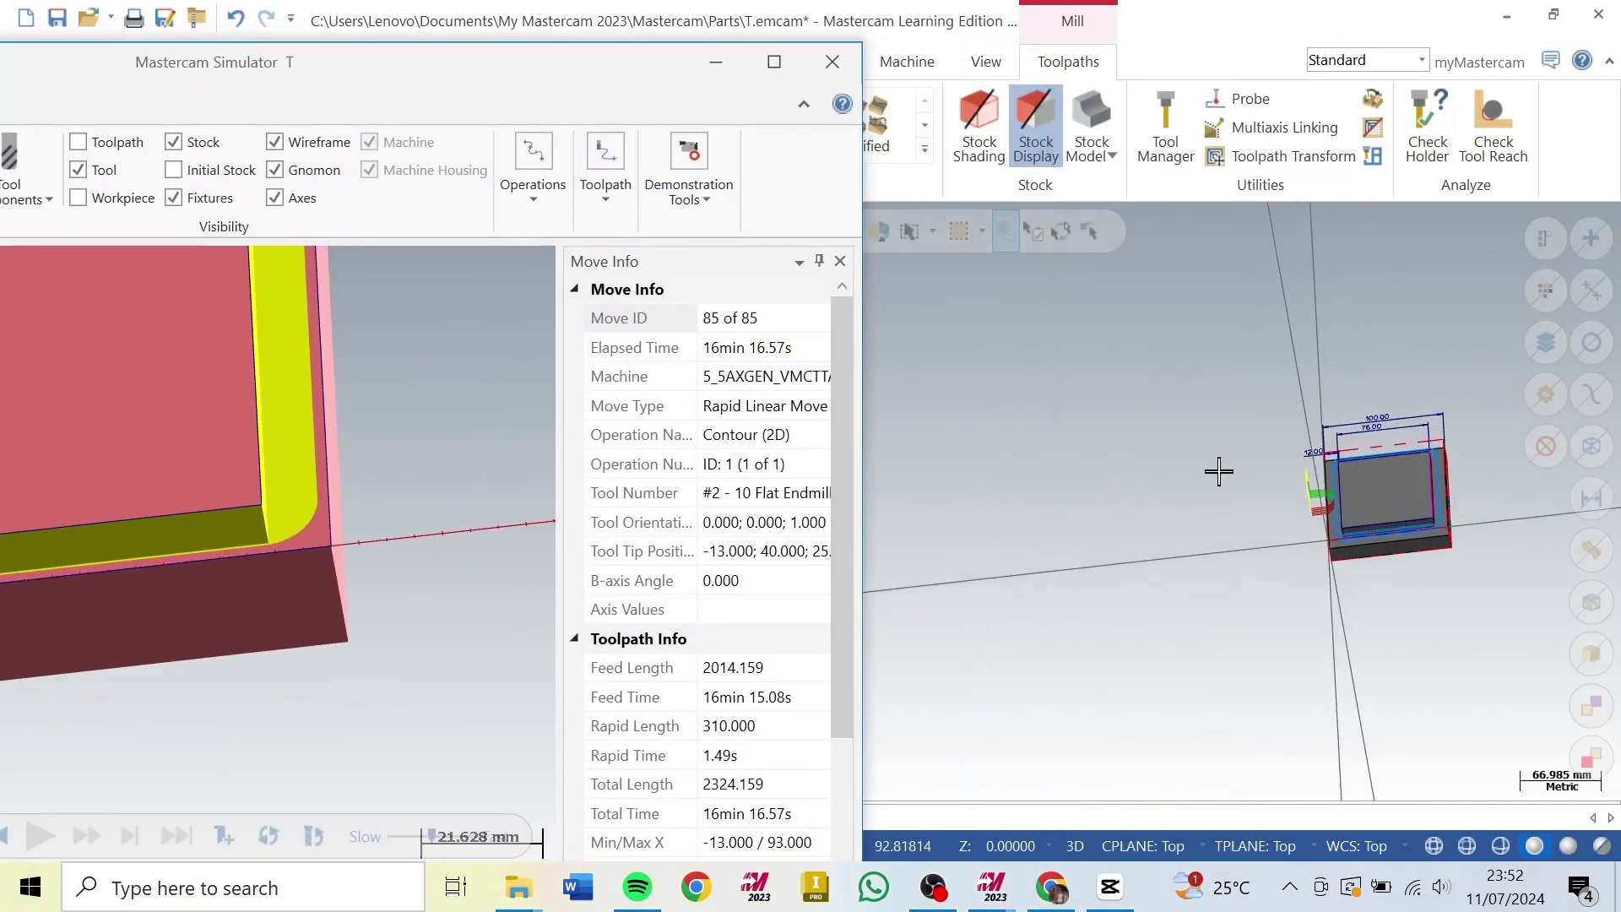
scroll(1079, 481, "down", 2)
scroll(1018, 510, "up", 2)
scroll(1047, 507, "down", 2)
scroll(1300, 477, "up", 4)
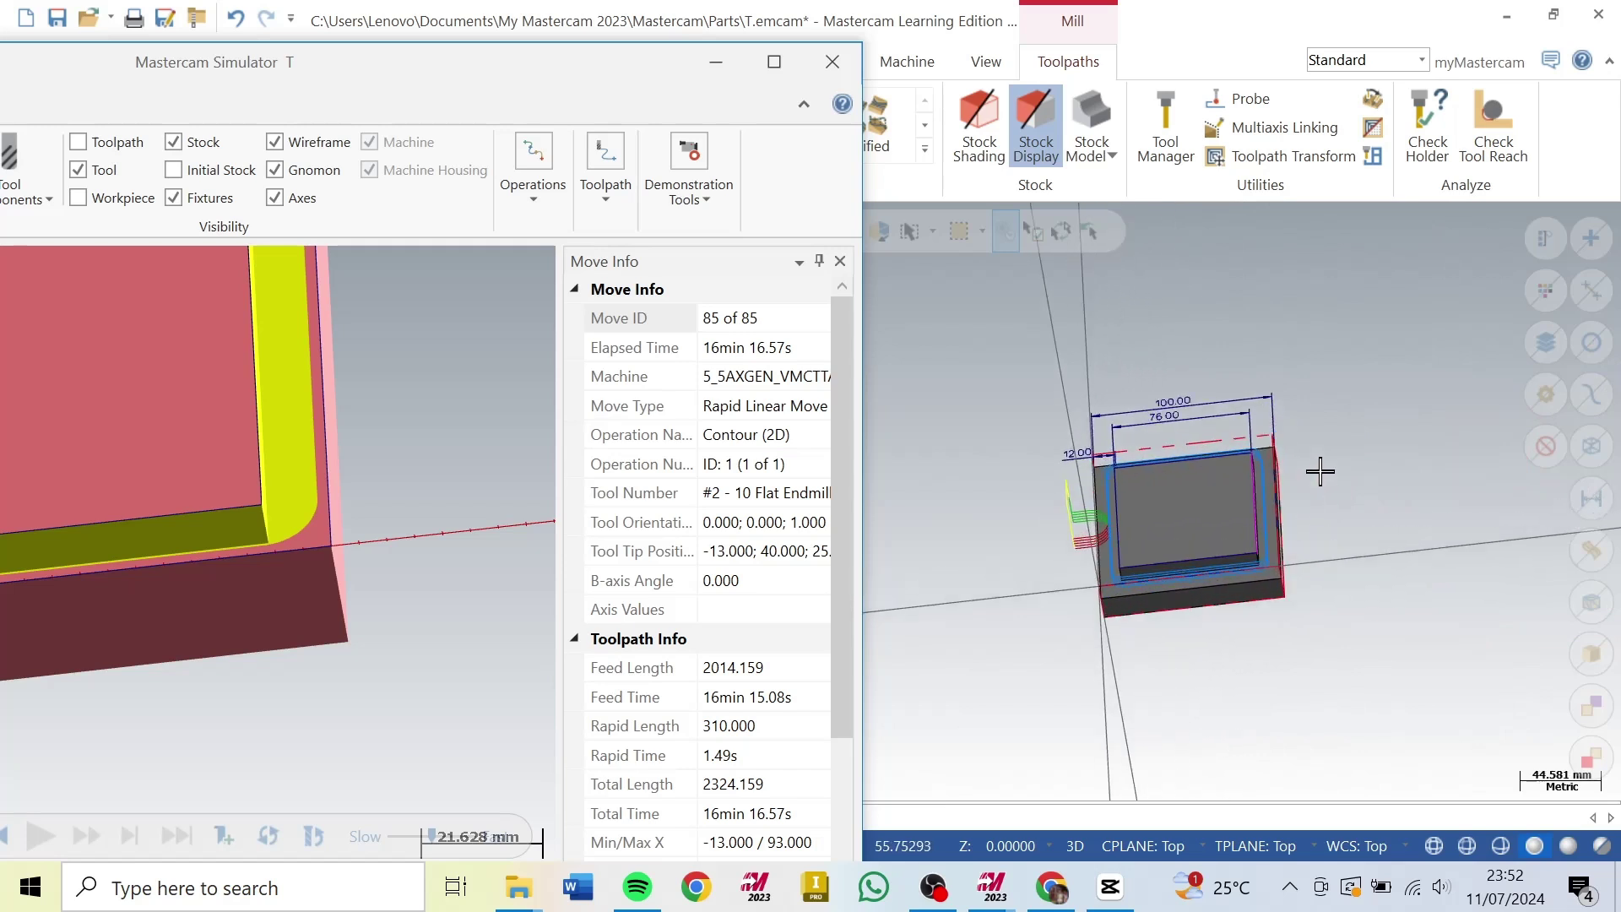
right_click(1274, 335)
left_click(1305, 471)
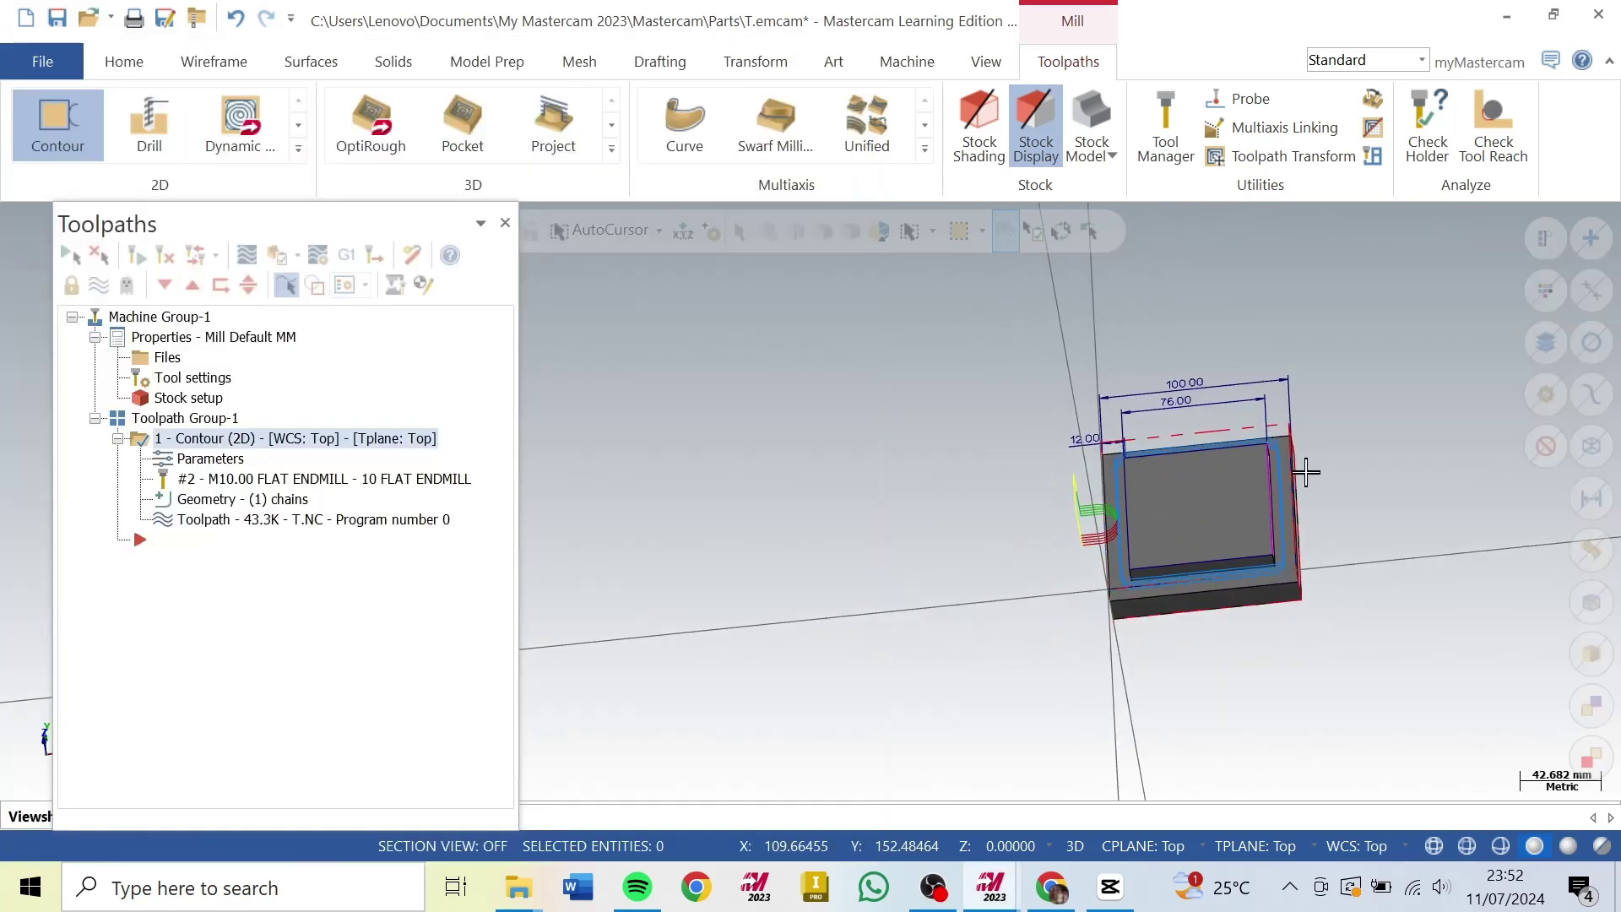
Step: Examine the gap between the base block and inner square edges against the contour toolpath near the upper-left corner
scroll(1275, 427, "up", 5)
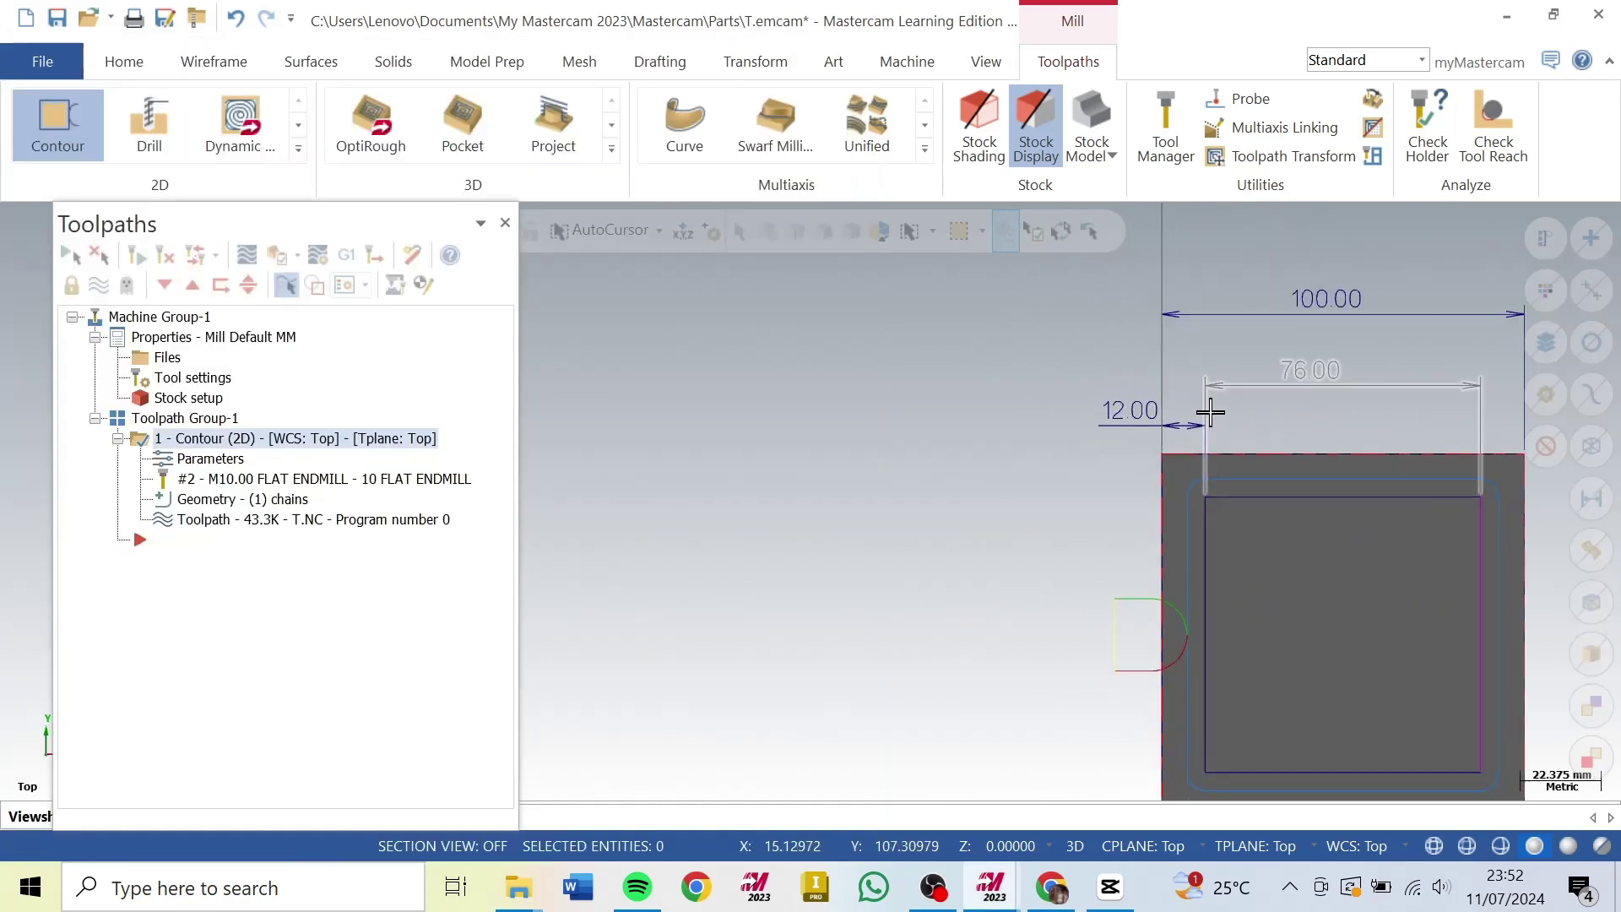
scroll(1107, 427, "up", 3)
scroll(1132, 448, "up", 3)
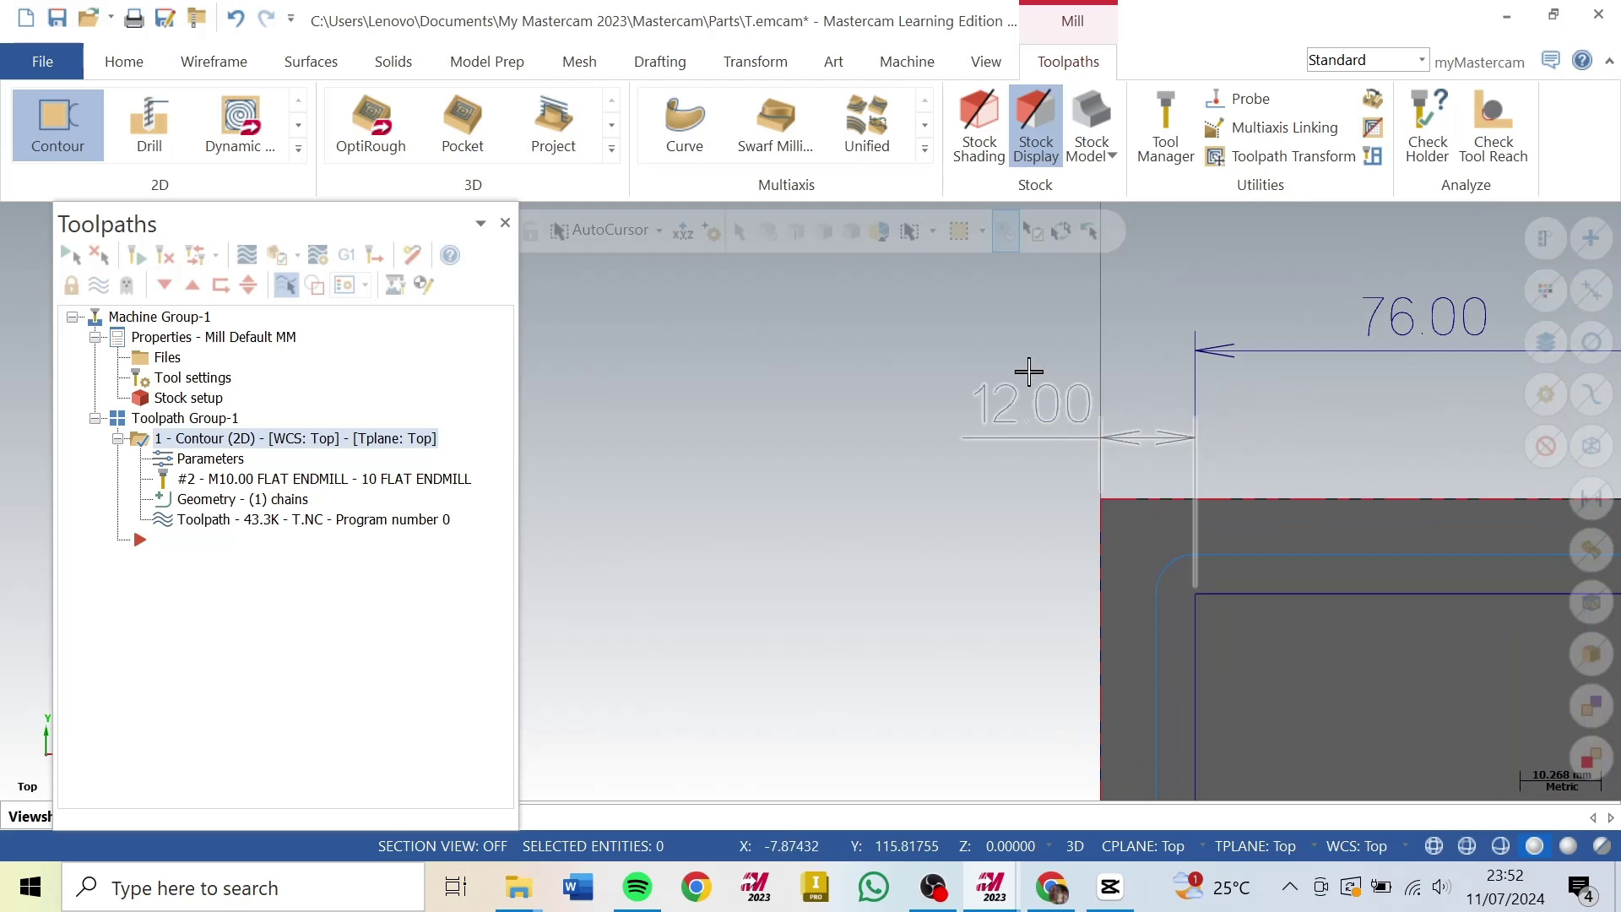
scroll(980, 363, "down", 1)
scroll(923, 352, "up", 1)
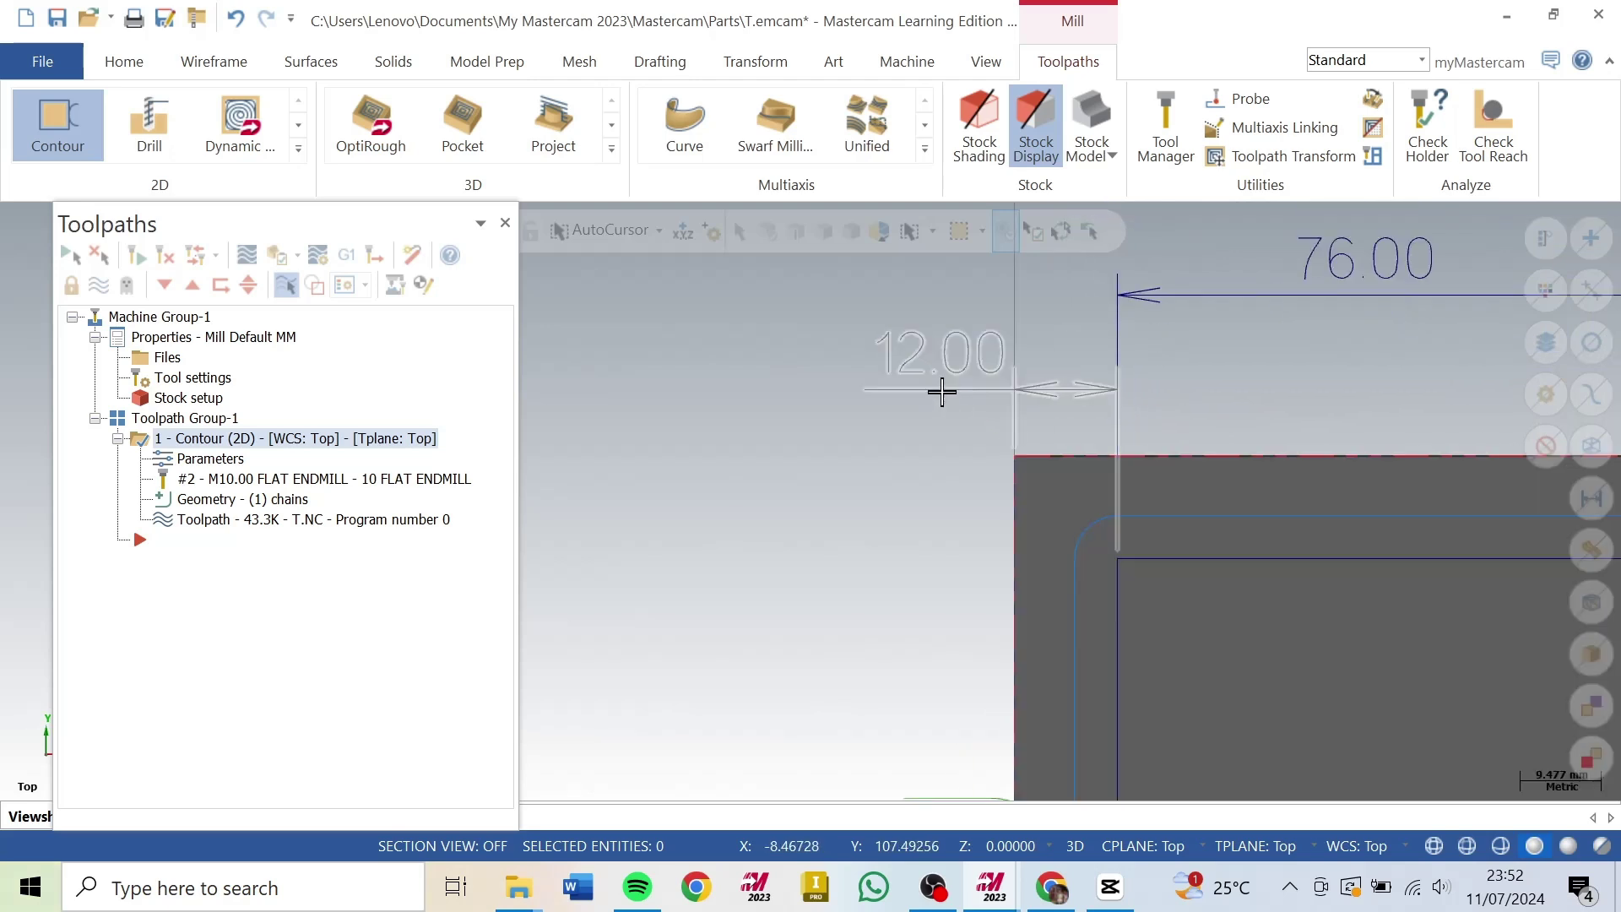
scroll(945, 390, "down", 2)
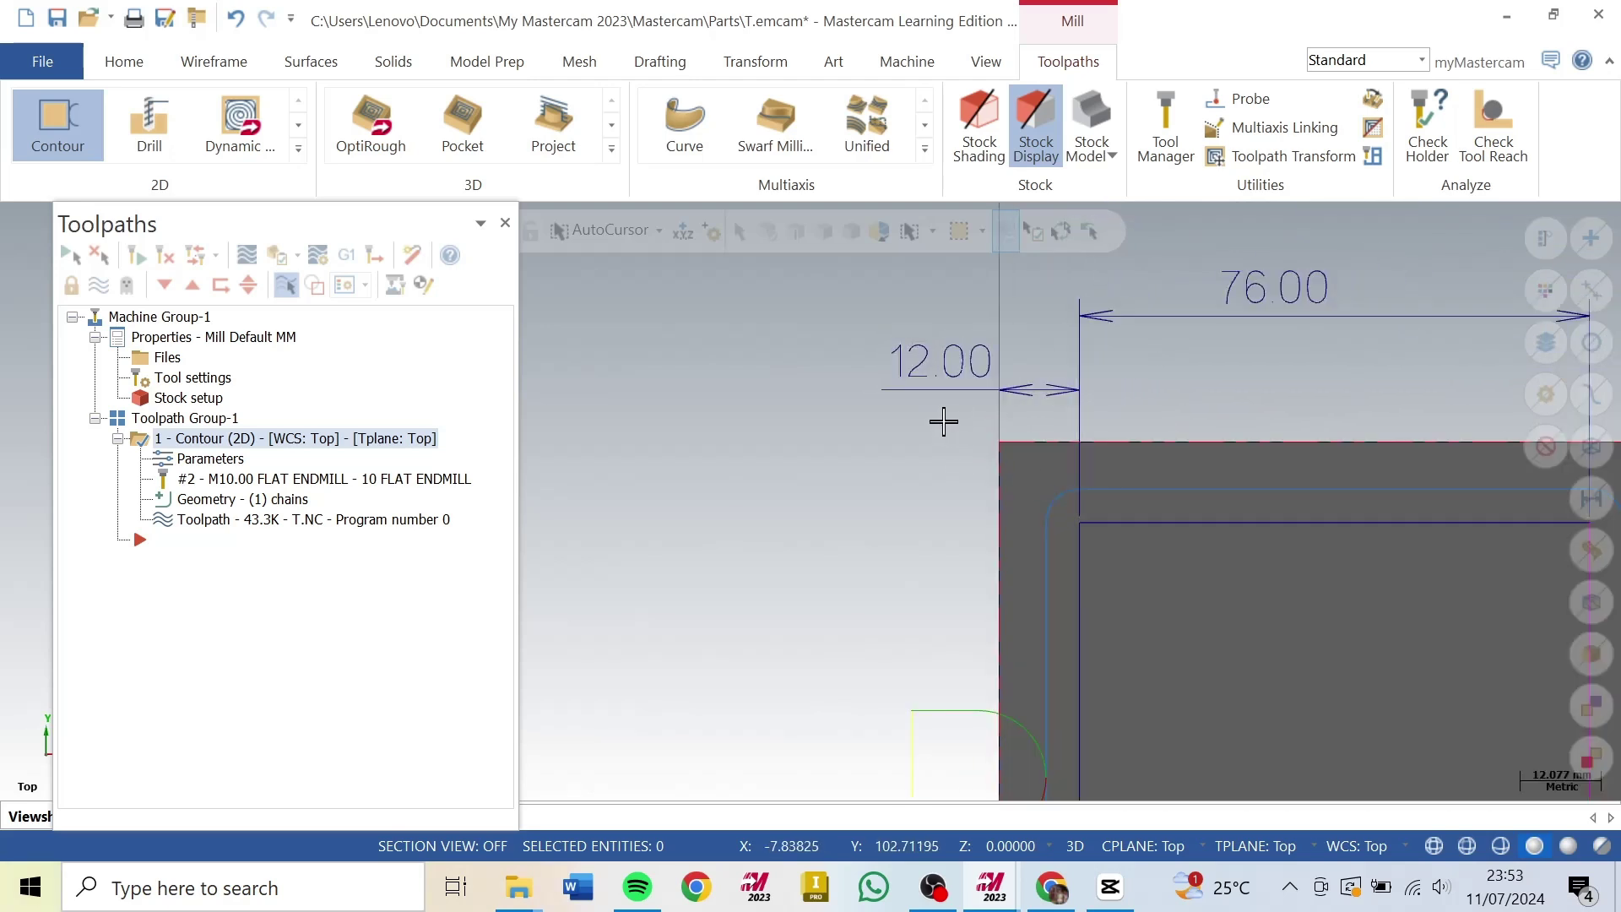
scroll(928, 406, "down", 1)
scroll(1024, 510, "up", 1)
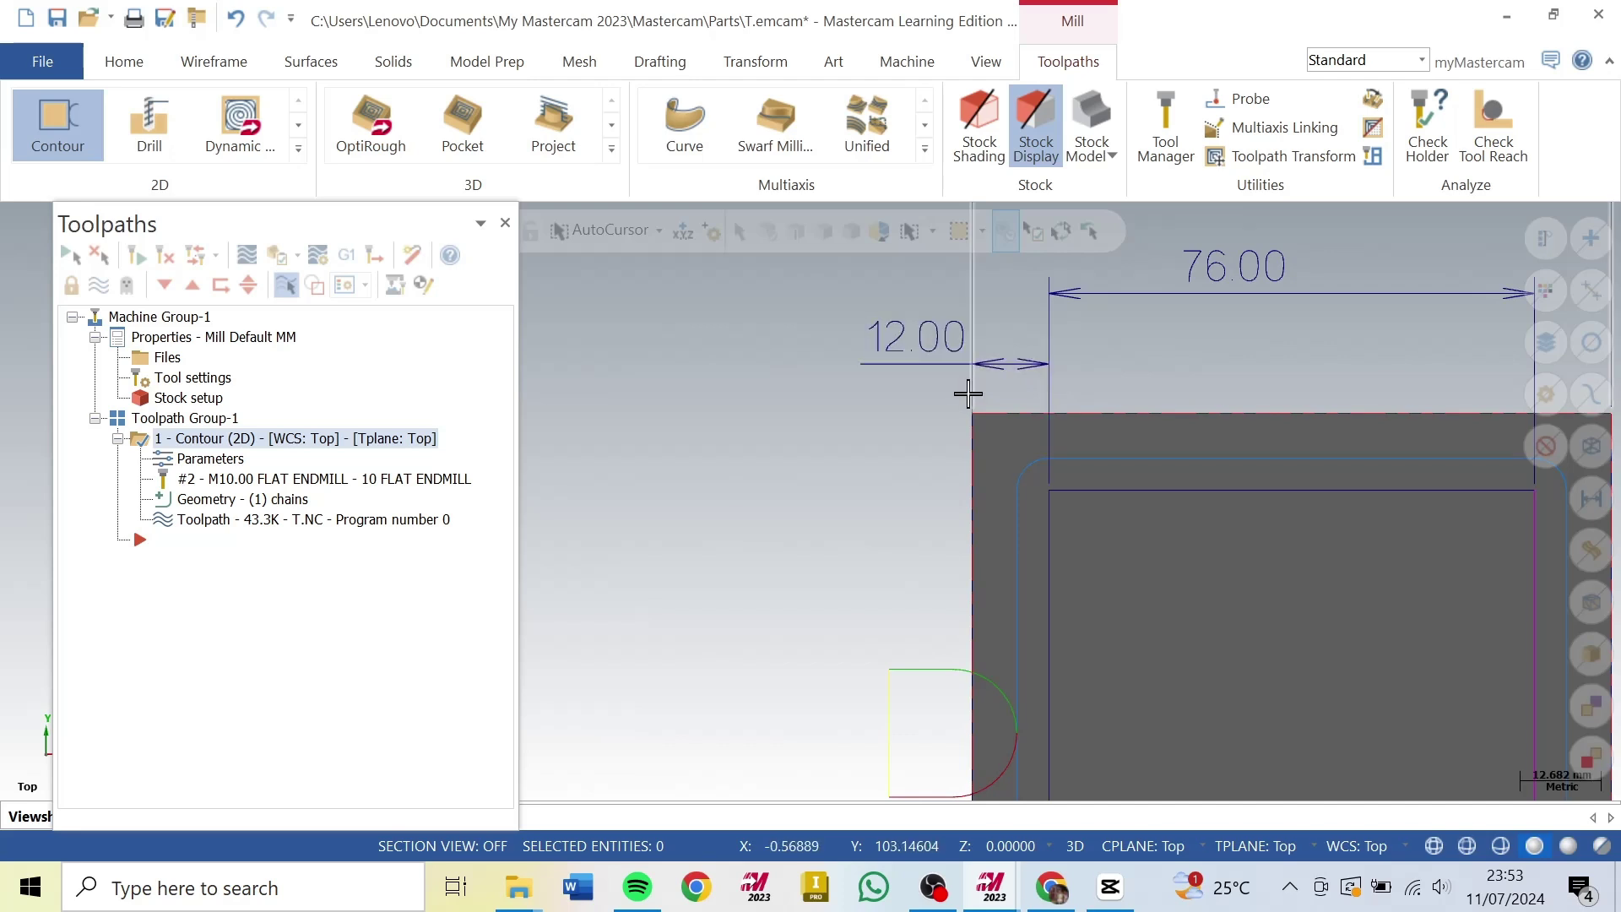
scroll(948, 333, "down", 3)
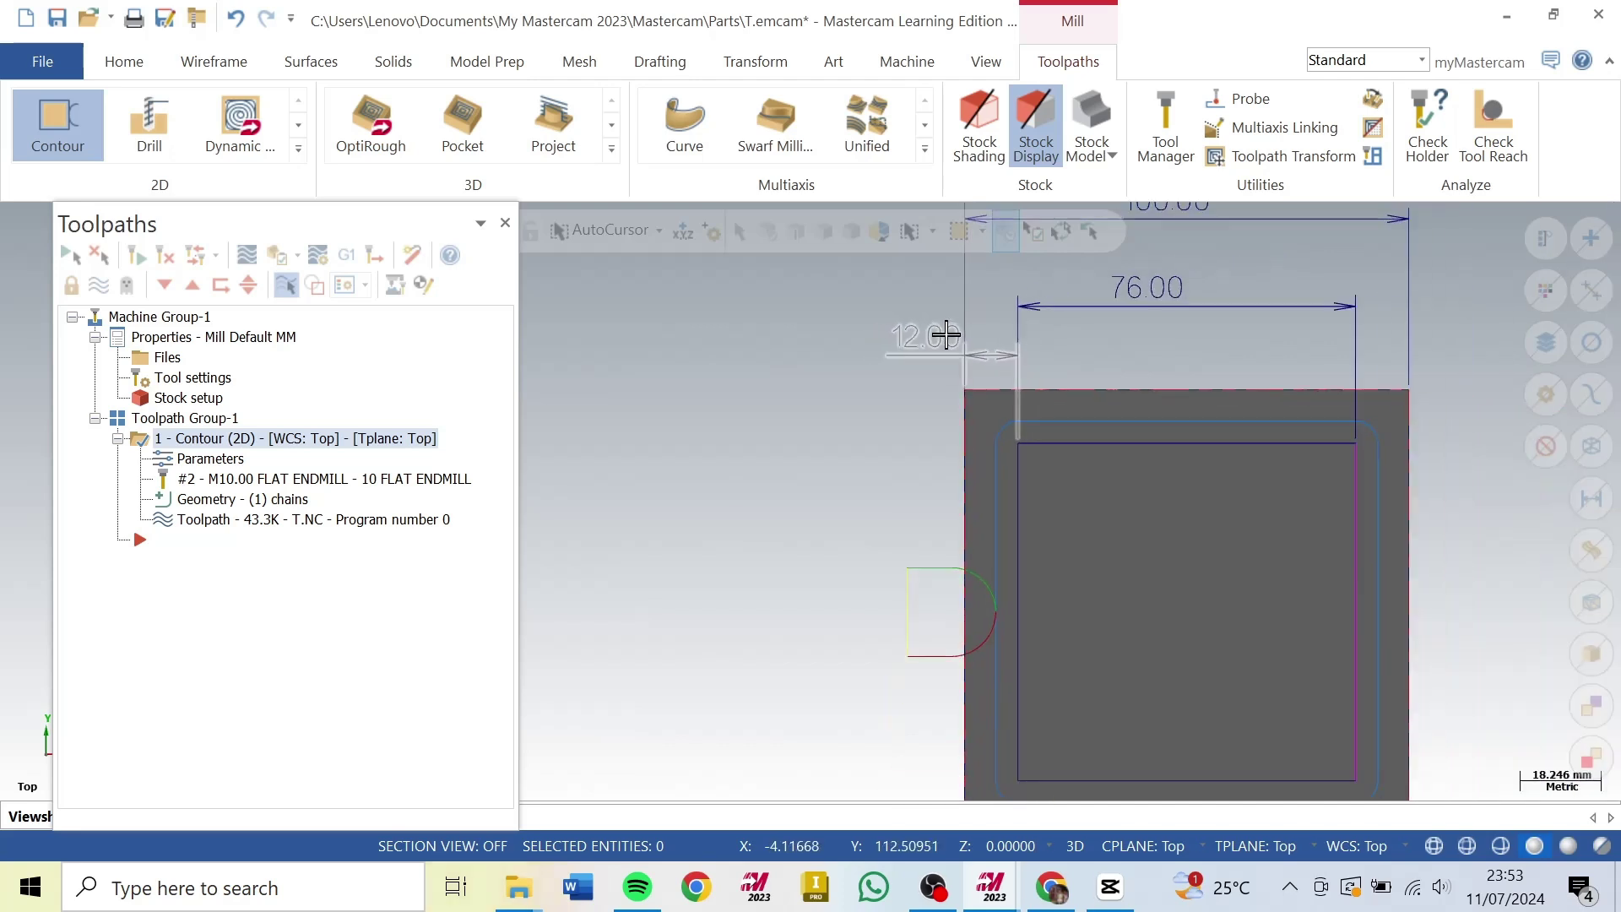
Step: Bring back the simulator, examine the uncut material around the block's outer edges from above, and close the simulation
mouse_move(993, 887)
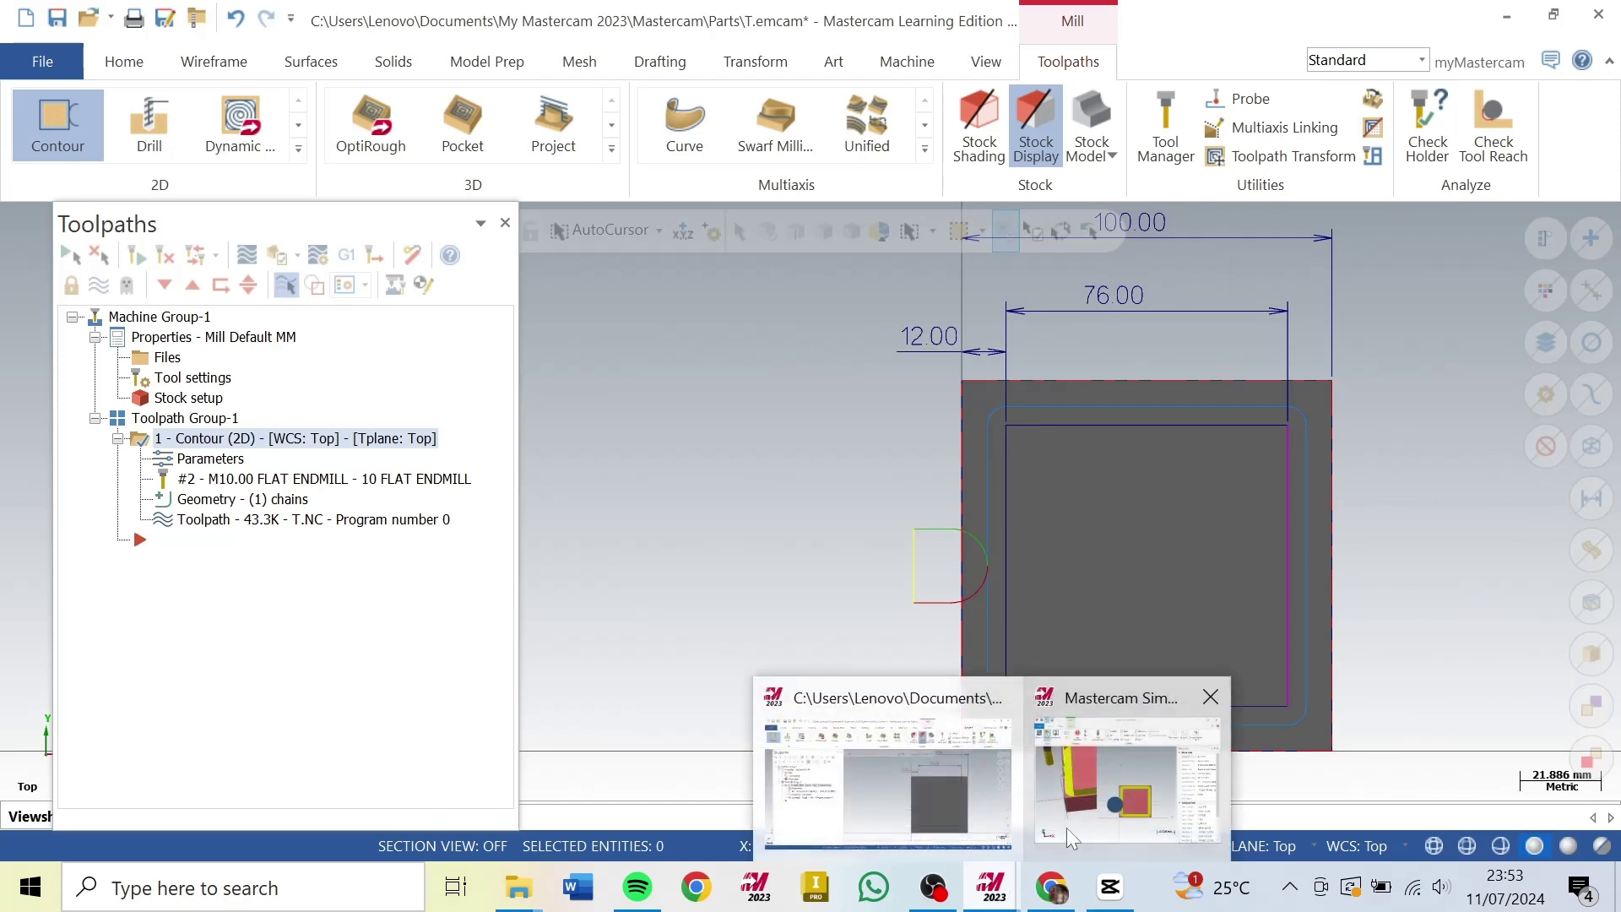
left_click(1138, 757)
scroll(306, 539, "up", 5)
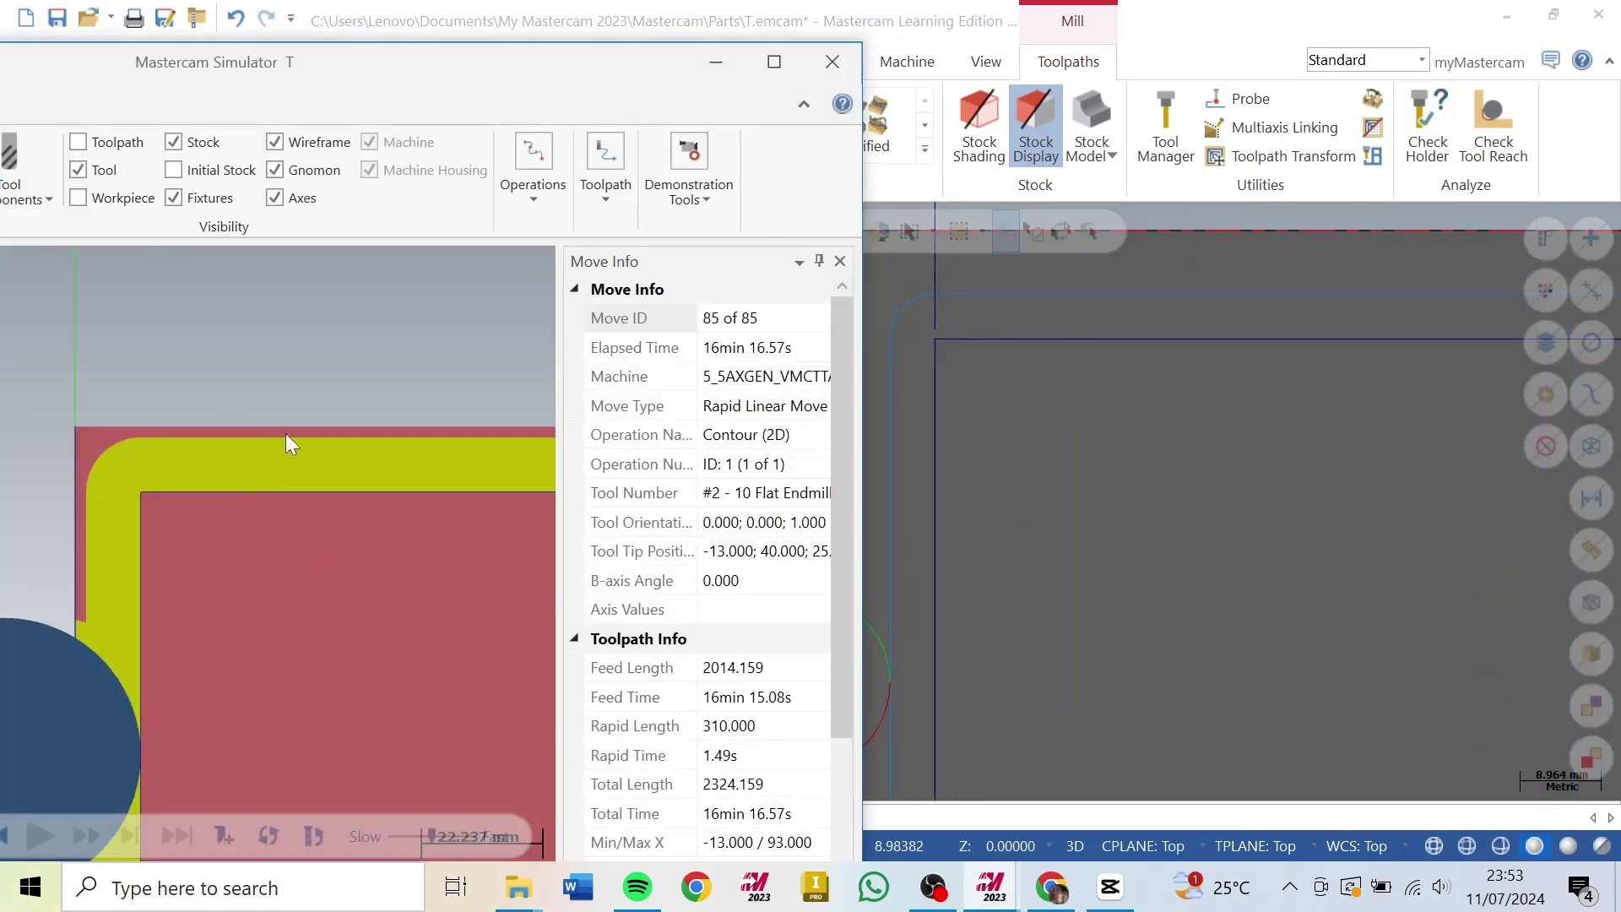
scroll(461, 436, "down", 5)
scroll(338, 451, "up", 4)
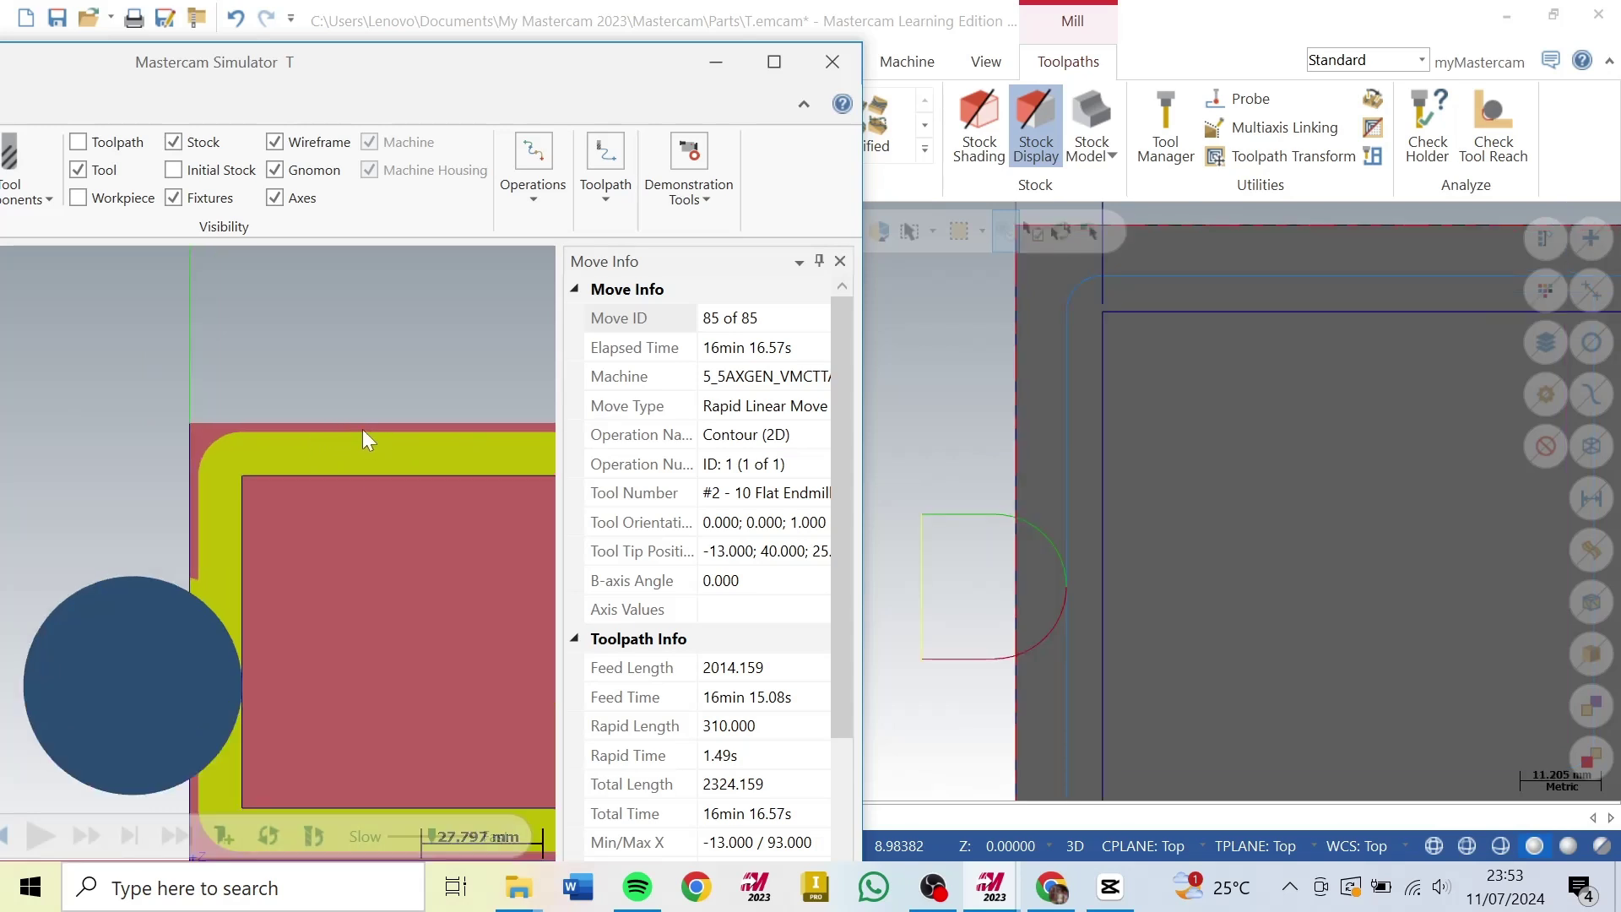
scroll(415, 407, "down", 1)
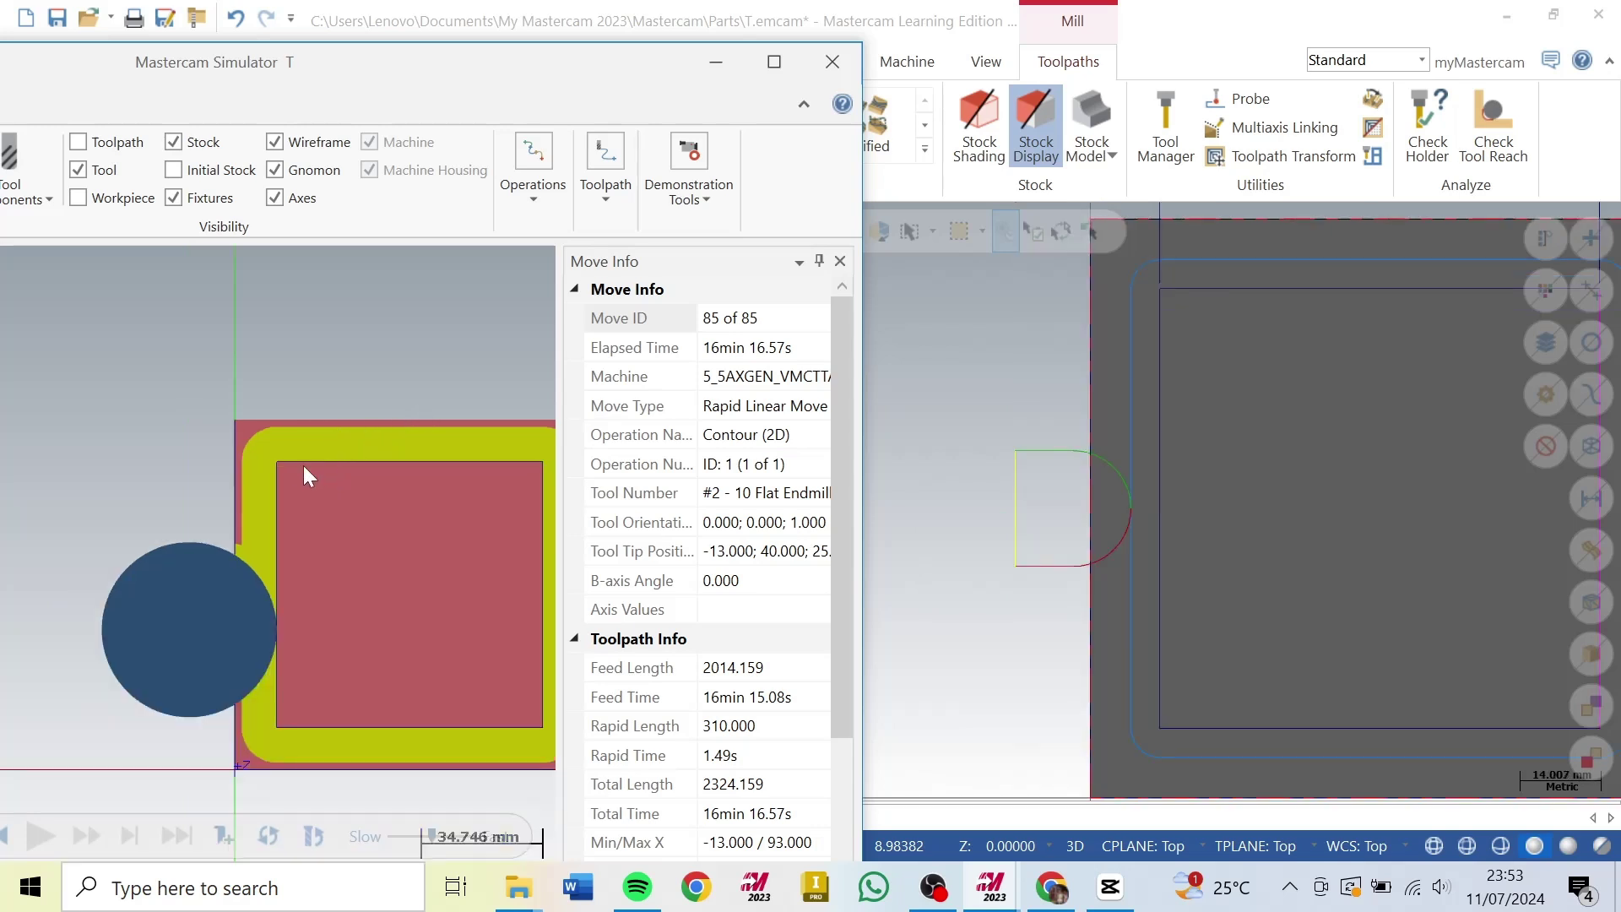
scroll(306, 472, "up", 3)
scroll(194, 392, "down", 4)
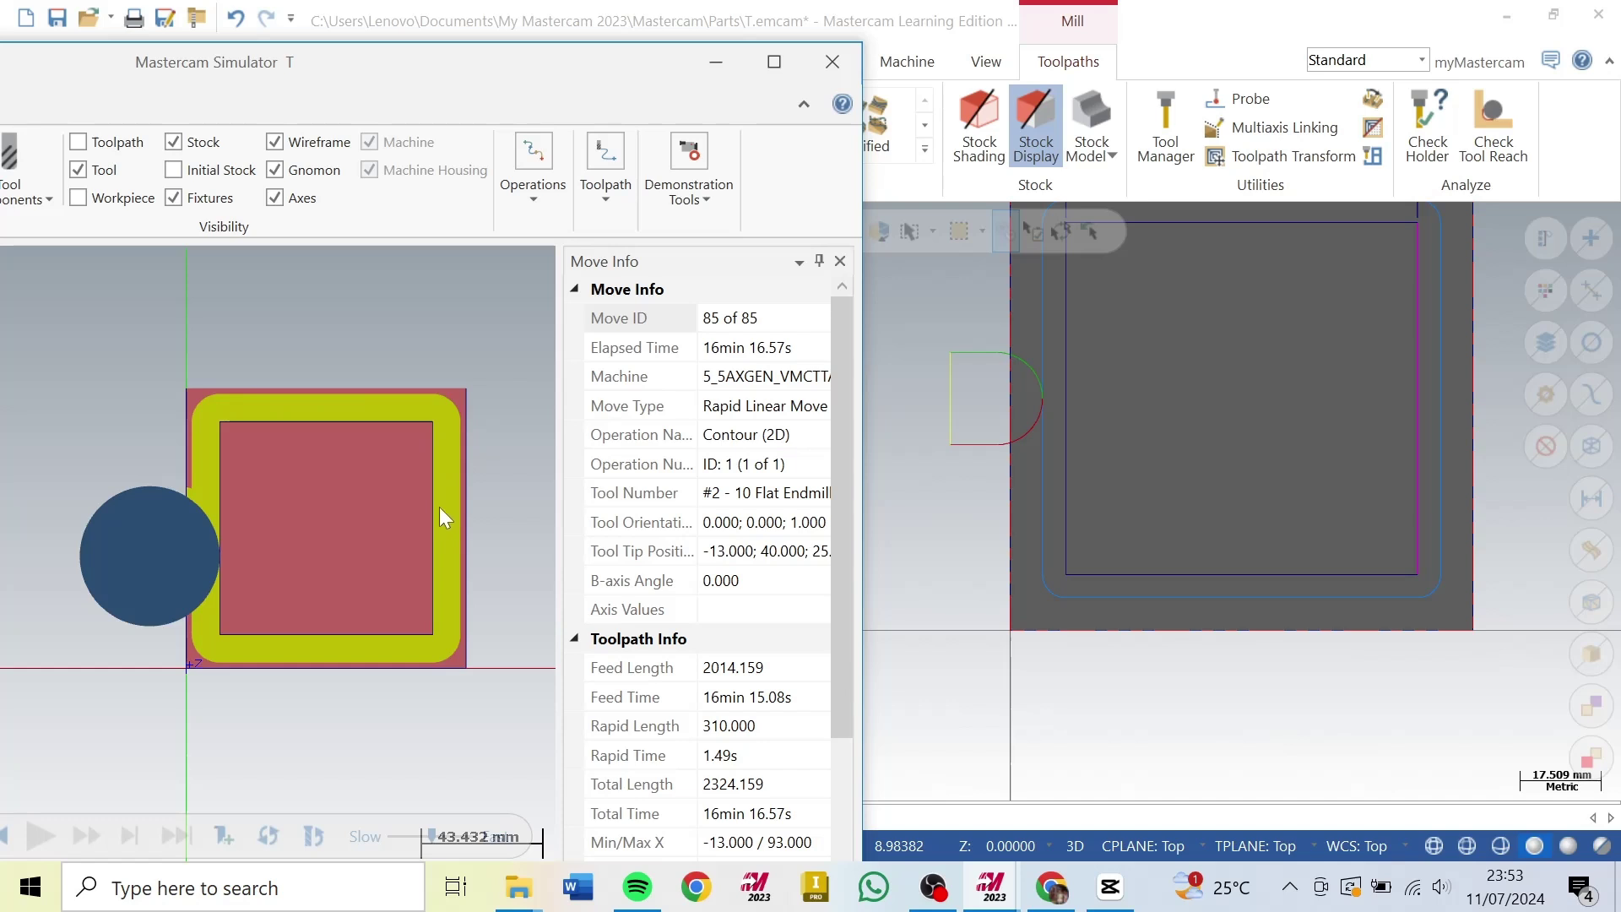
scroll(441, 478, "up", 2)
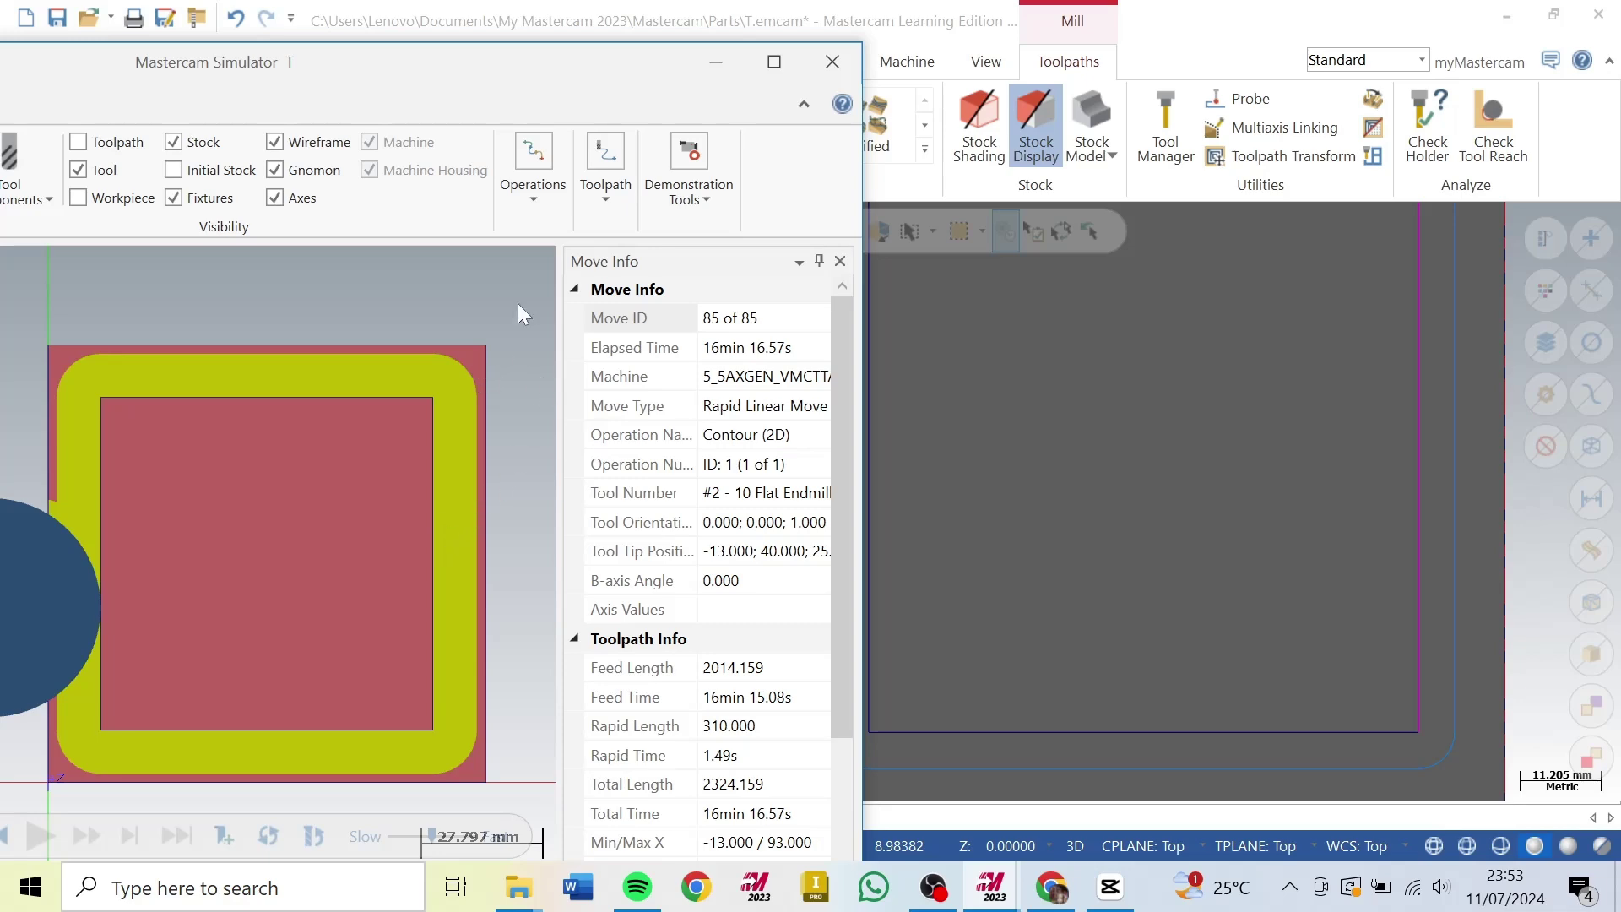
left_click(836, 66)
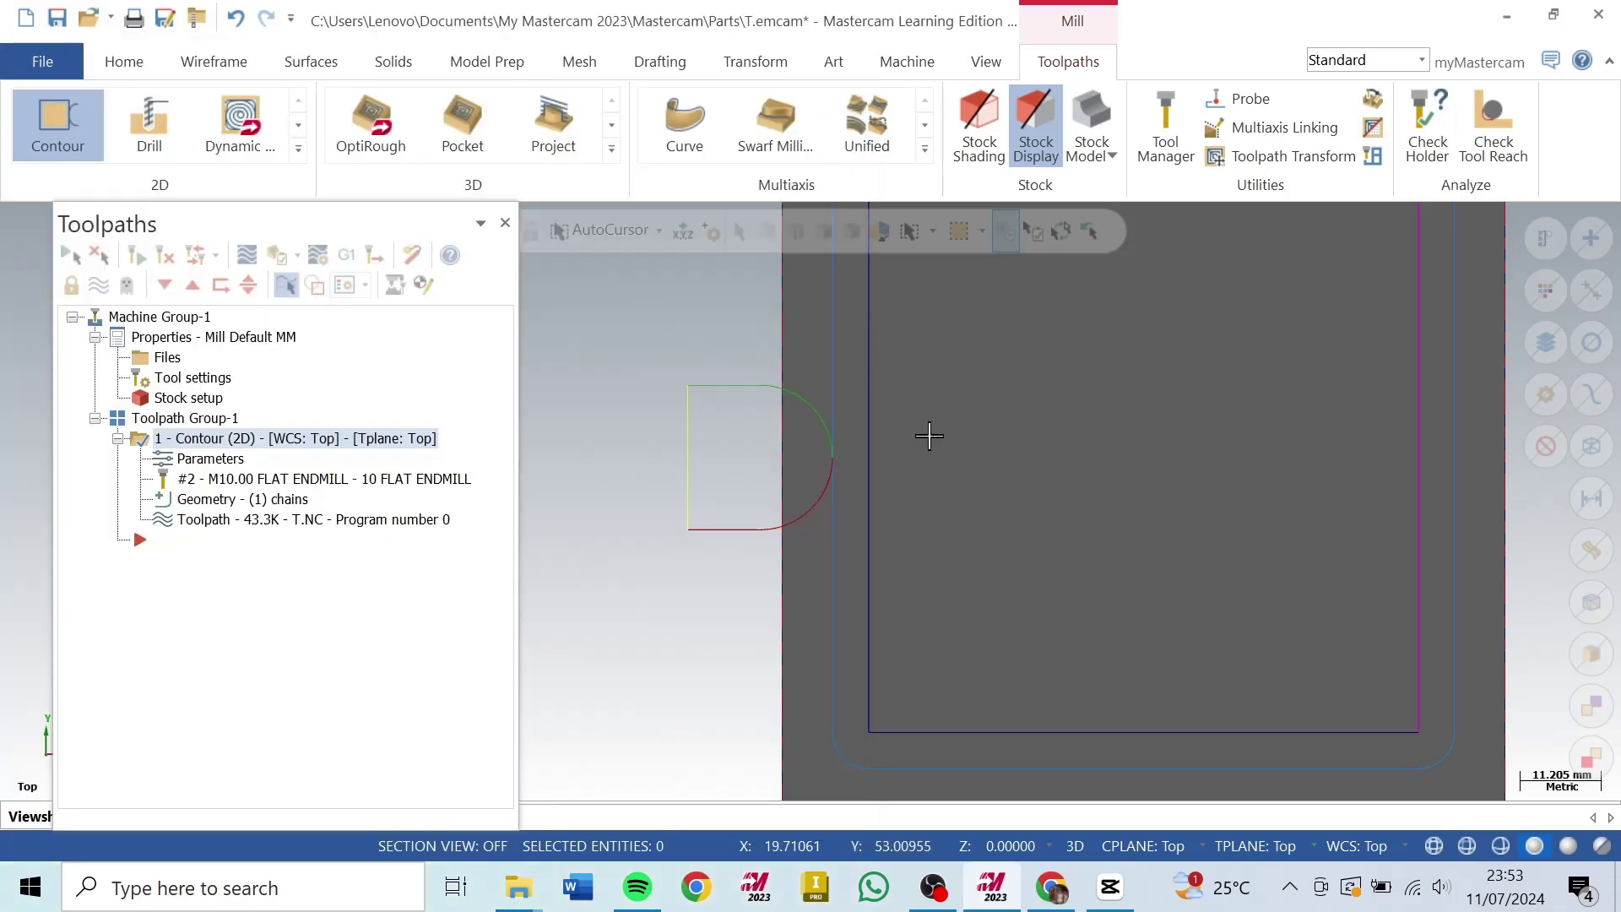
Step: Enable multi passes for the contour operation with 2 rough passes and a finish spacing of 0
scroll(754, 532, "down", 3)
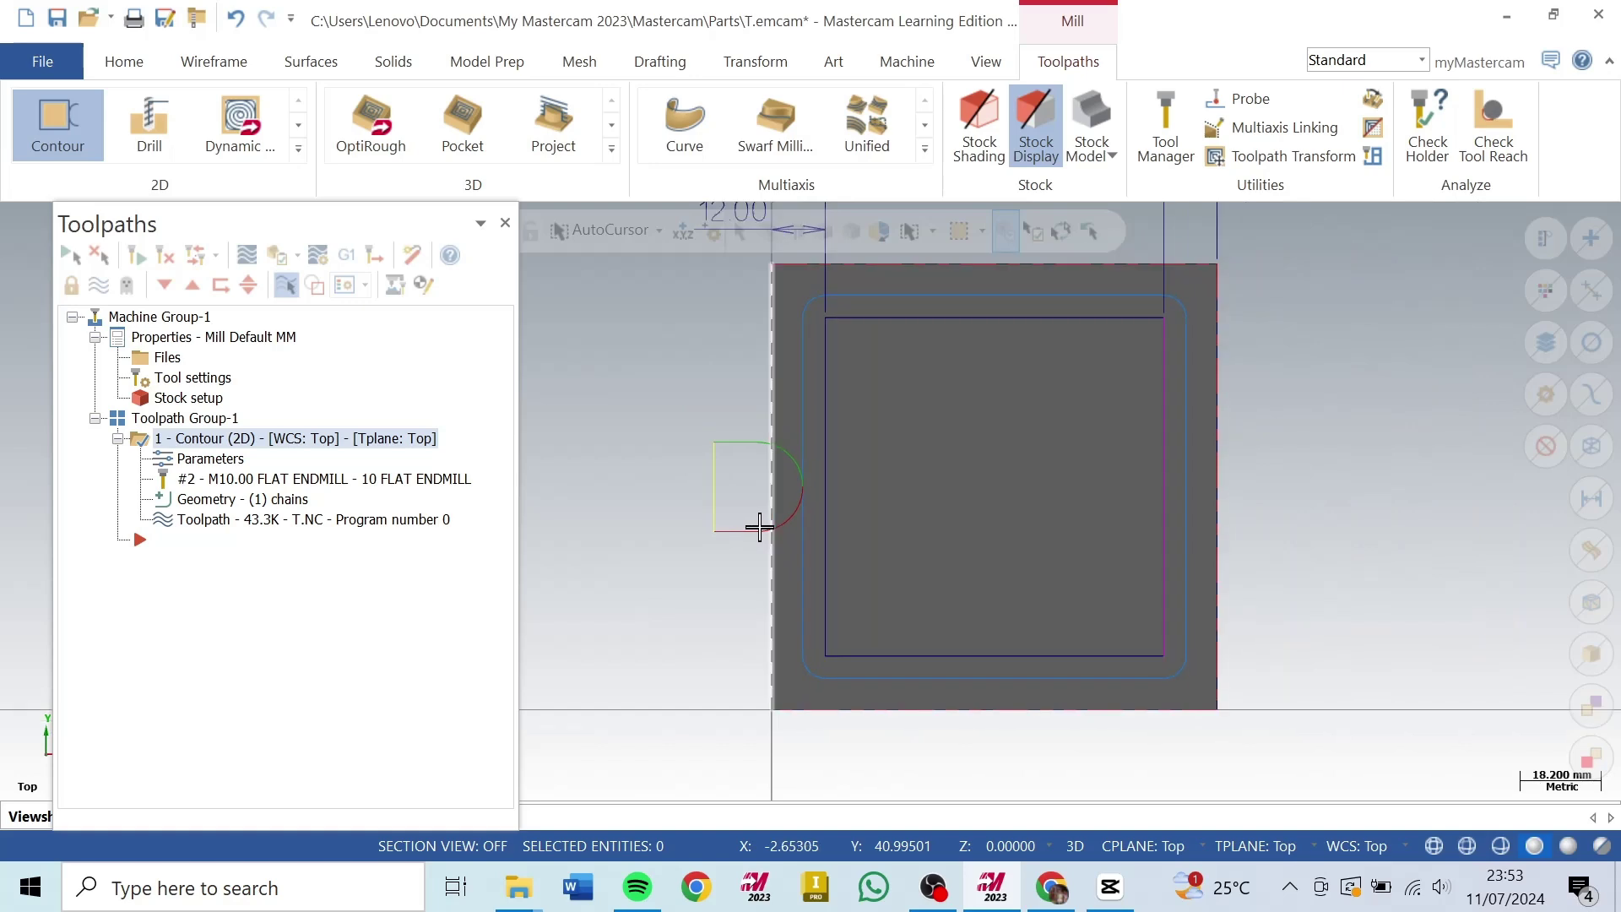
left_click(211, 459)
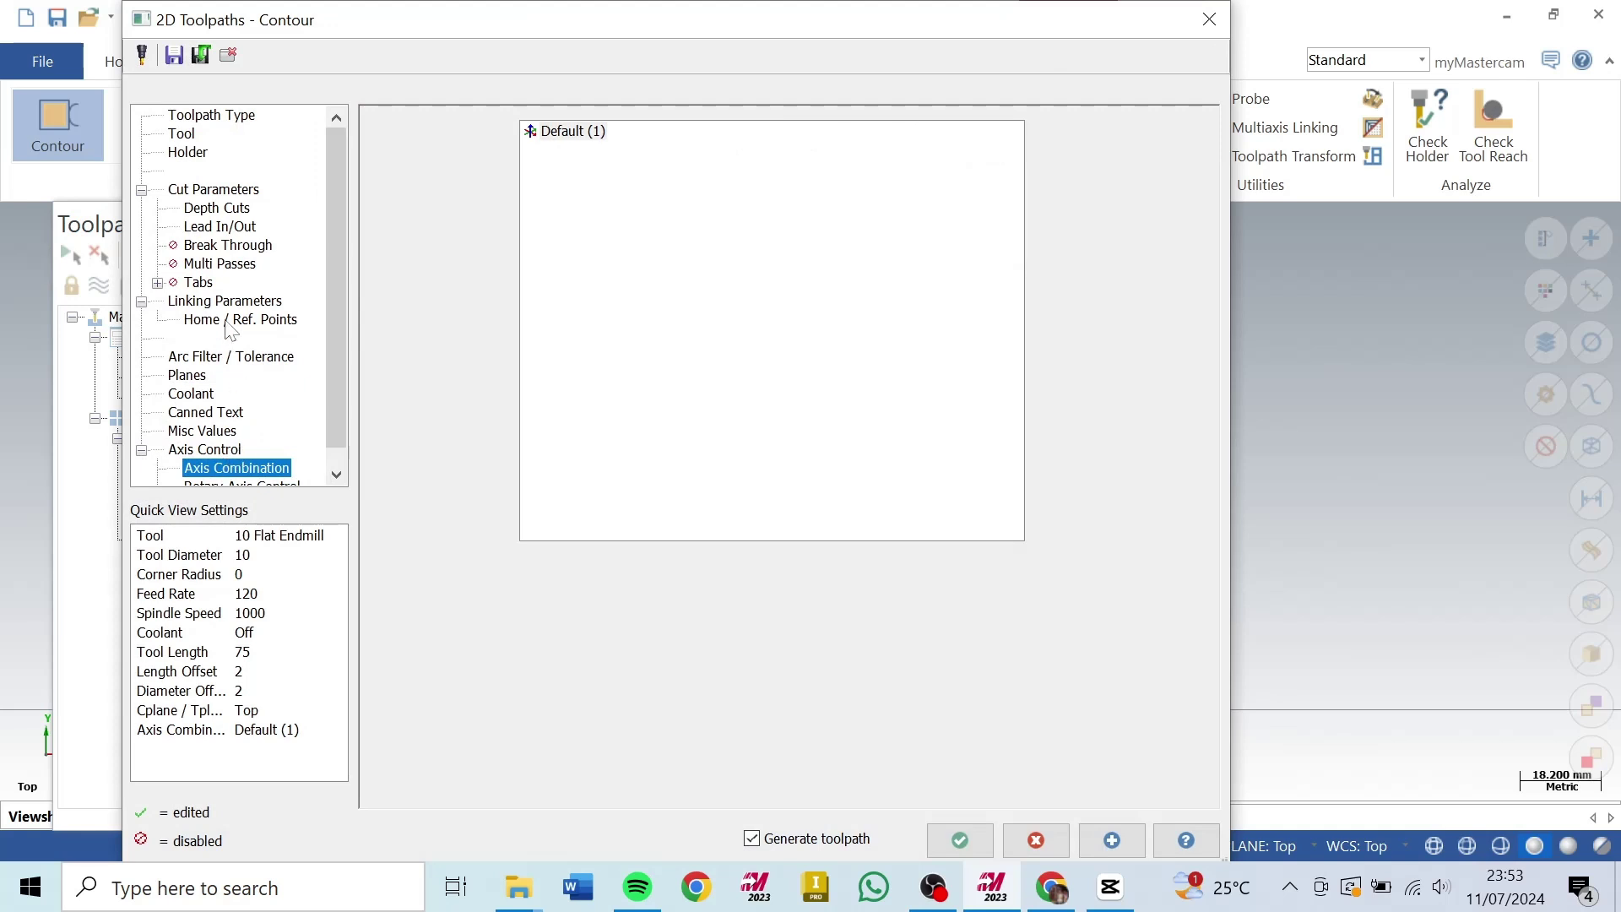
left_click(242, 267)
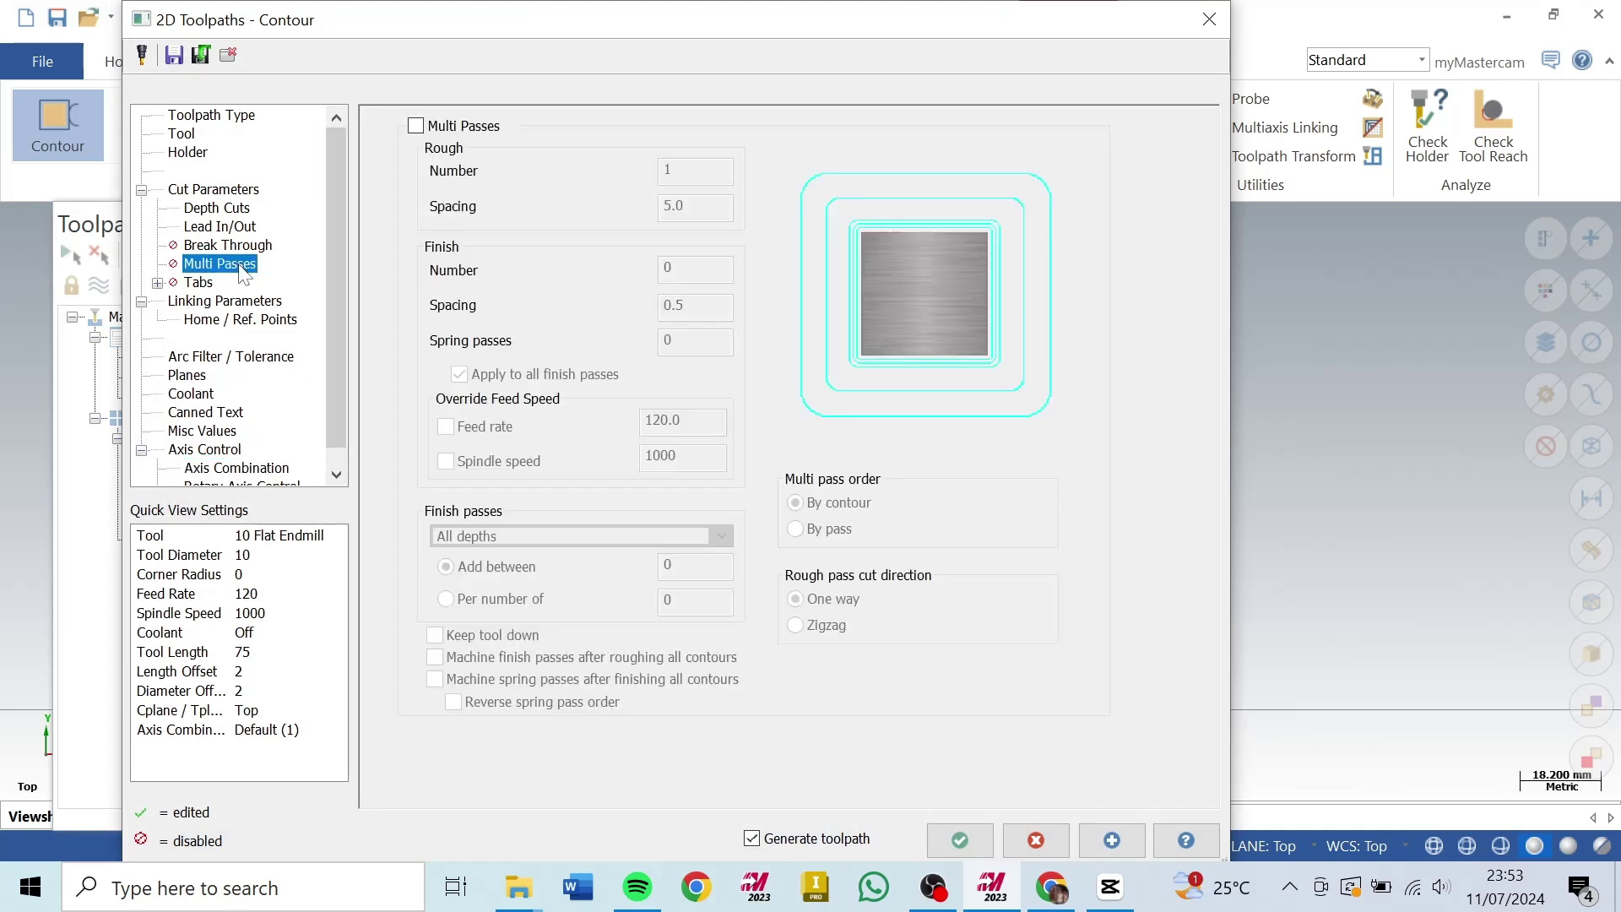
left_click(416, 126)
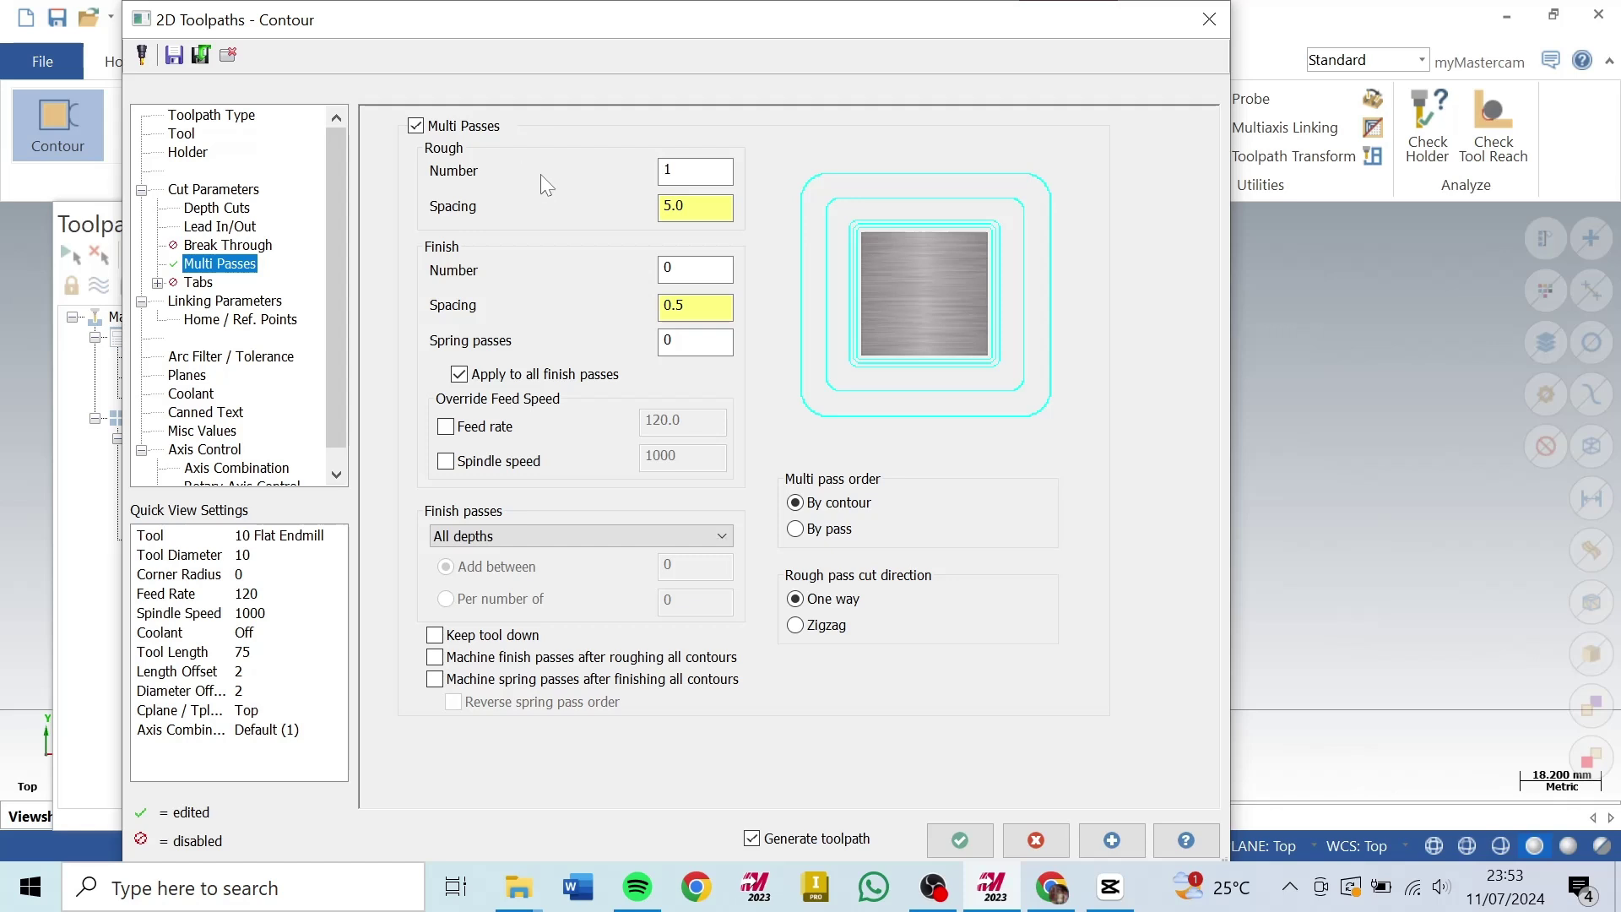
left_click(695, 171)
left_click(668, 170)
key("BackSpace")
type("2")
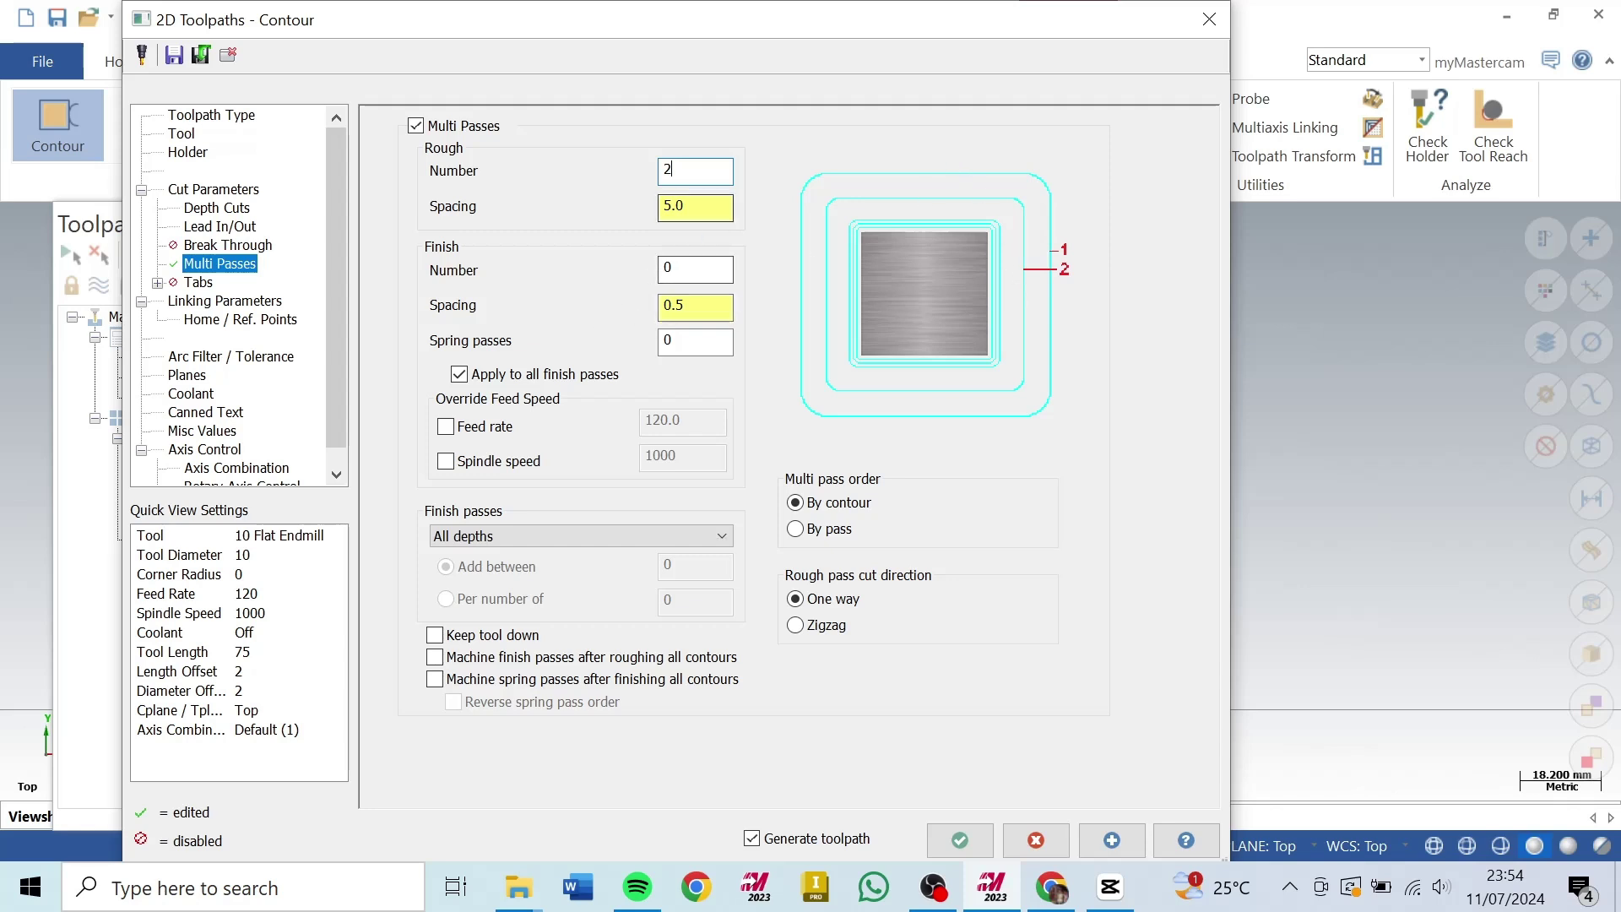
key("Tab")
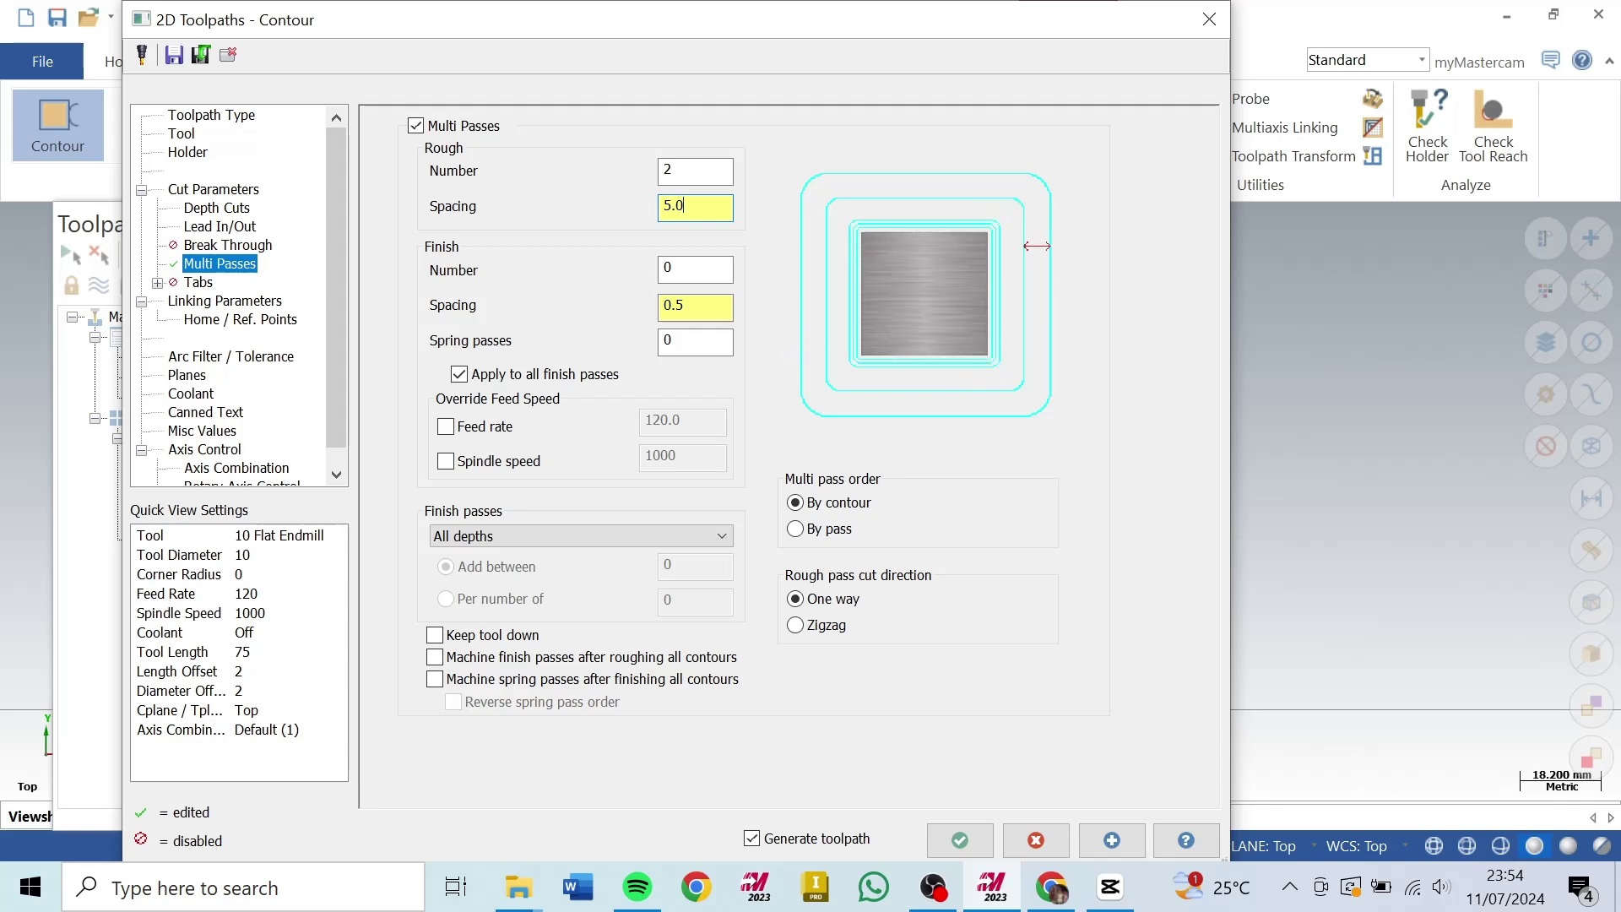
left_click_drag(701, 306, 657, 305)
type("0")
Step: Review the contour's cut, depth cut and linking parameters, and accept the settings to regenerate the toolpath
left_click(241, 190)
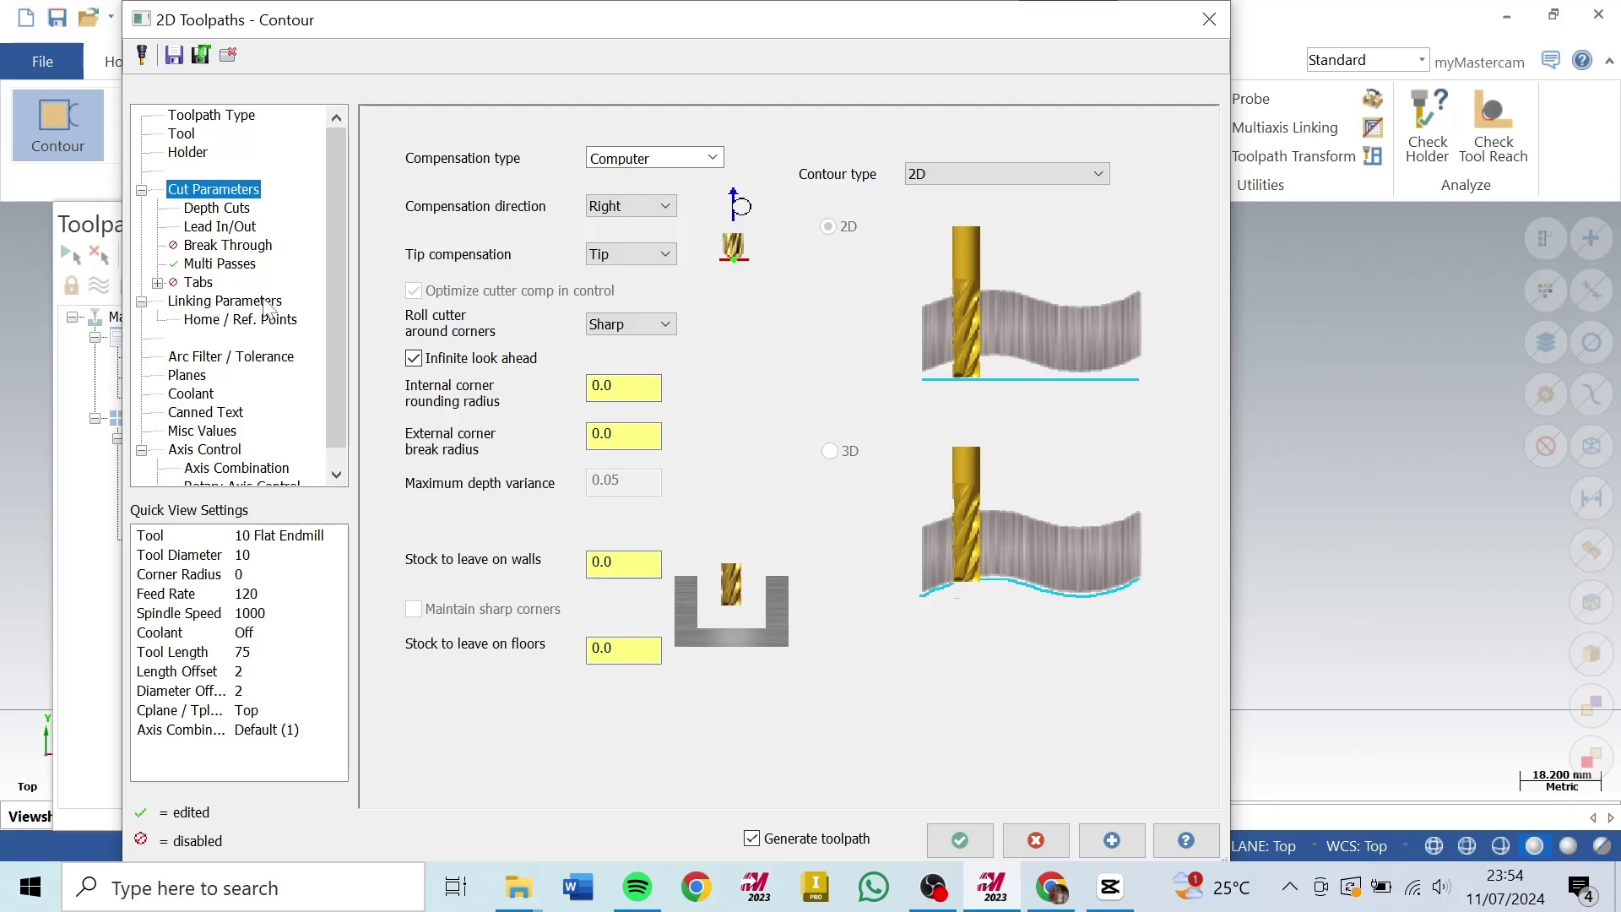
left_click(243, 213)
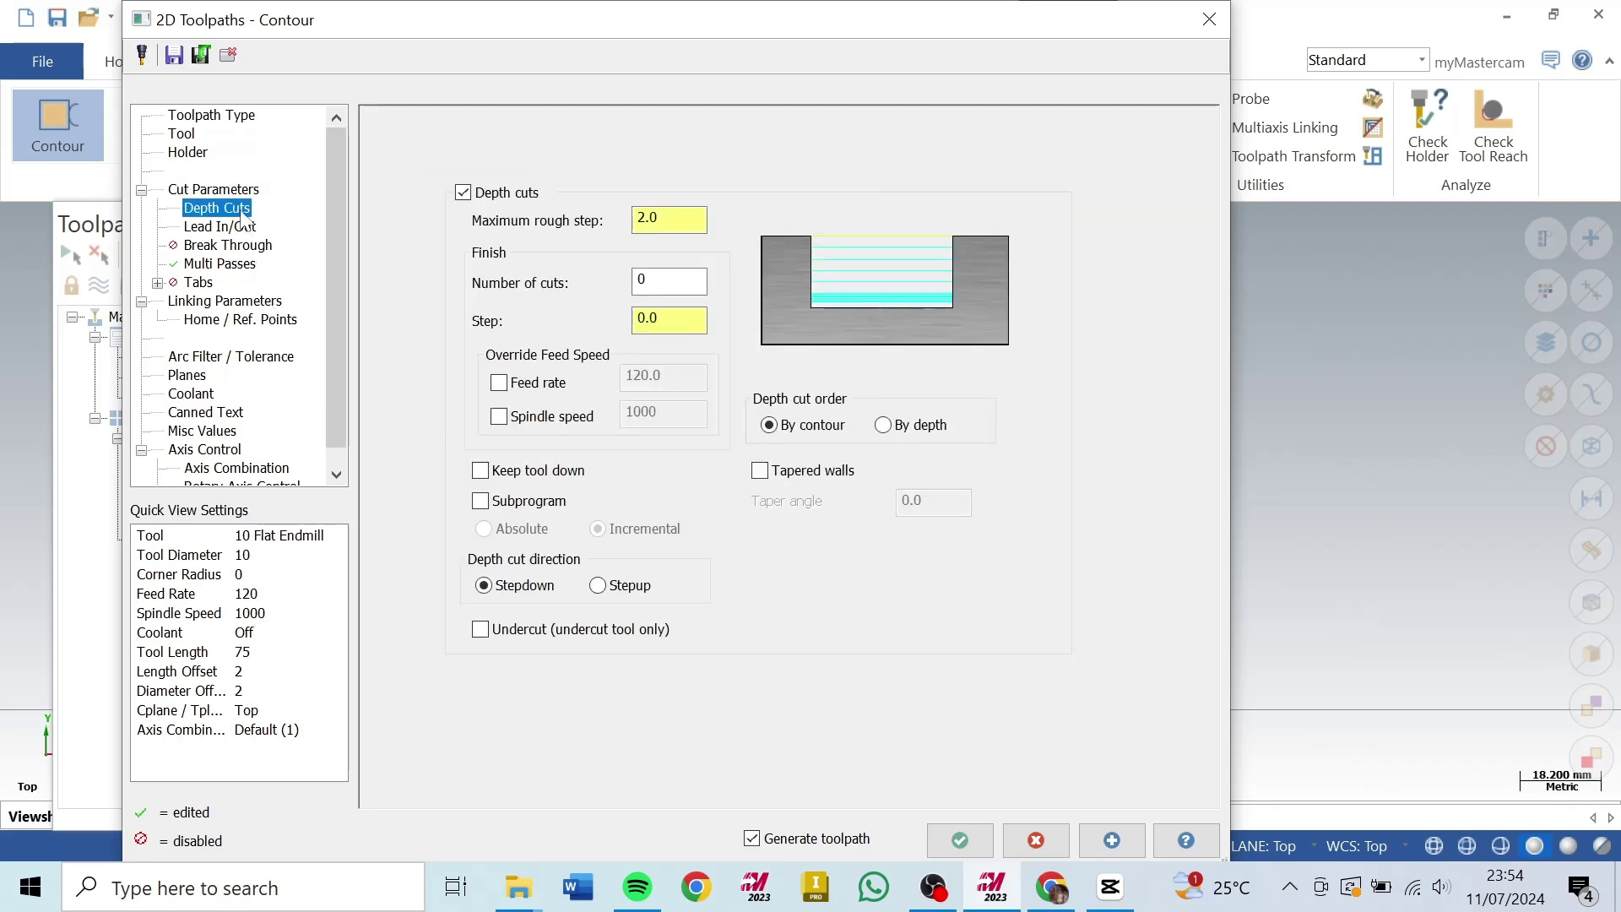
left_click(250, 304)
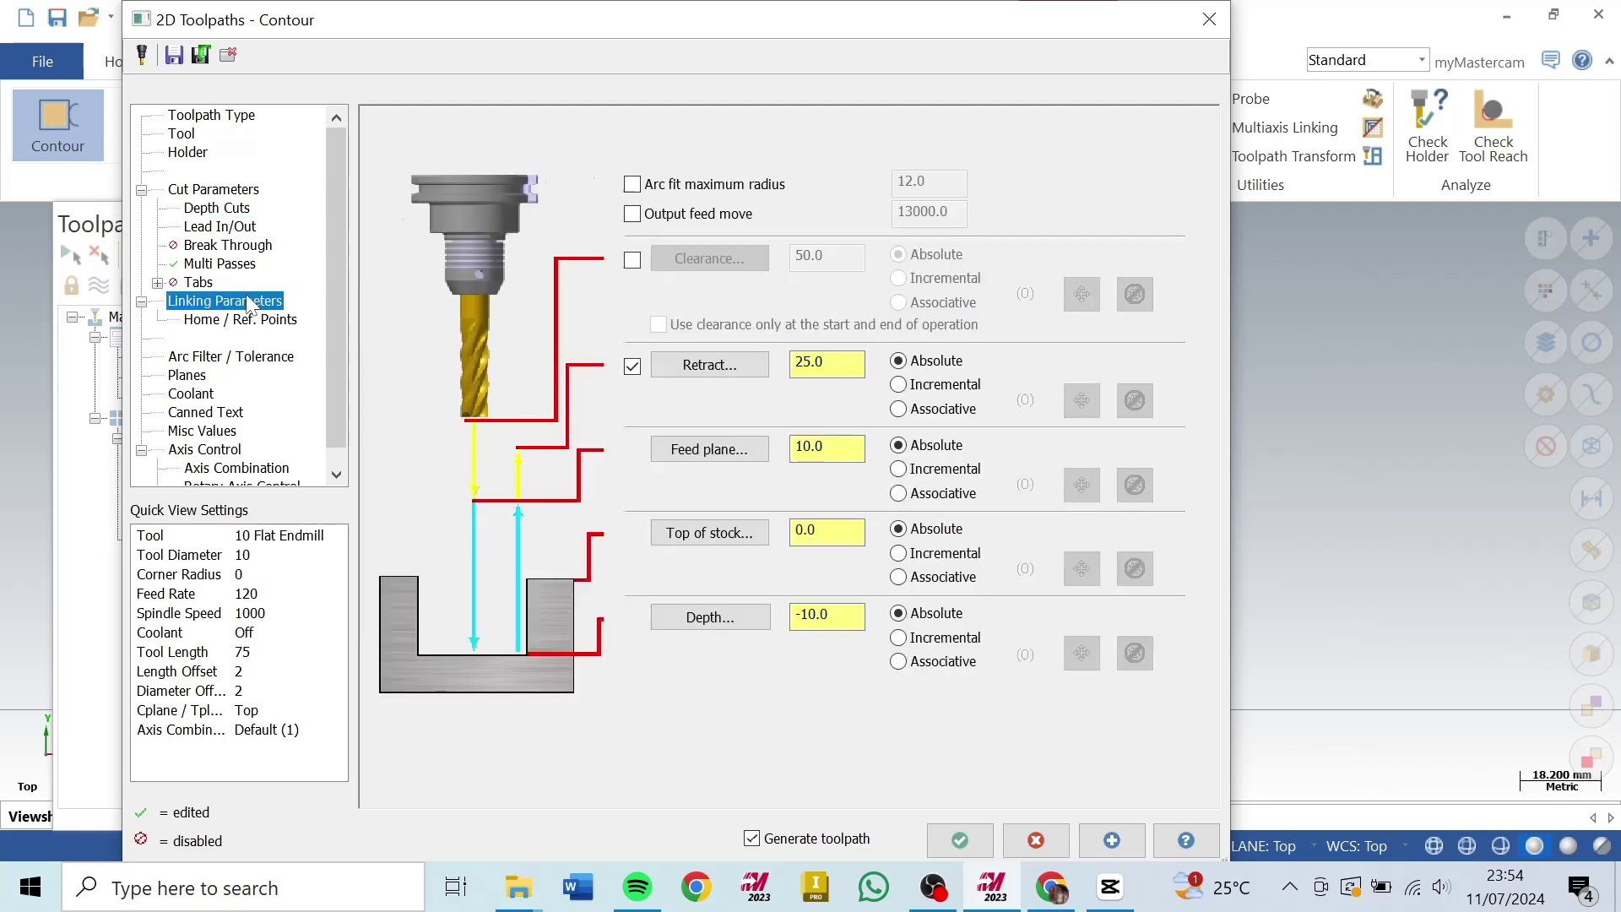
left_click(960, 839)
Step: Examine the two contour passes between the inner square and the block's outer edges, from above and at an angle
scroll(814, 336, "up", 1)
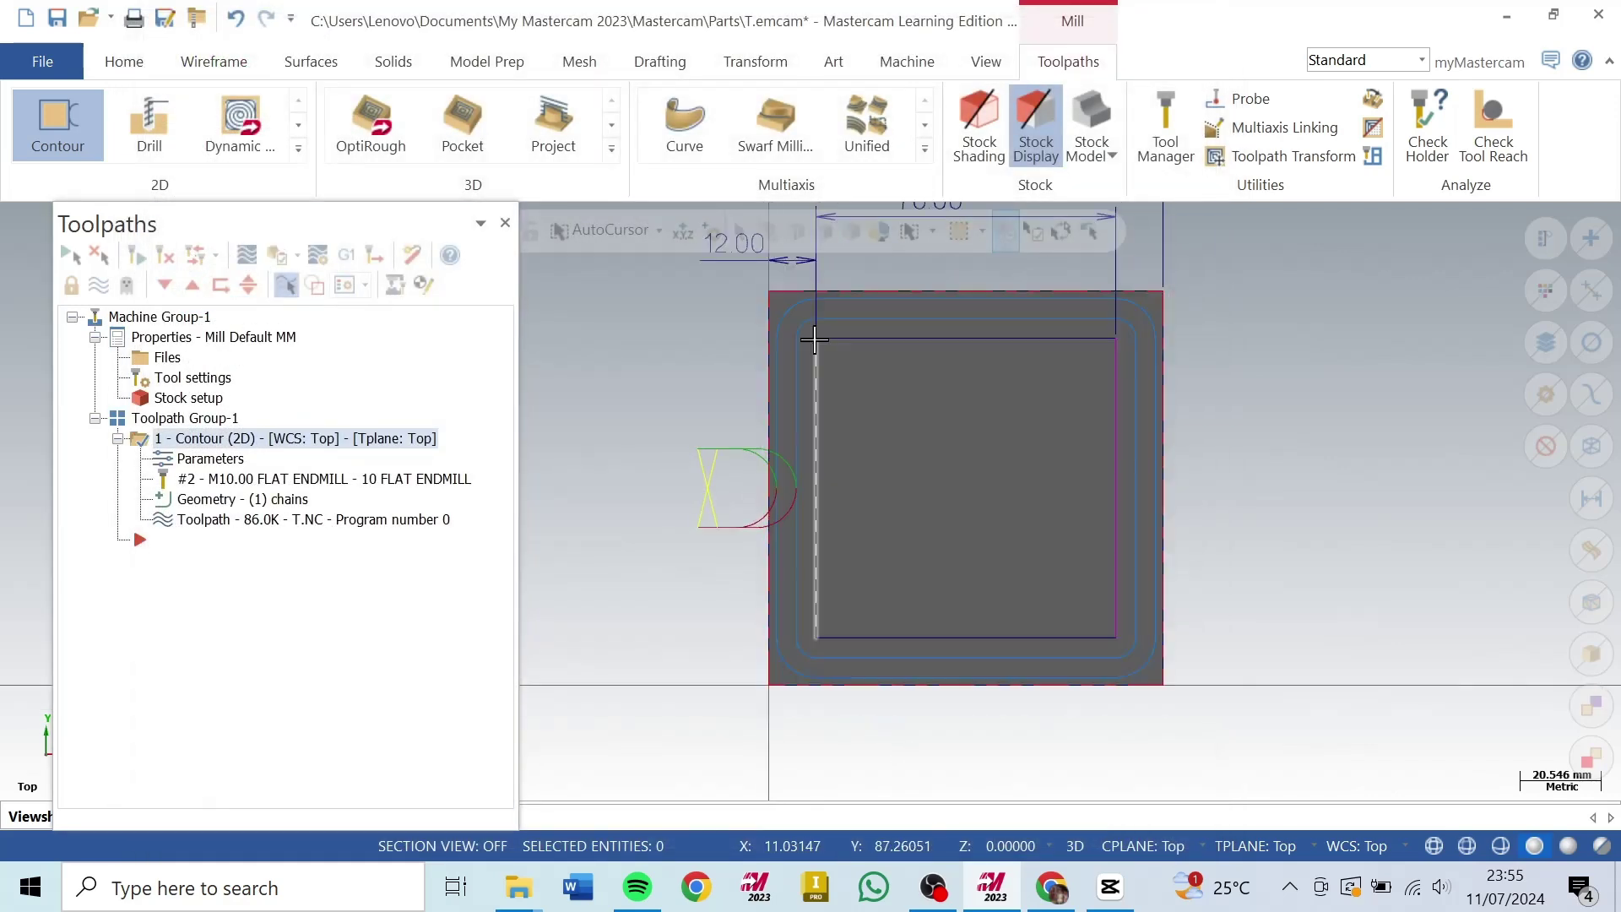
scroll(844, 291, "up", 1)
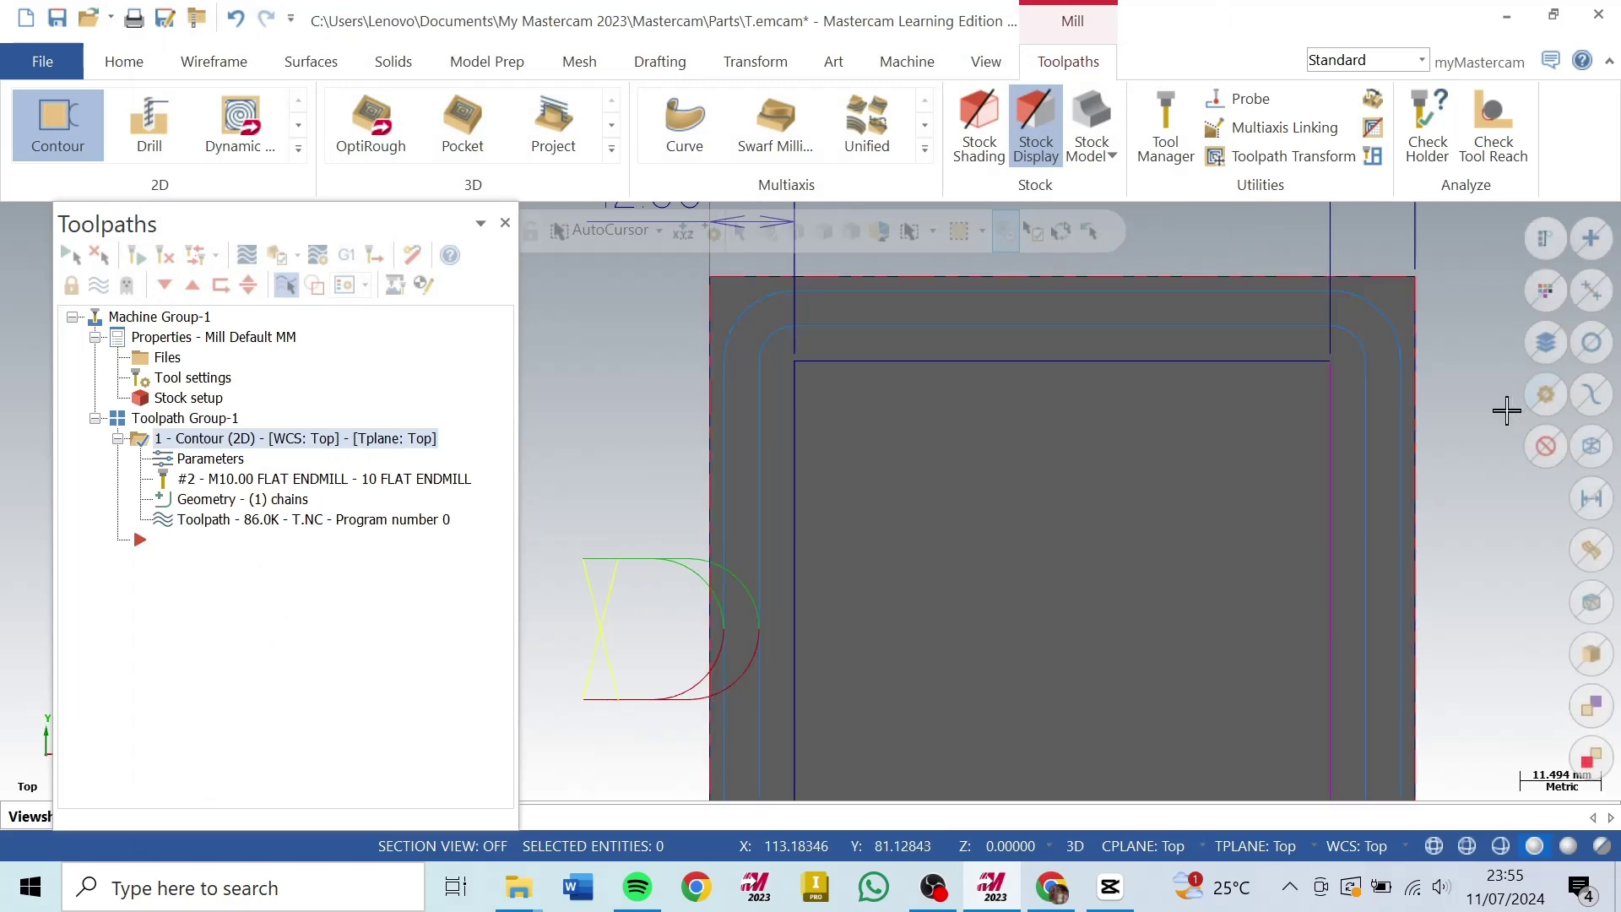
scroll(854, 326, "down", 1)
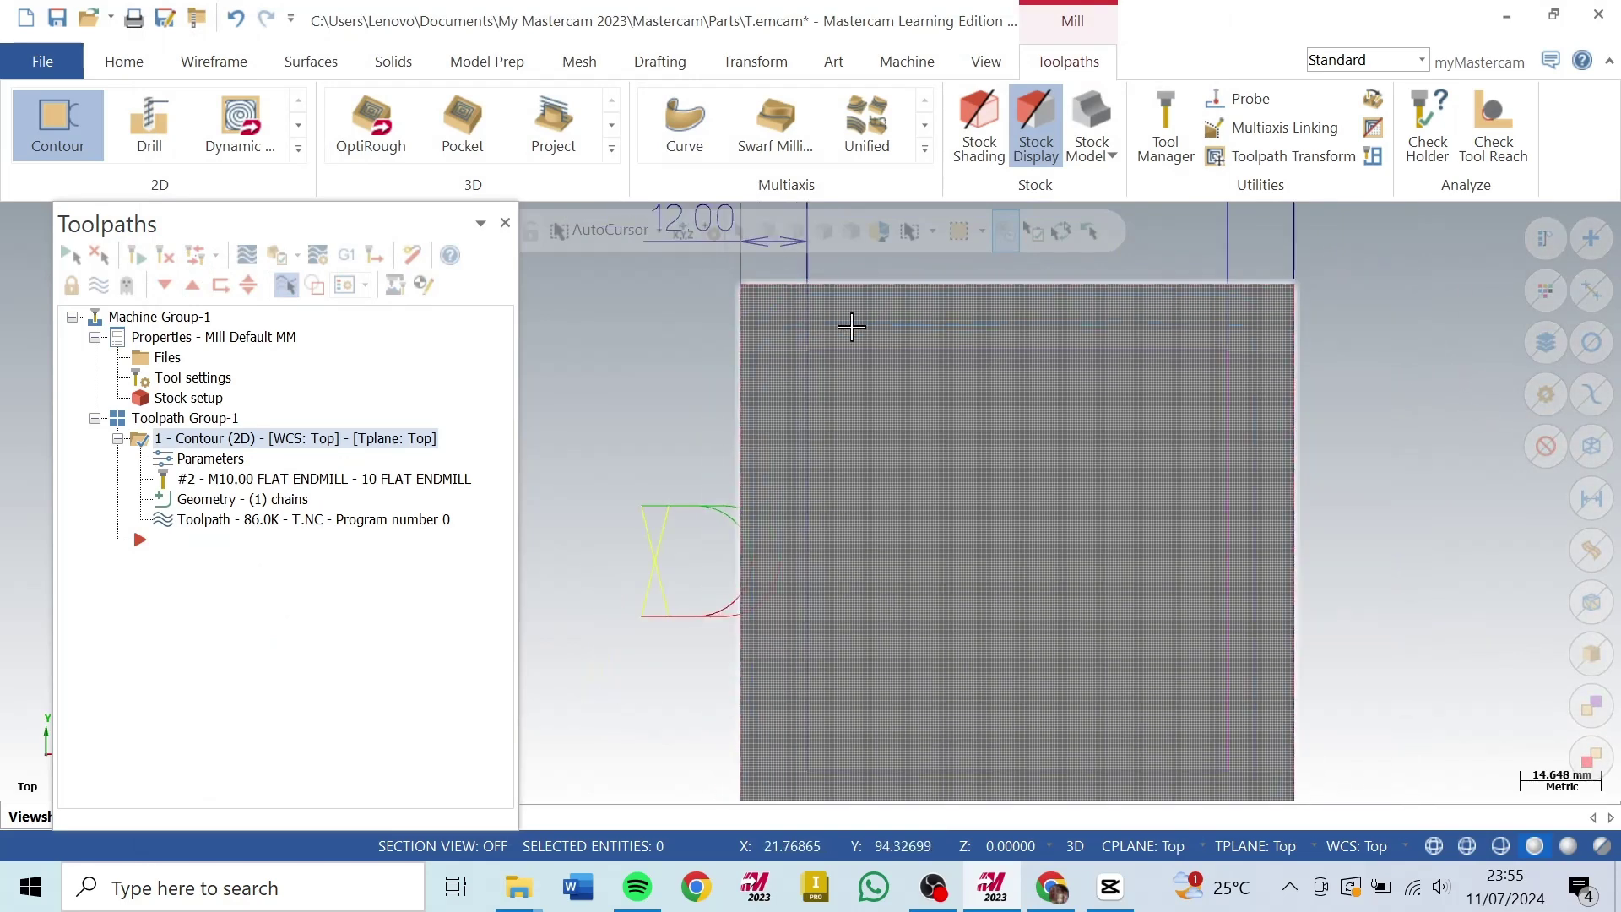
scroll(620, 371, "up", 1)
scroll(800, 377, "up", 1)
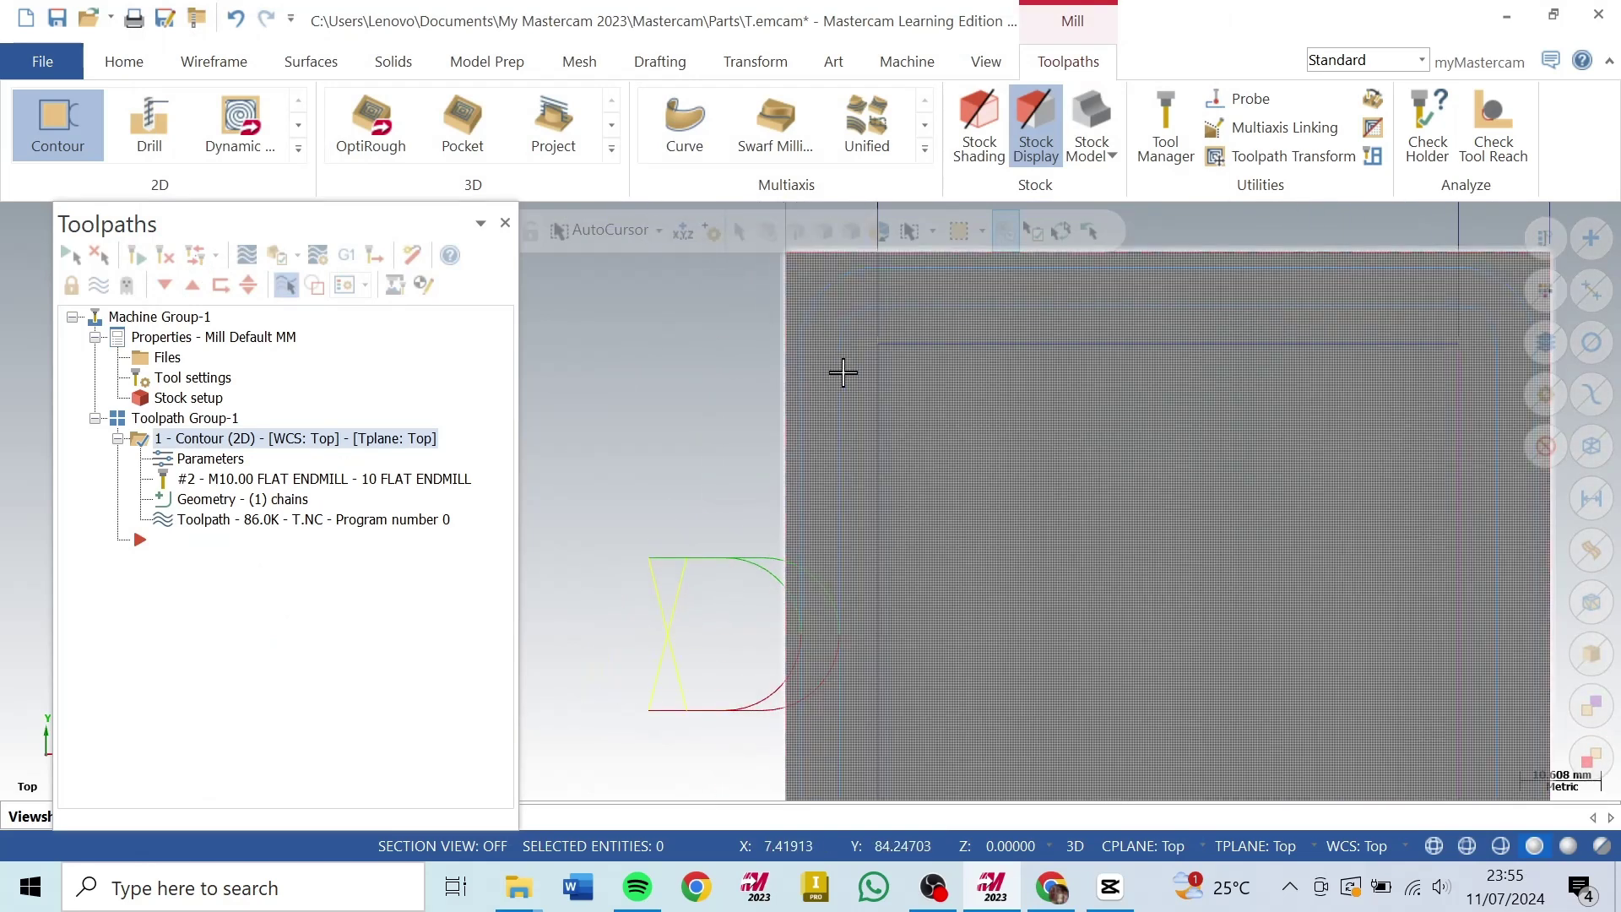
scroll(900, 420, "up", 1)
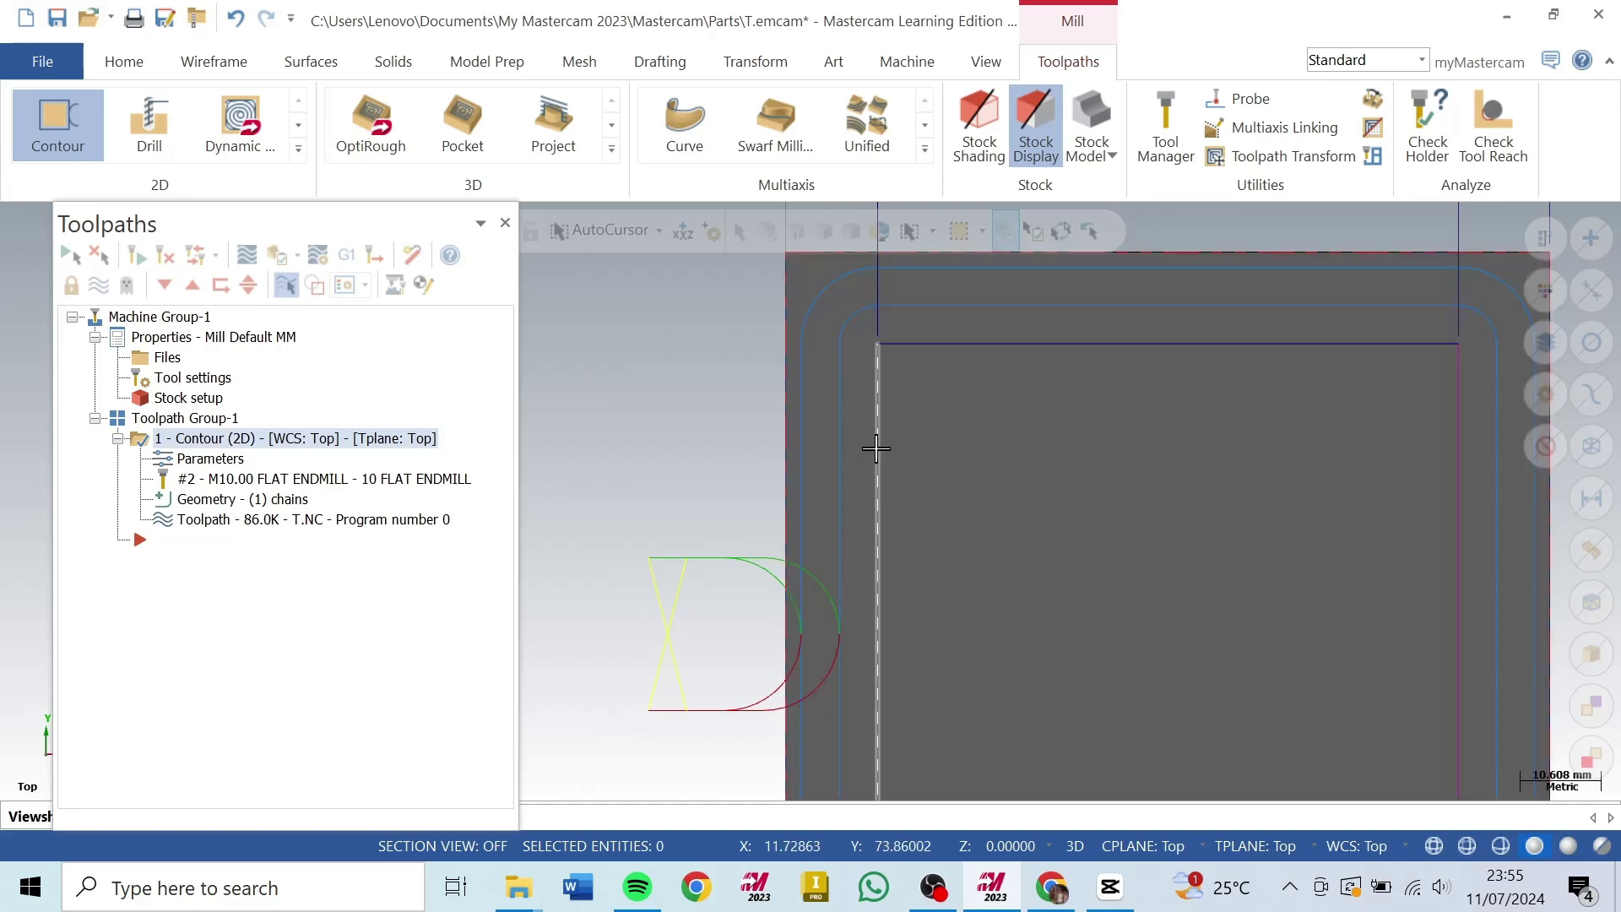
scroll(869, 372, "up", 1)
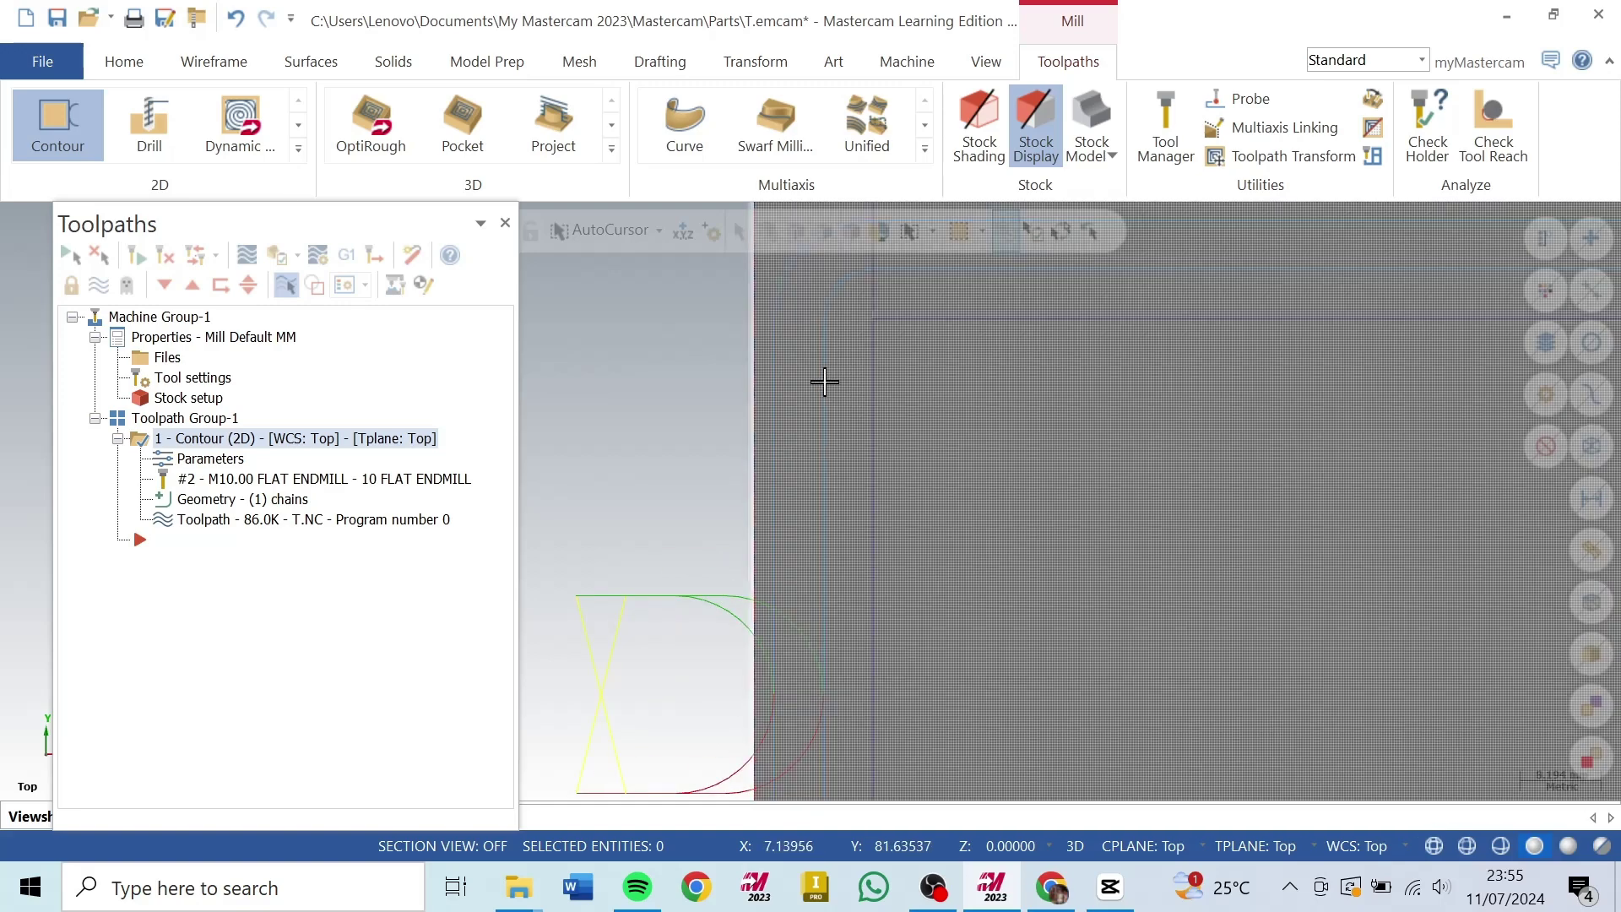
scroll(676, 375, "down", 6)
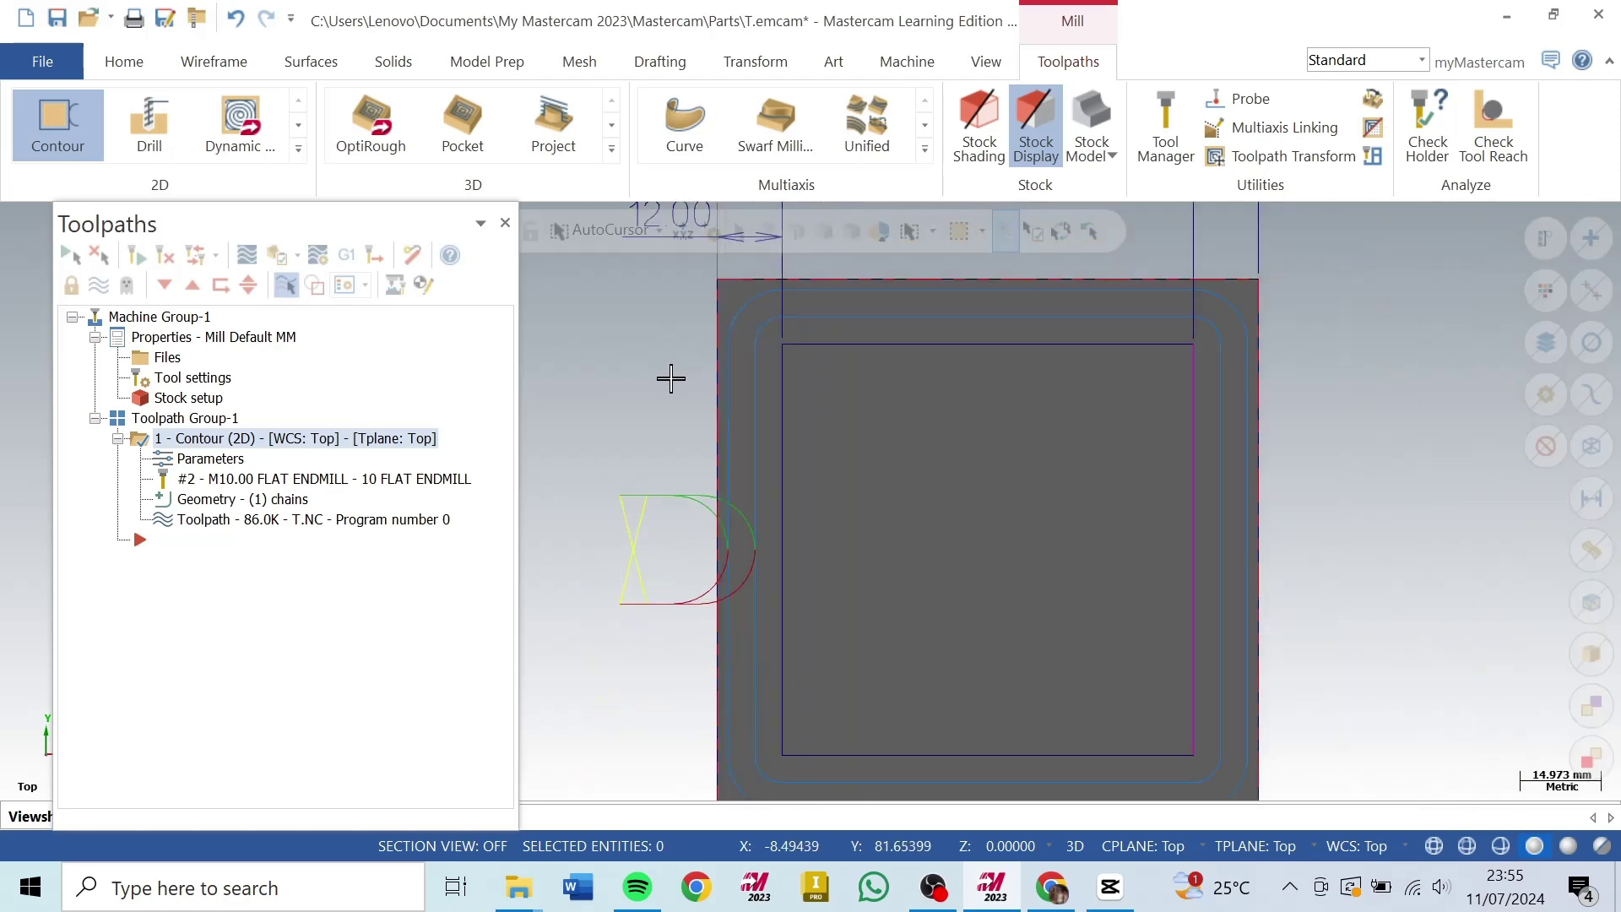
middle_click_drag(758, 406, 735, 372)
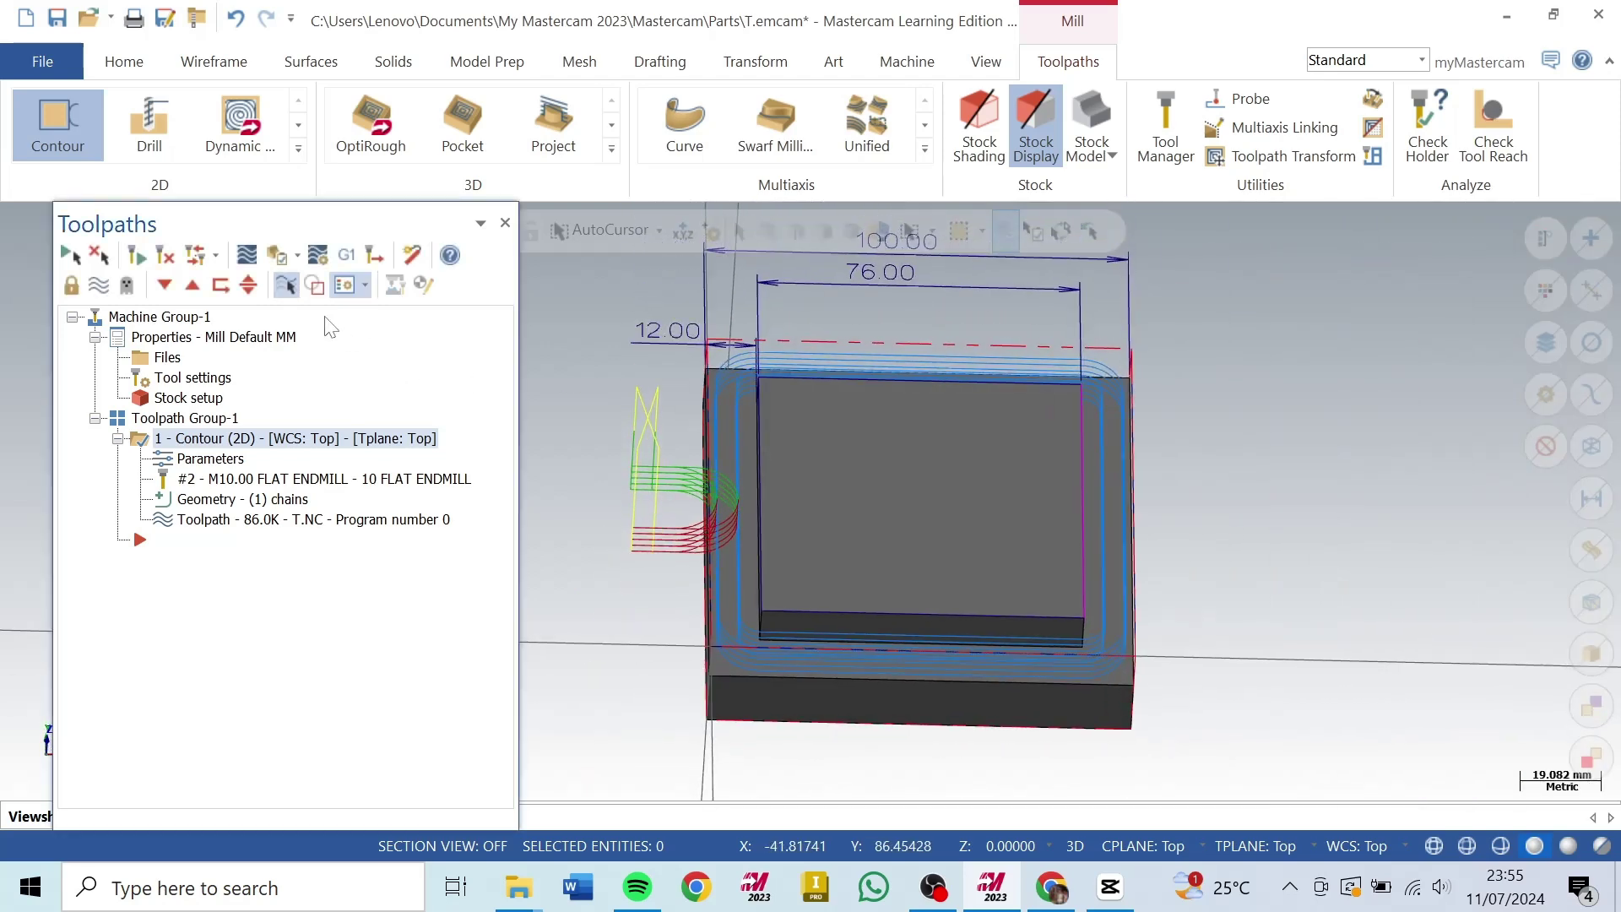
Step: Verify the multi-pass contour operation in the simulator by playing its material removal
left_click(276, 255)
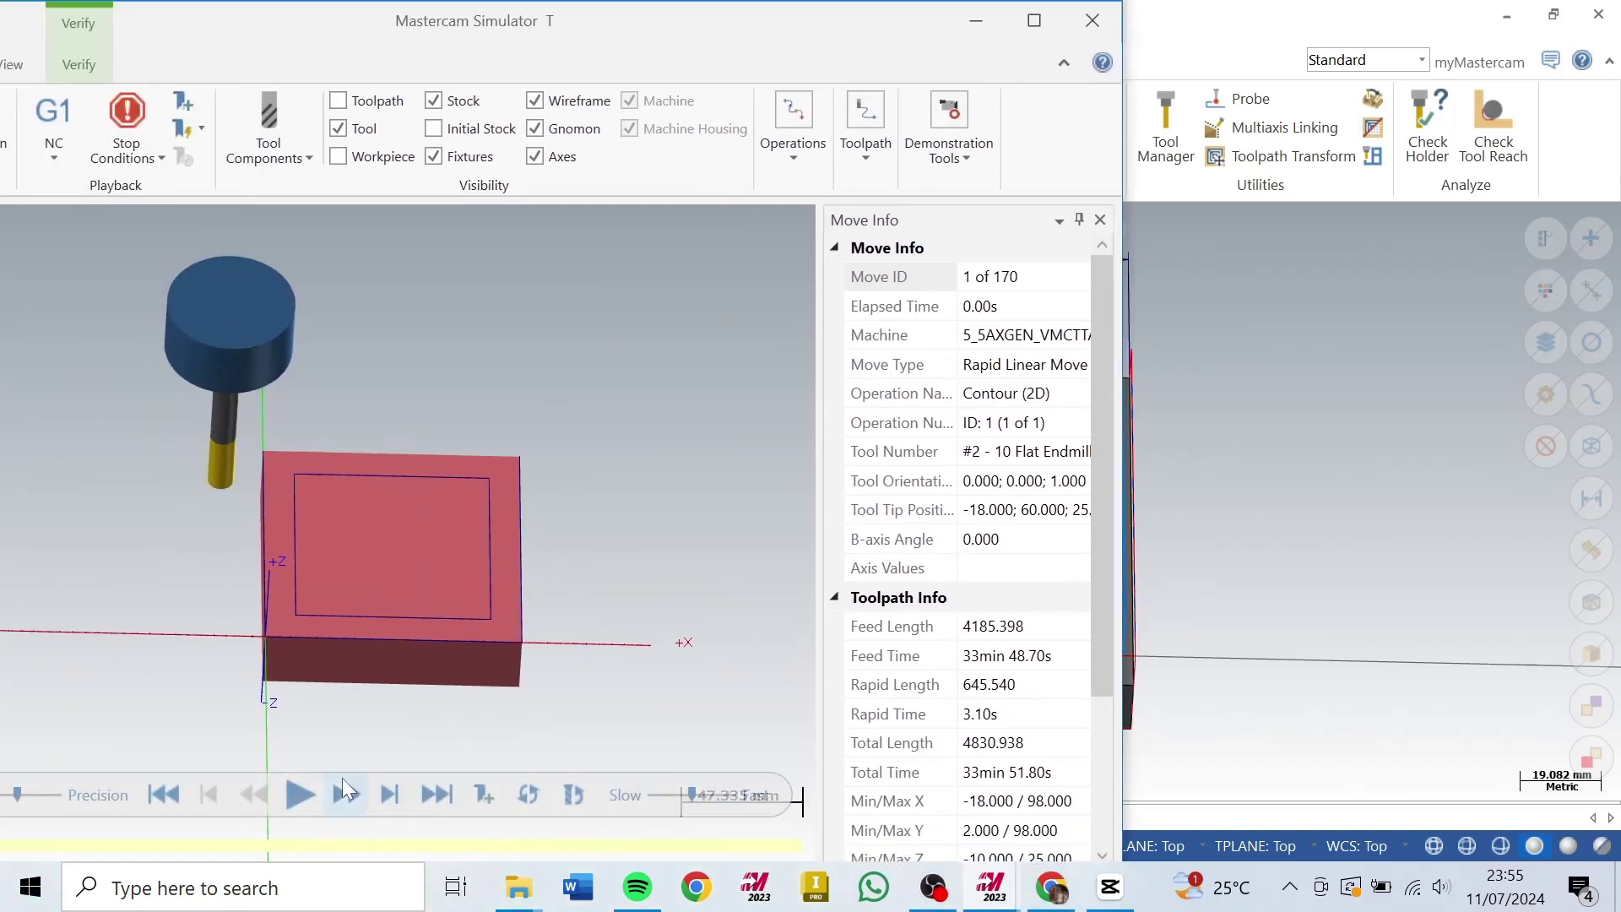
left_click(302, 790)
scroll(257, 615, "up", 3)
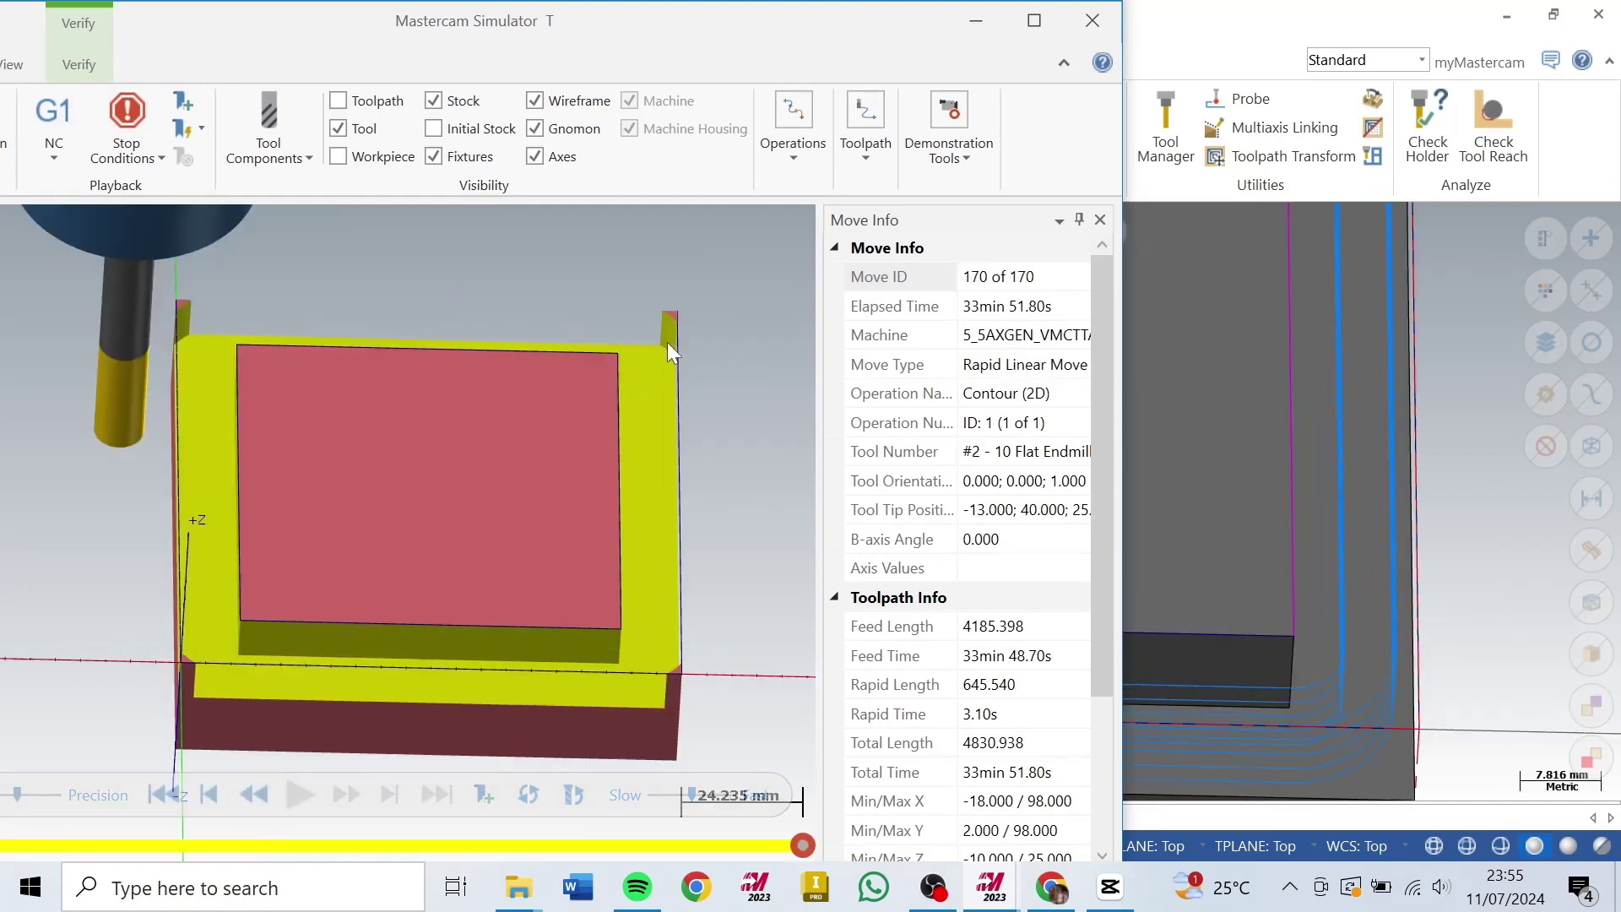
Step: Inspect the block's outer corners for leftover material in the simulated part, and close the simulator
scroll(667, 342, "up", 2)
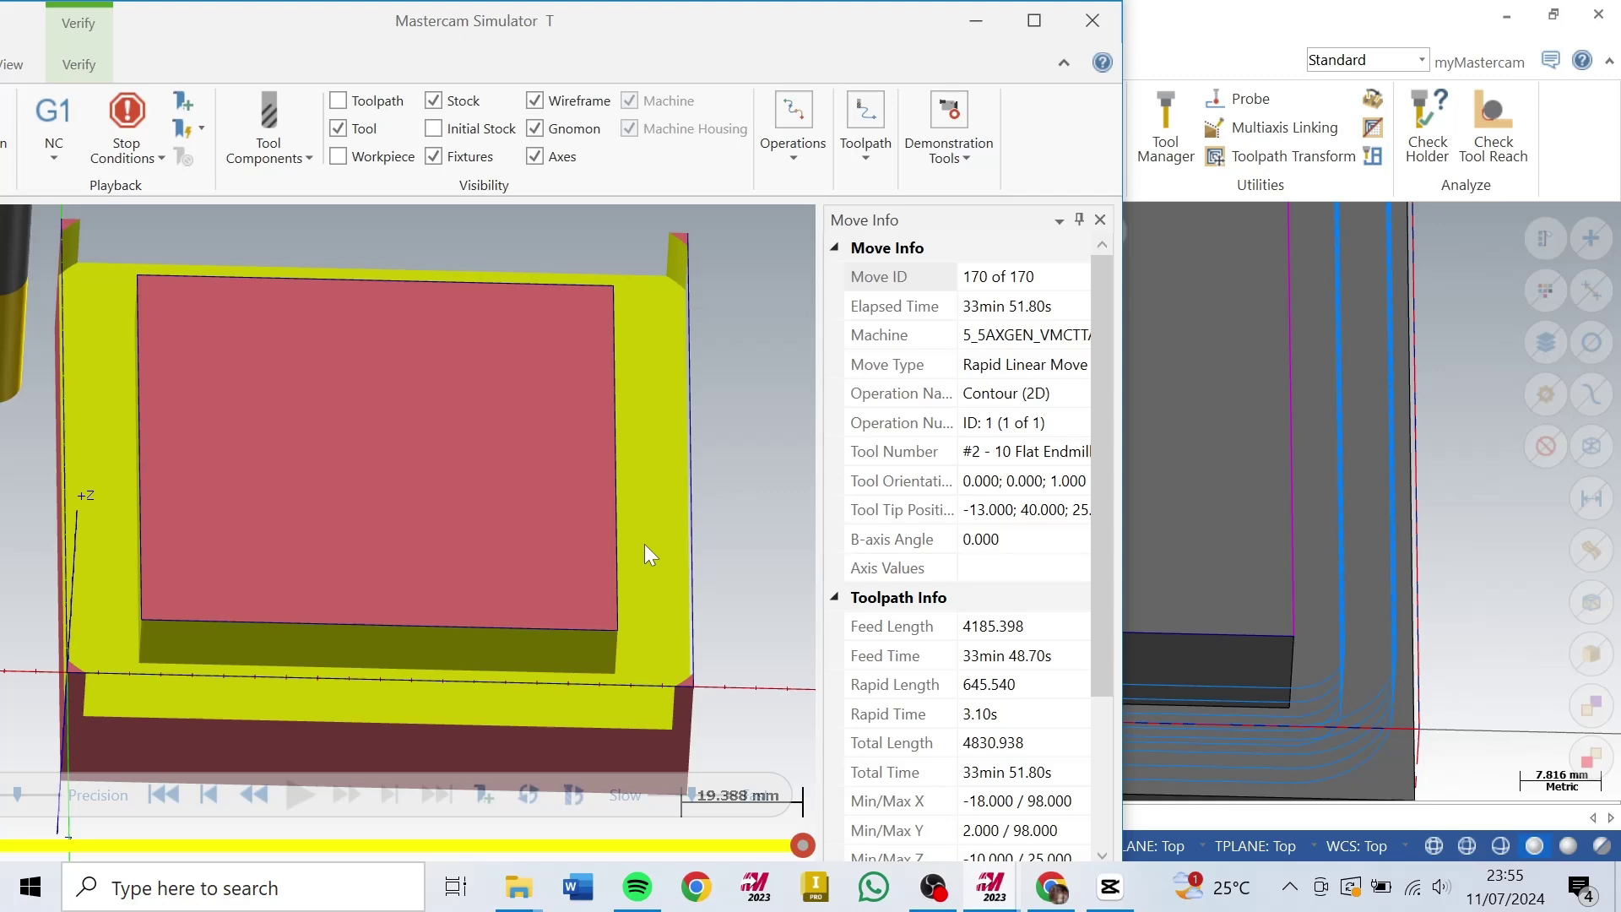
scroll(645, 548, "down", 1)
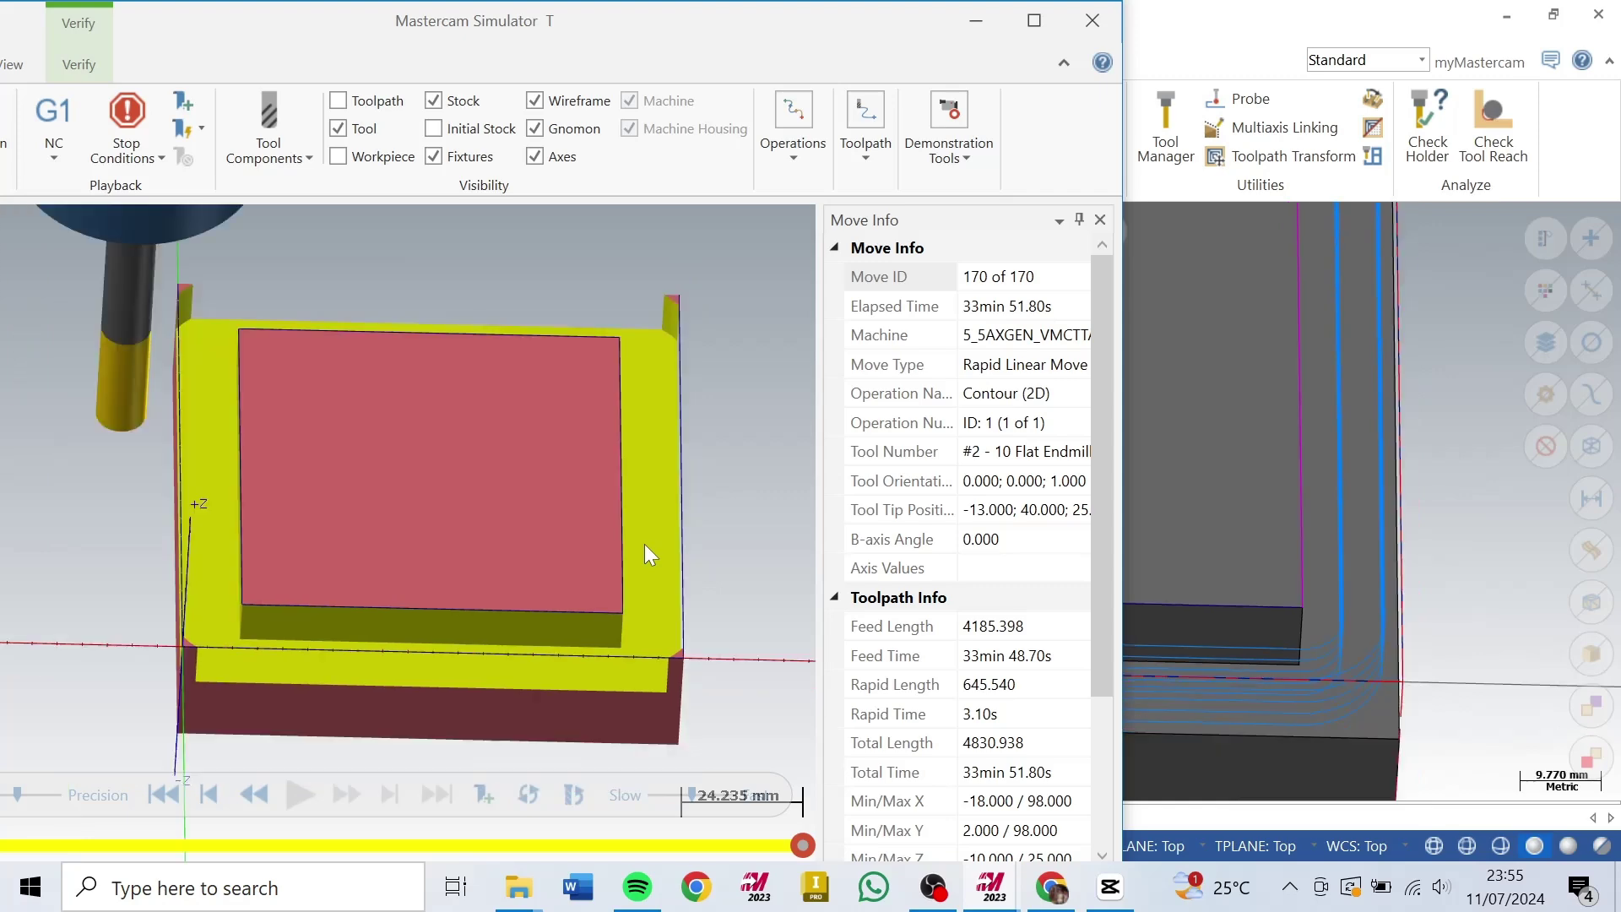
middle_click_drag(711, 526, 688, 554)
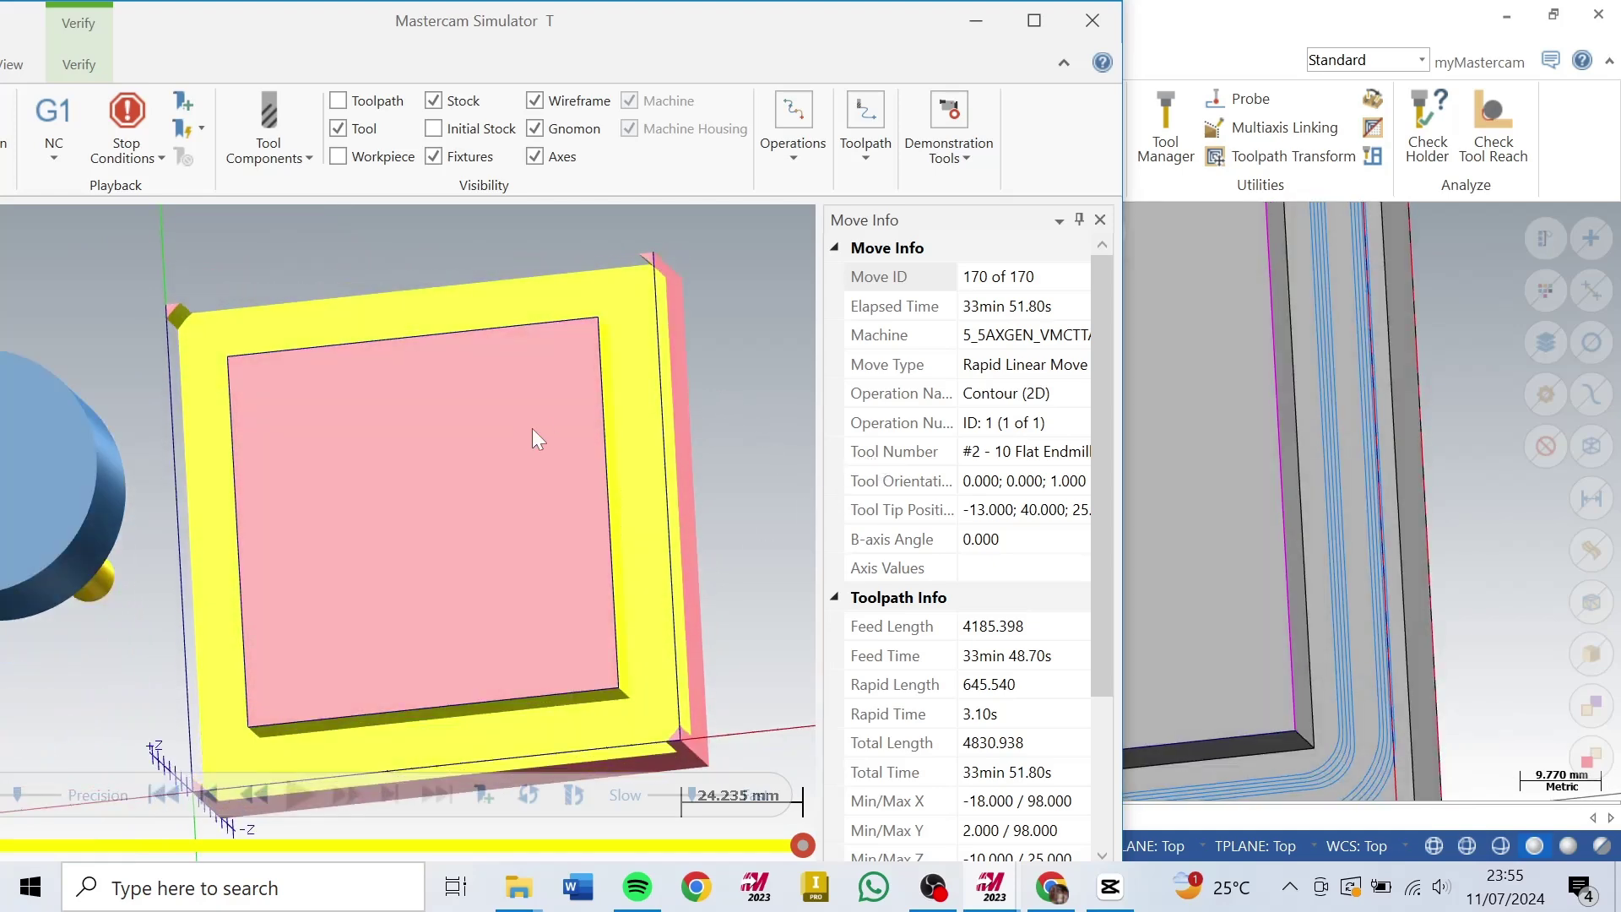
middle_click_drag(534, 432, 633, 268)
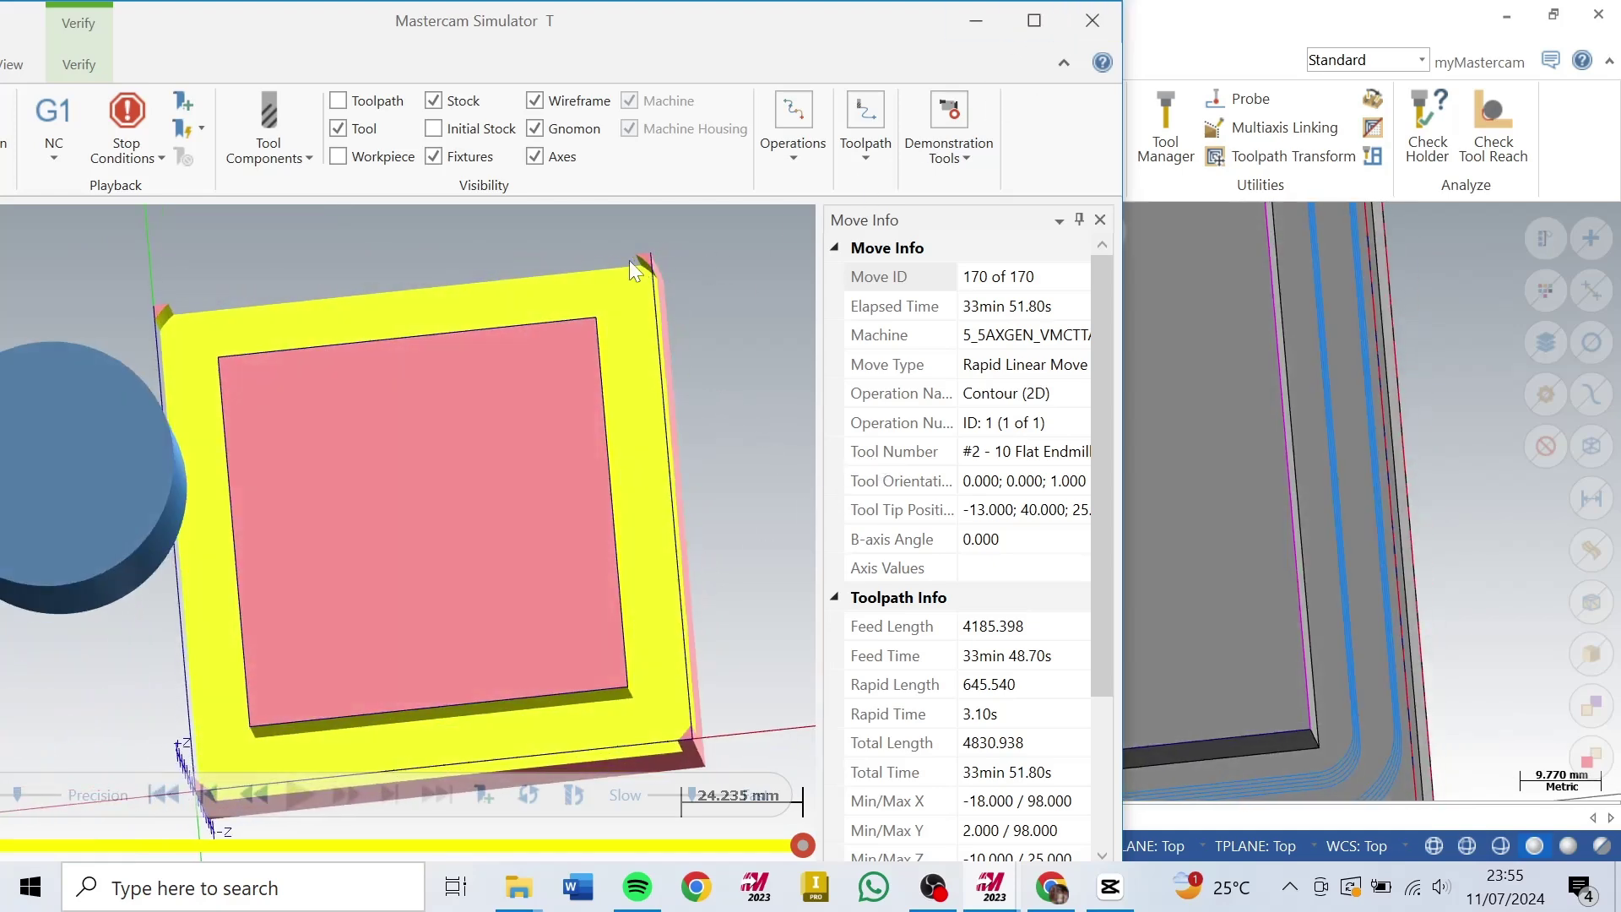
scroll(636, 257, "up", 3)
mouse_move(680, 276)
middle_mouse_down()
mouse_move(687, 262)
mouse_move(698, 287)
mouse_move(662, 277)
mouse_move(686, 268)
middle_mouse_up()
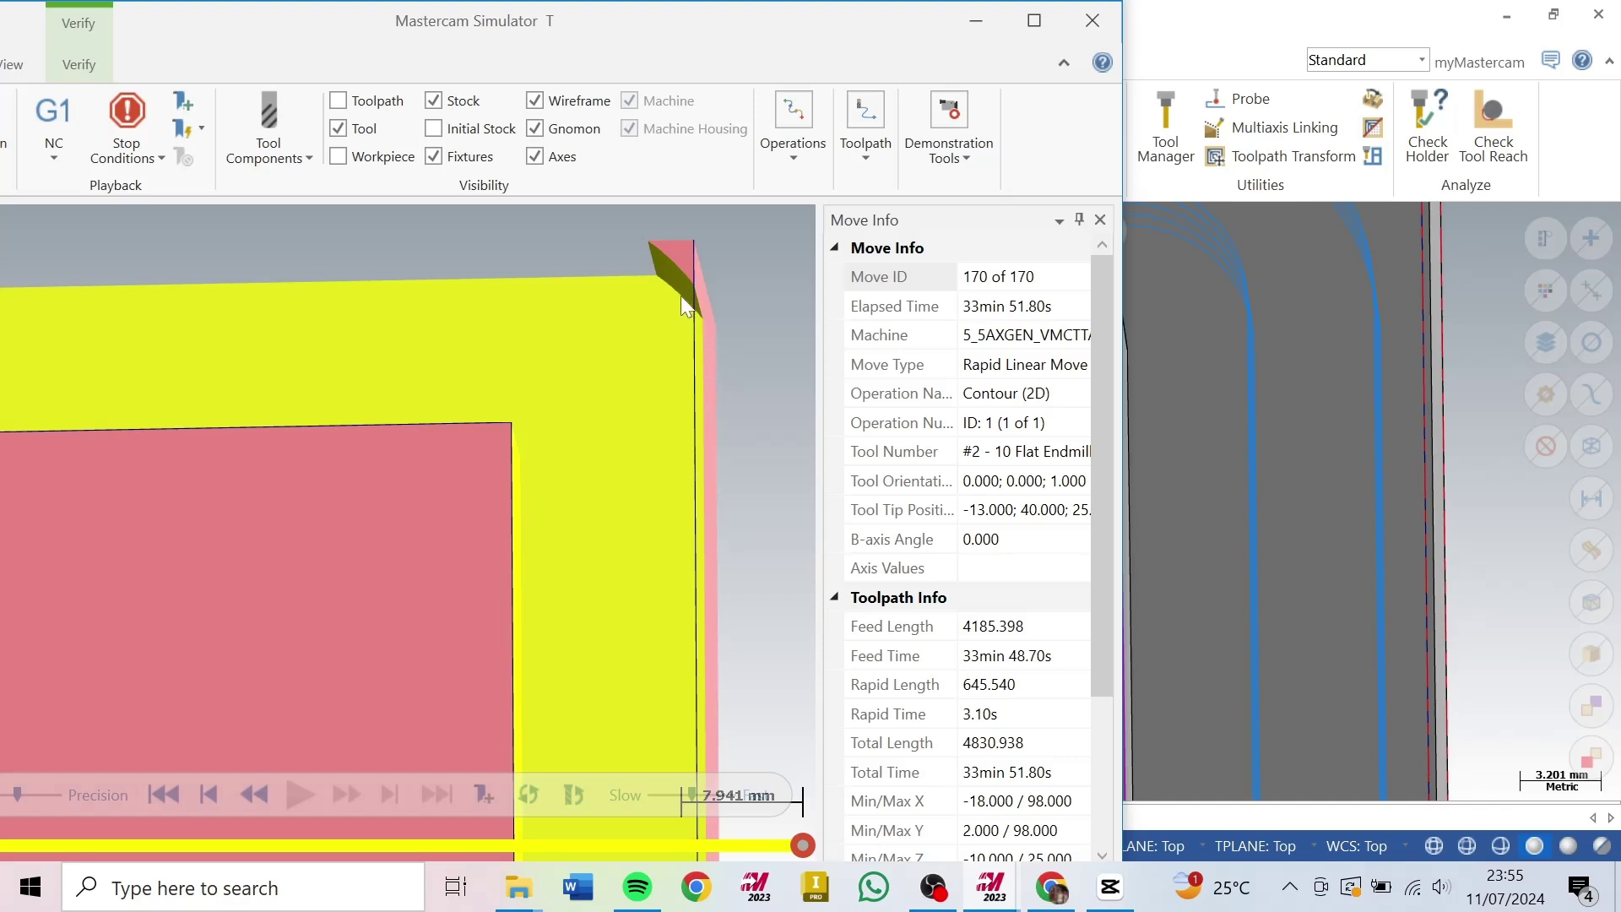
scroll(636, 397, "down", 1)
middle_click_drag(588, 501, 671, 372)
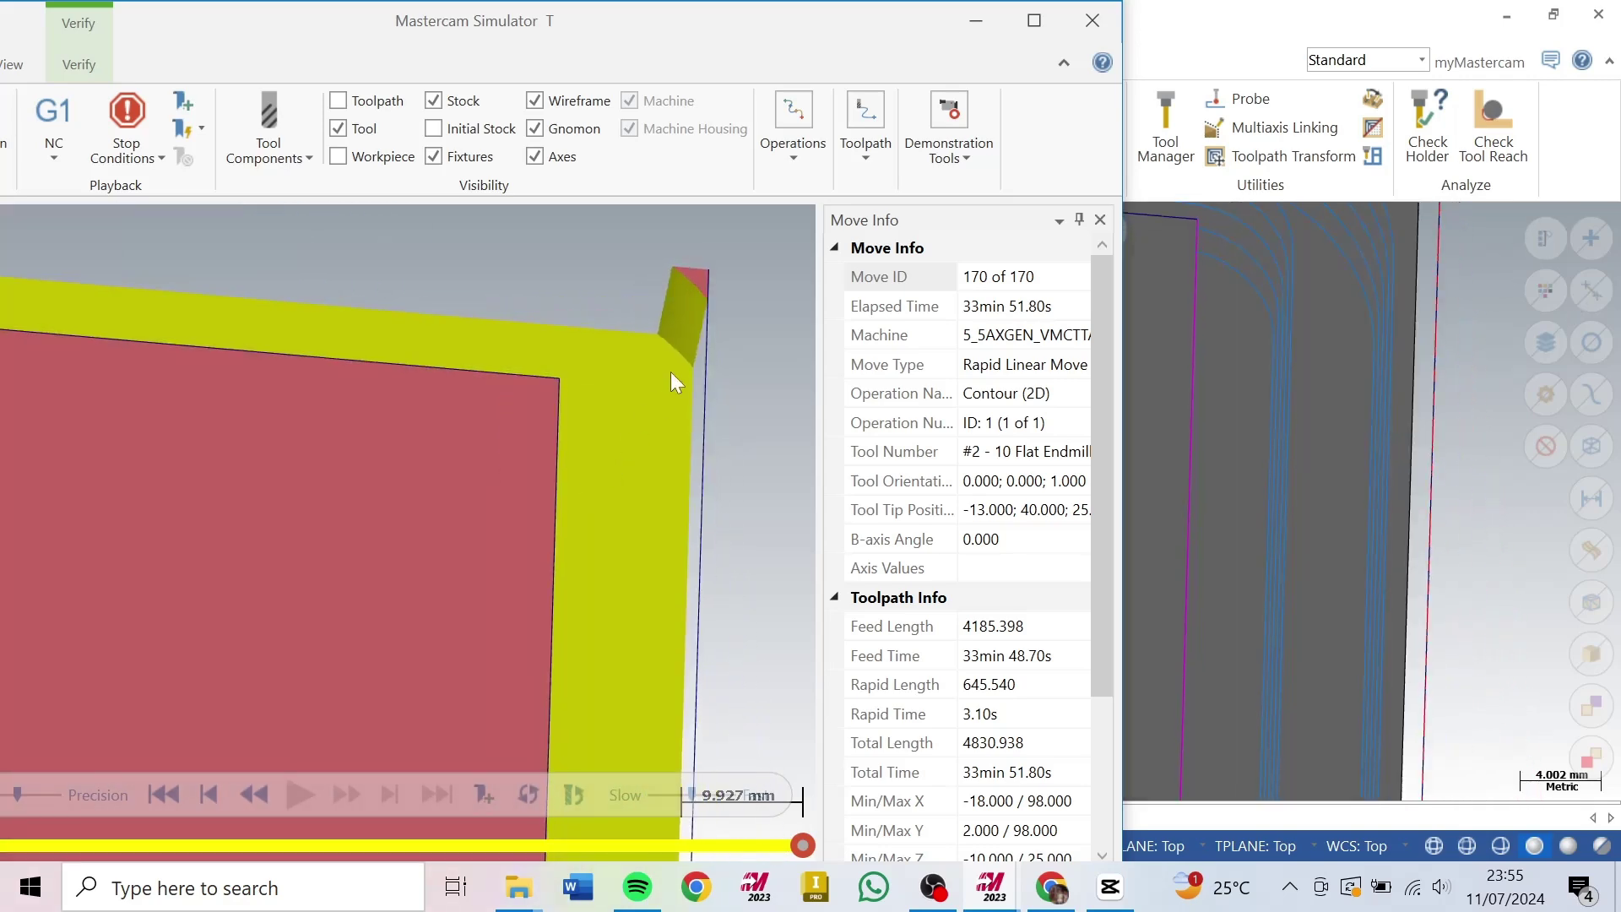
left_click(1093, 20)
Step: Set the rough pass spacing of the contour's multi passes to 8 mm and regenerate the toolpath
double_click(221, 460)
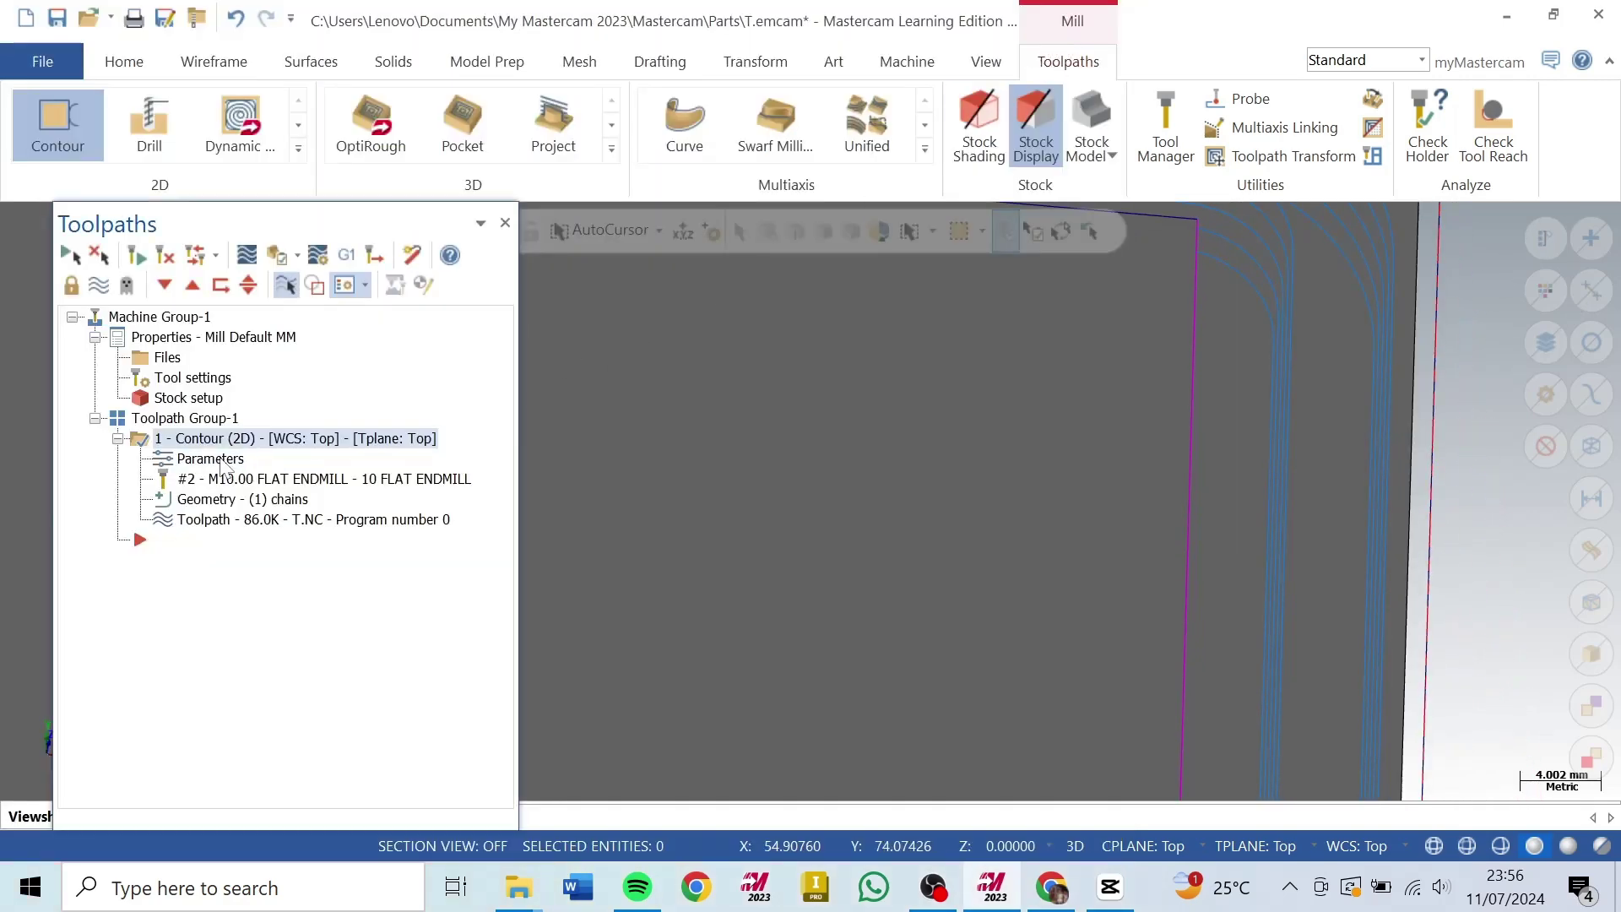
left_click(221, 263)
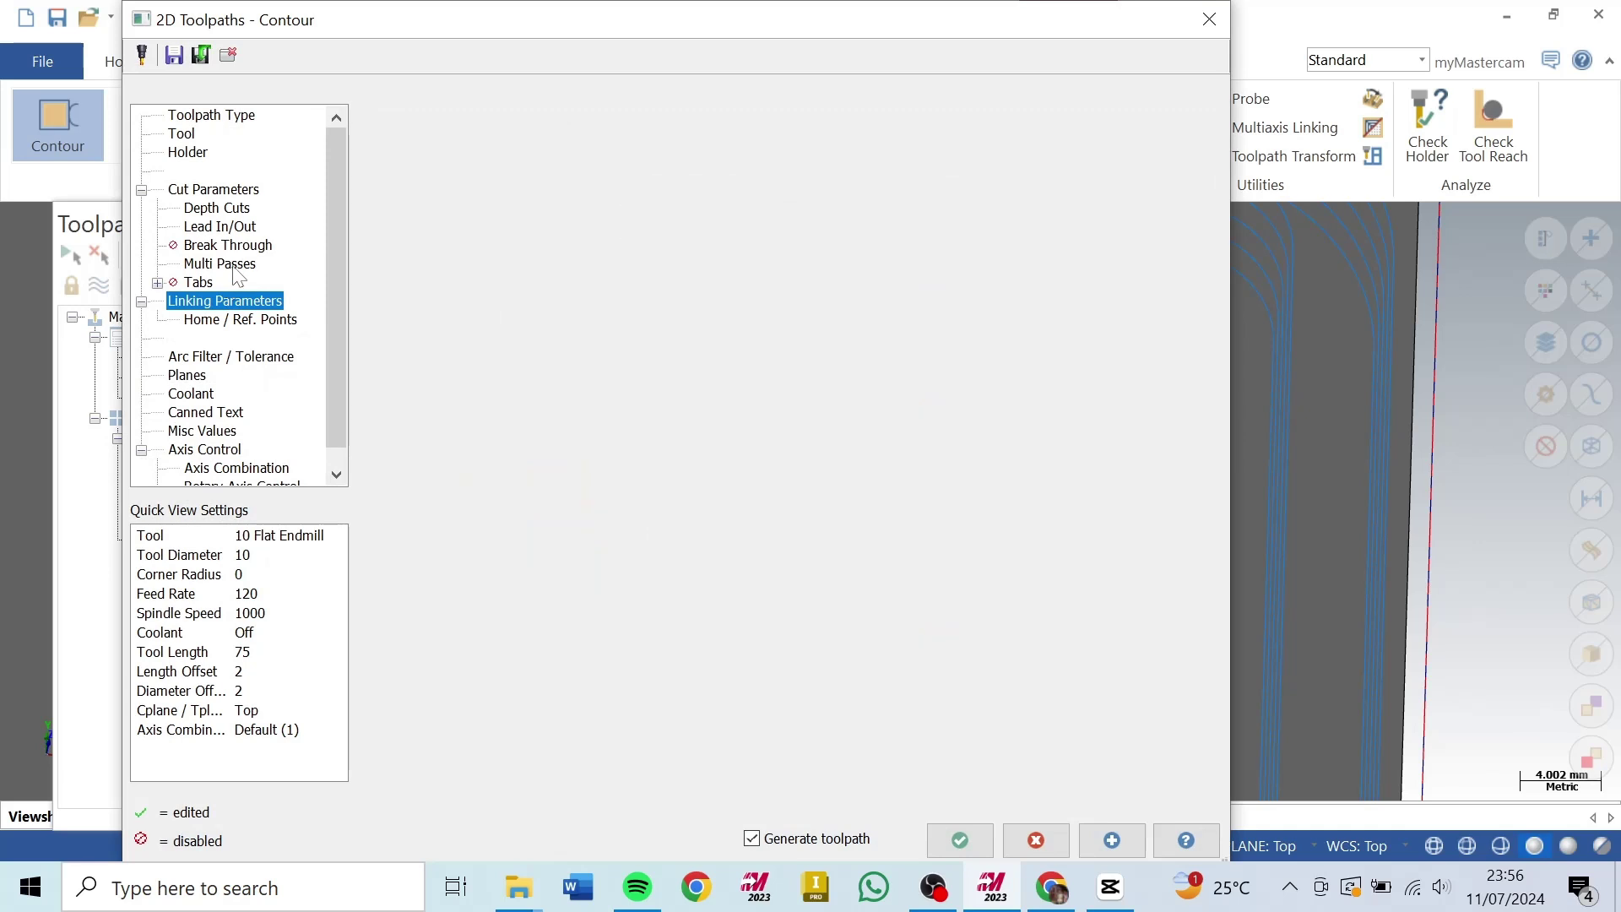
key("shift+Home")
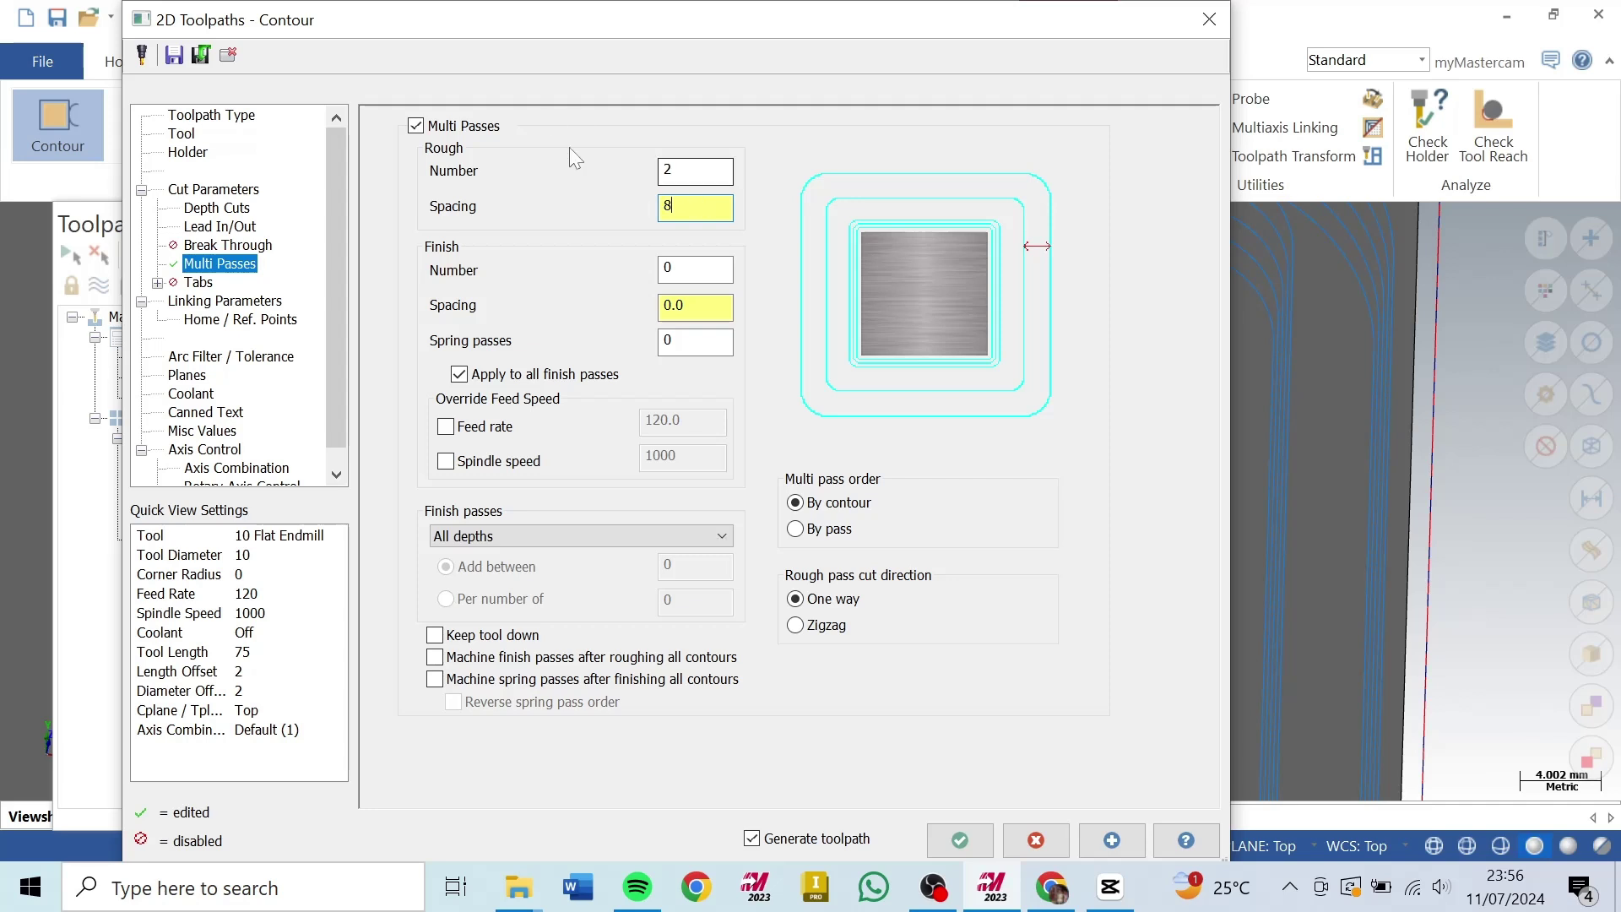
left_click(971, 844)
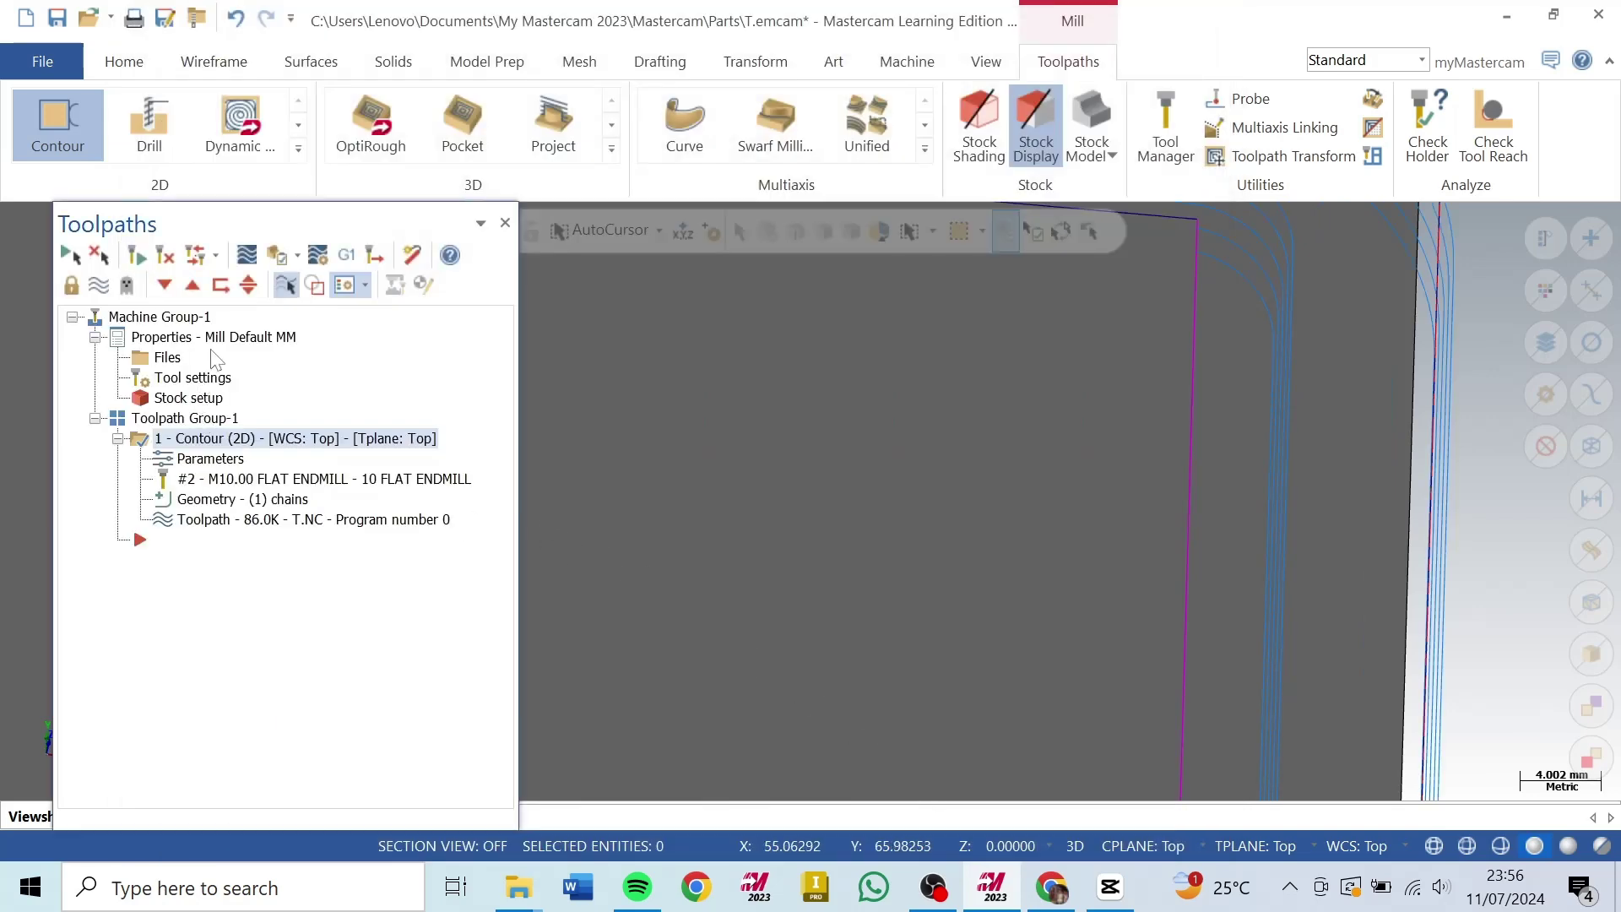
left_click(138, 256)
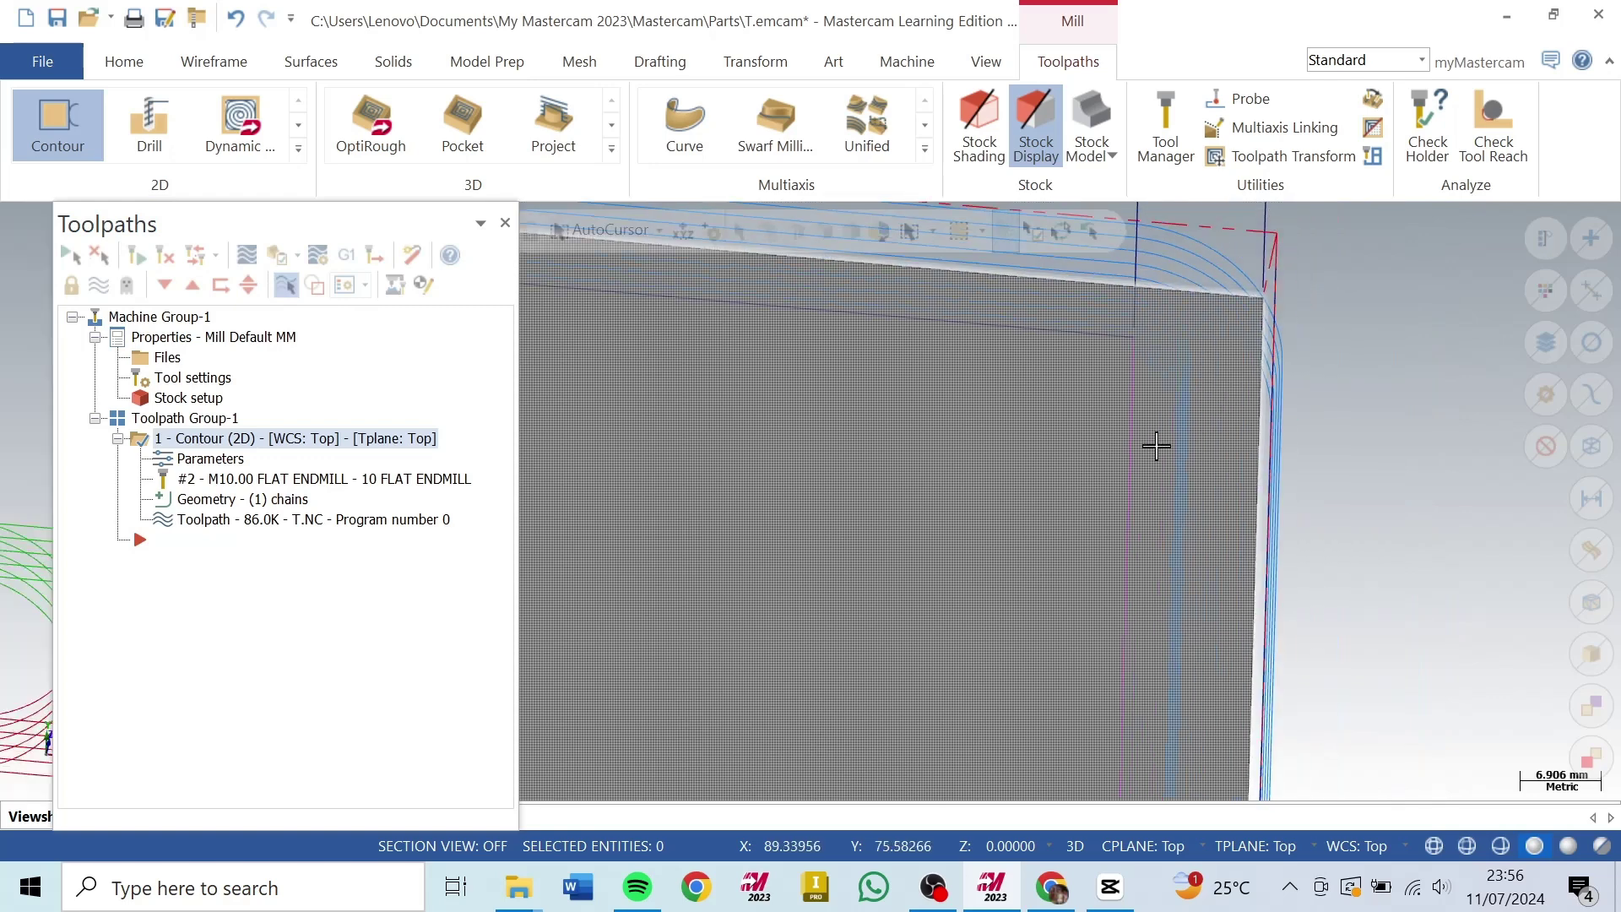
Step: Verify the updated contour by playing its material removal in the simulator, inspect the block's corners, and close the simulator
scroll(1154, 445, "down", 1)
scroll(1225, 355, "down", 2)
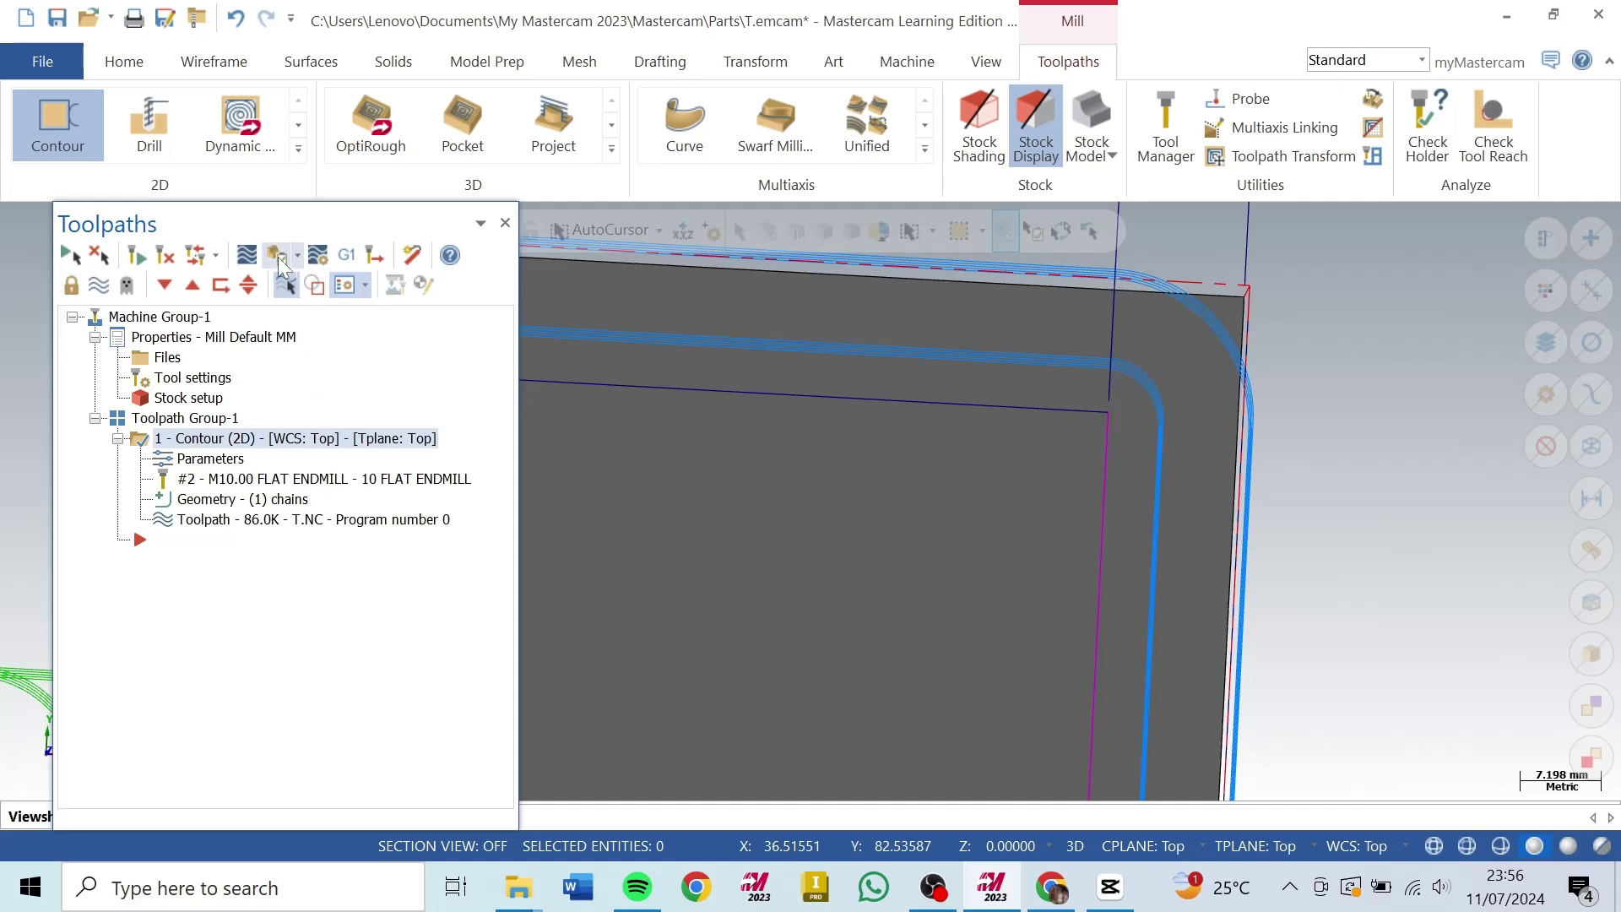
left_click(277, 255)
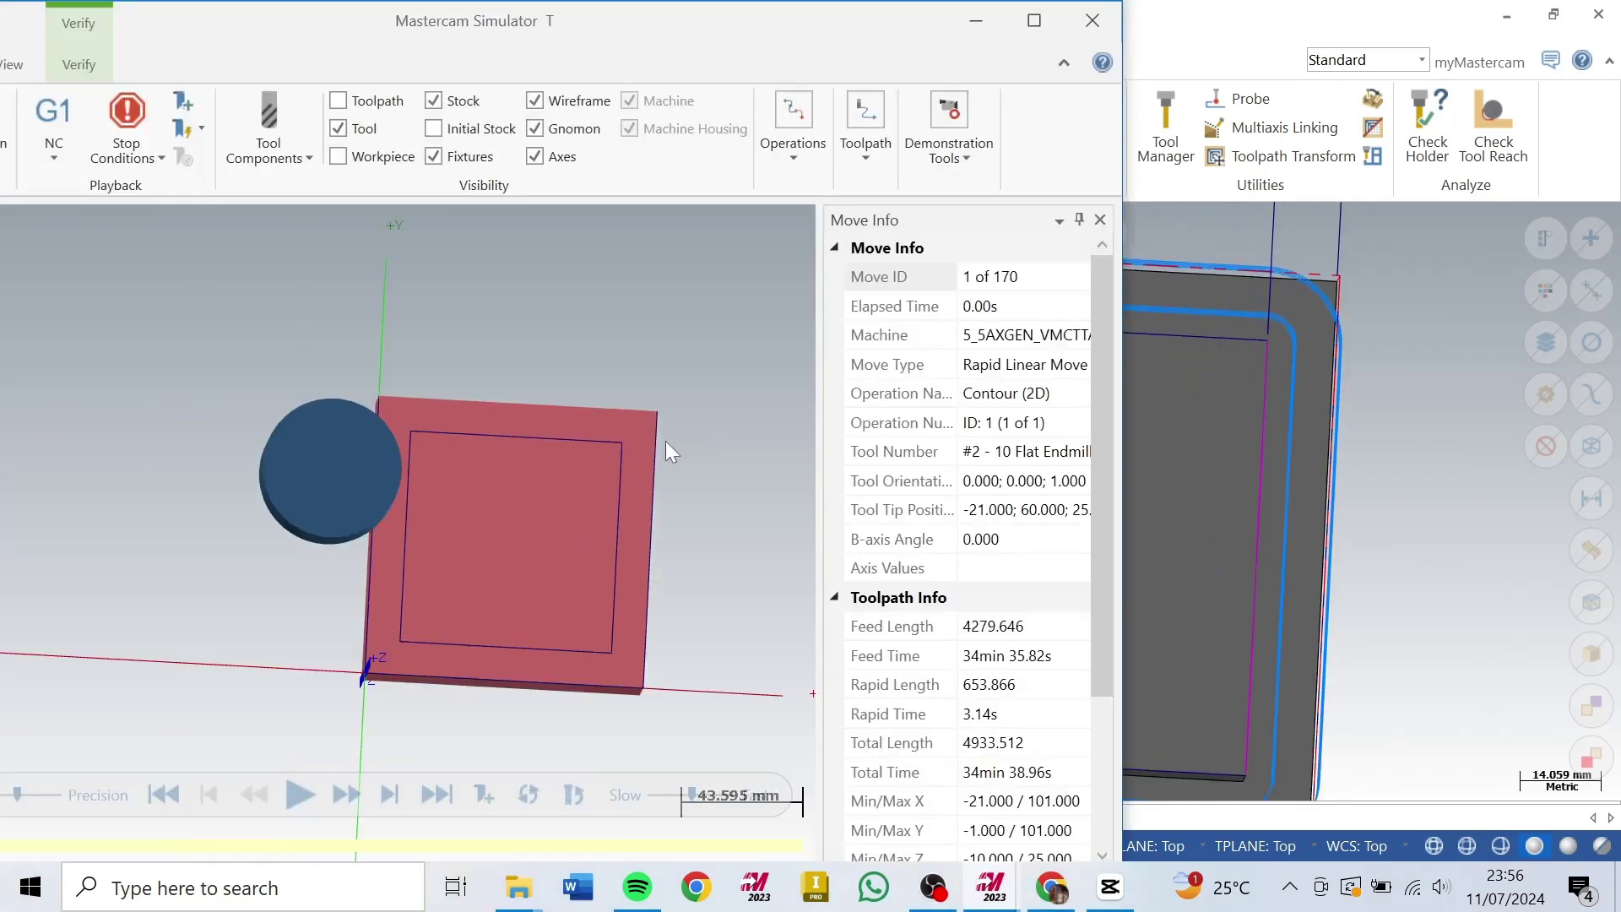
left_click(300, 794)
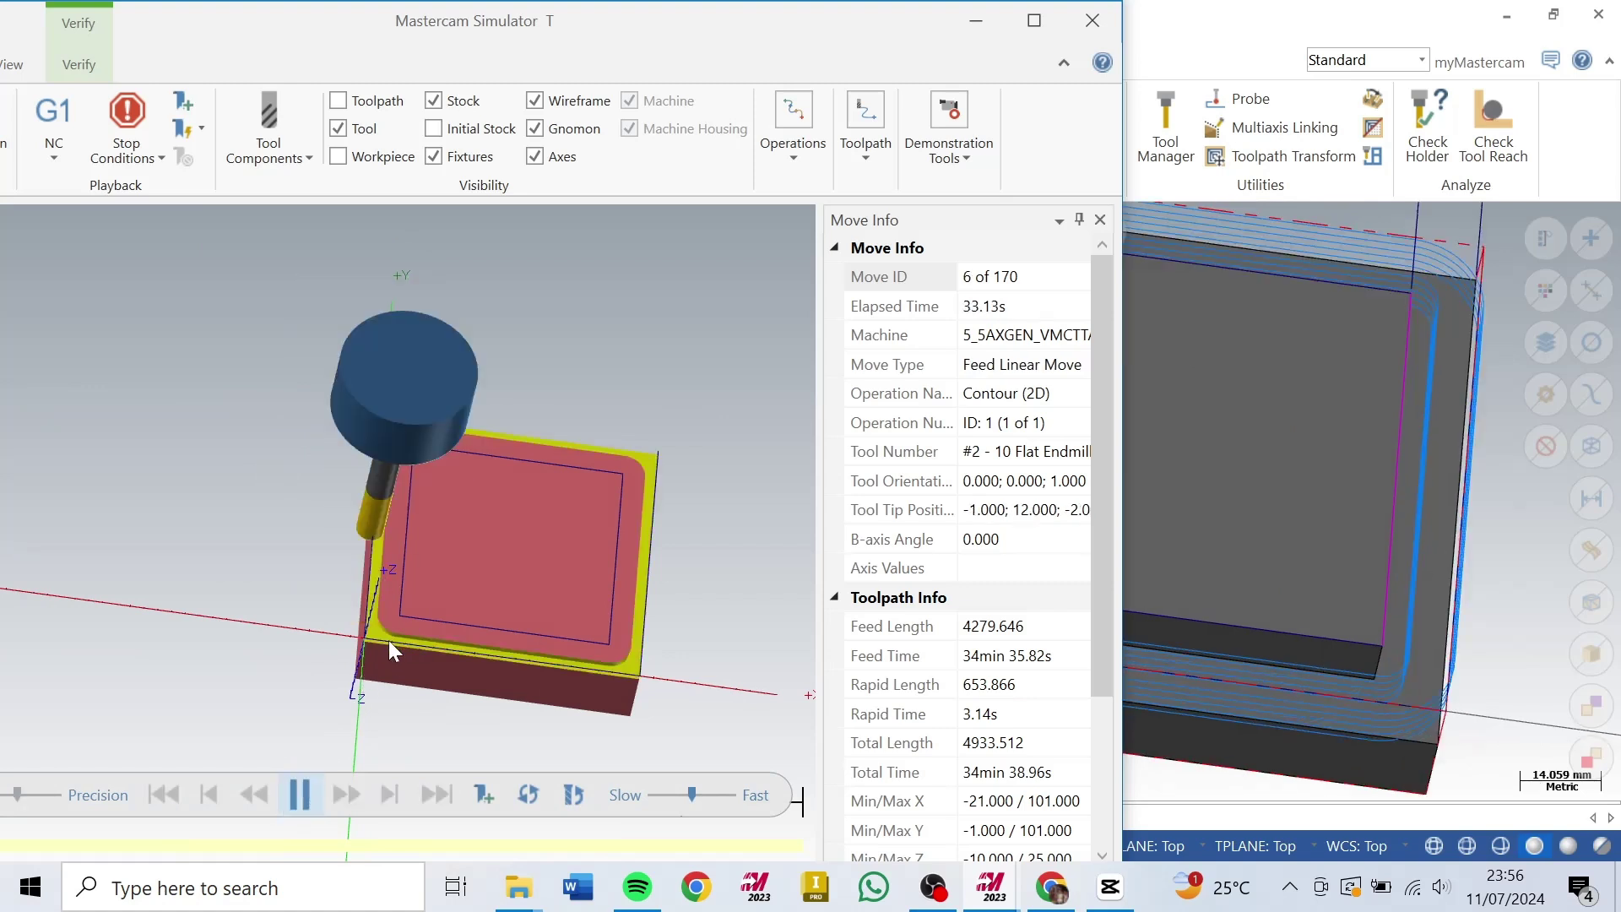
scroll(392, 626, "up", 8)
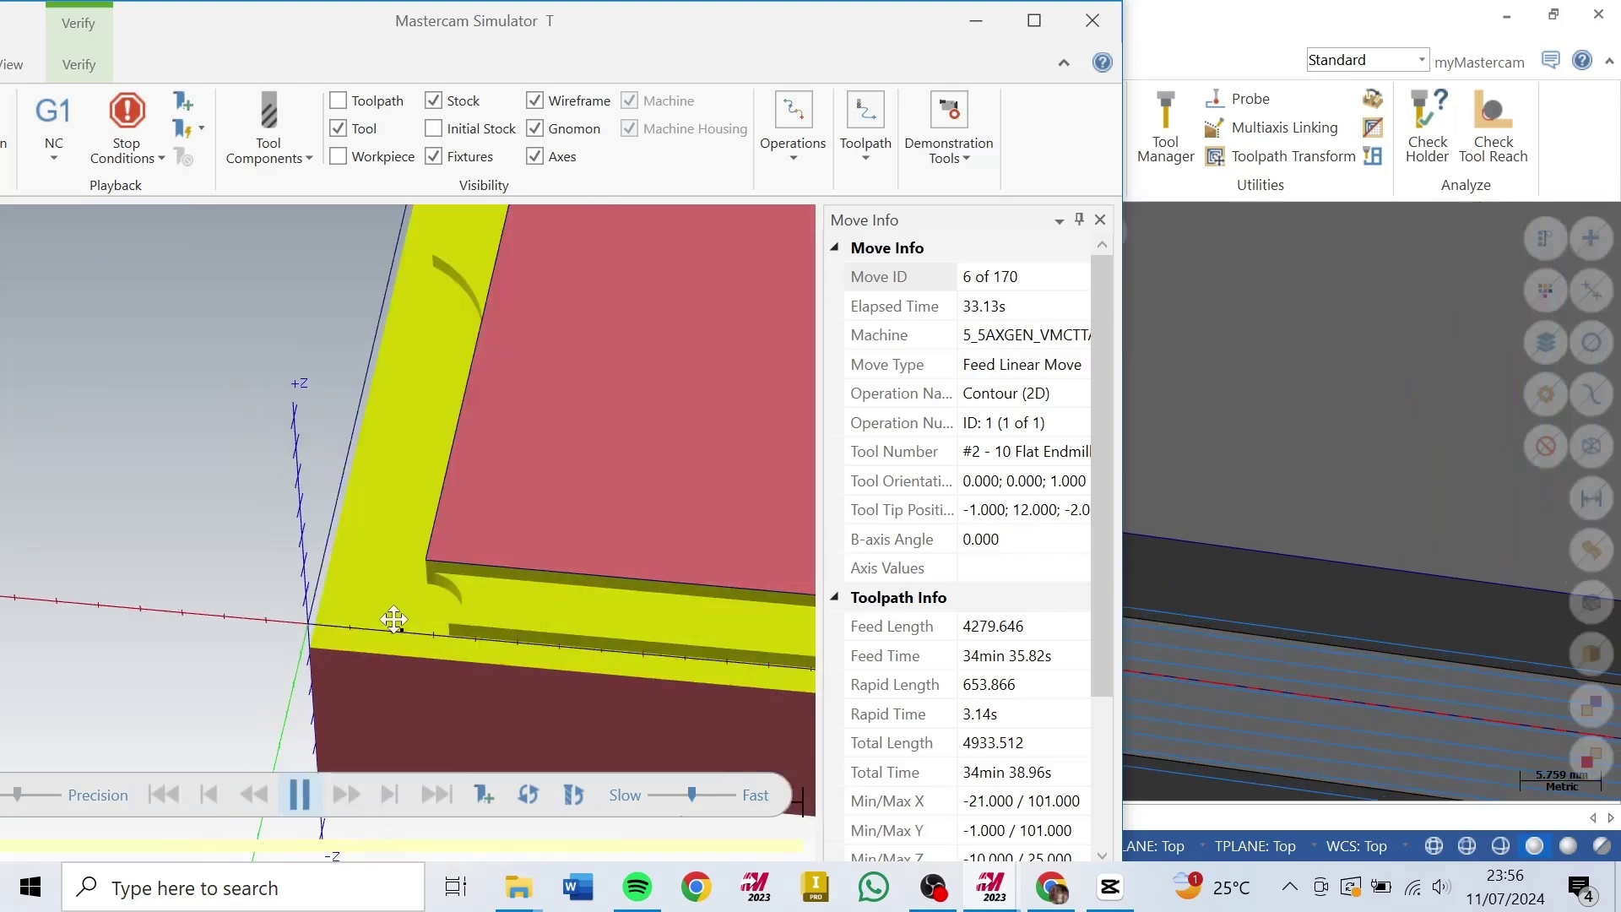
scroll(318, 593, "down", 6)
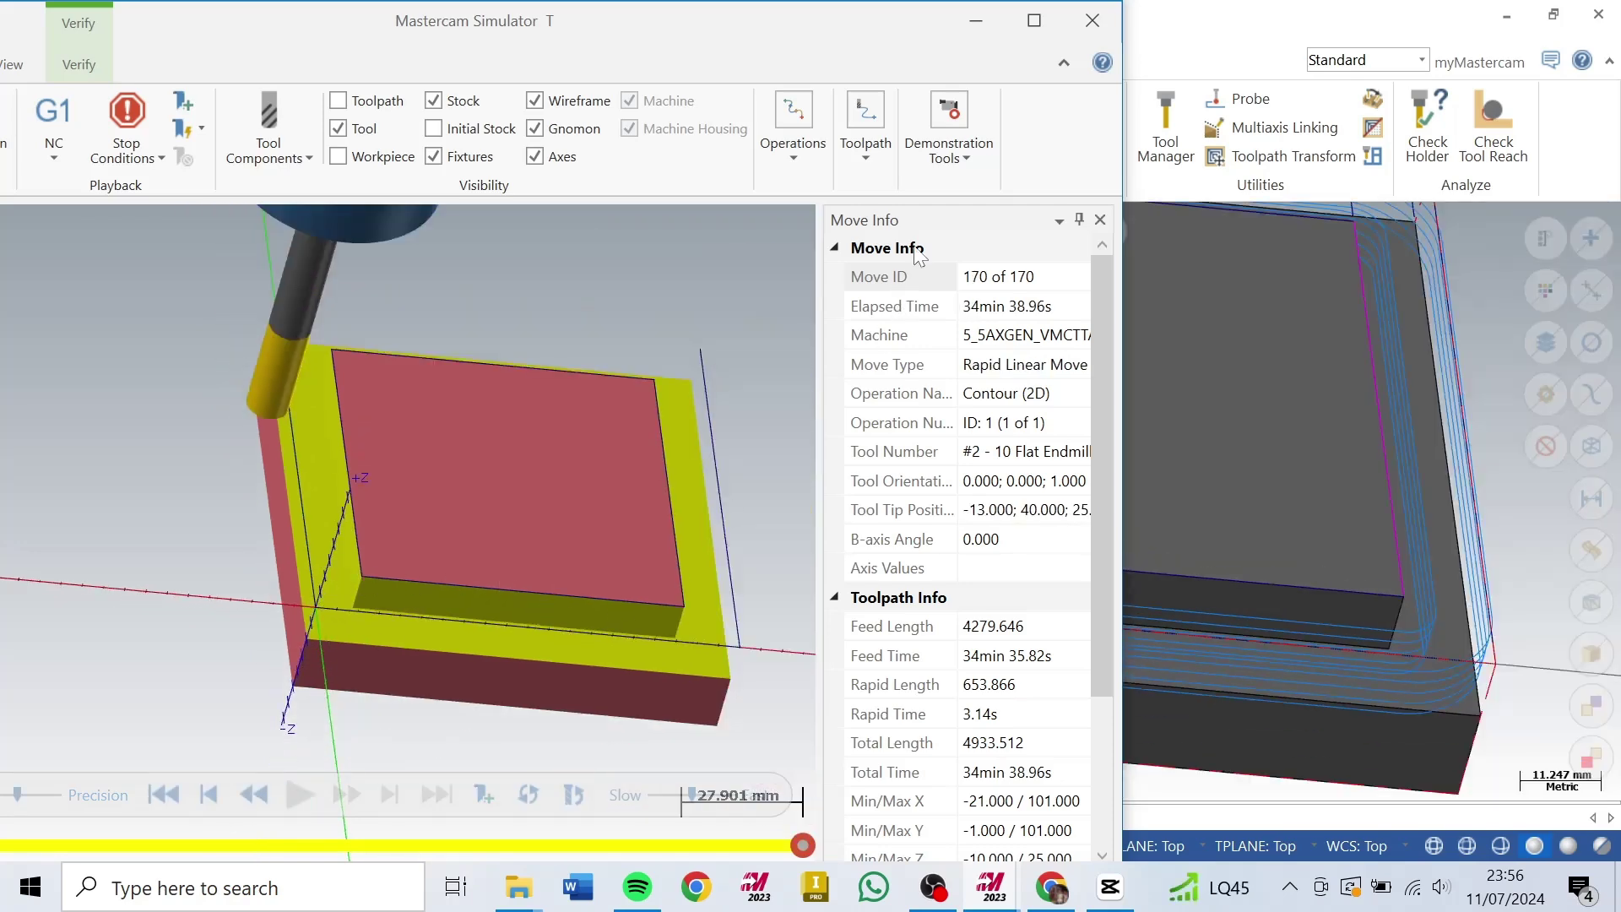
left_click(1093, 20)
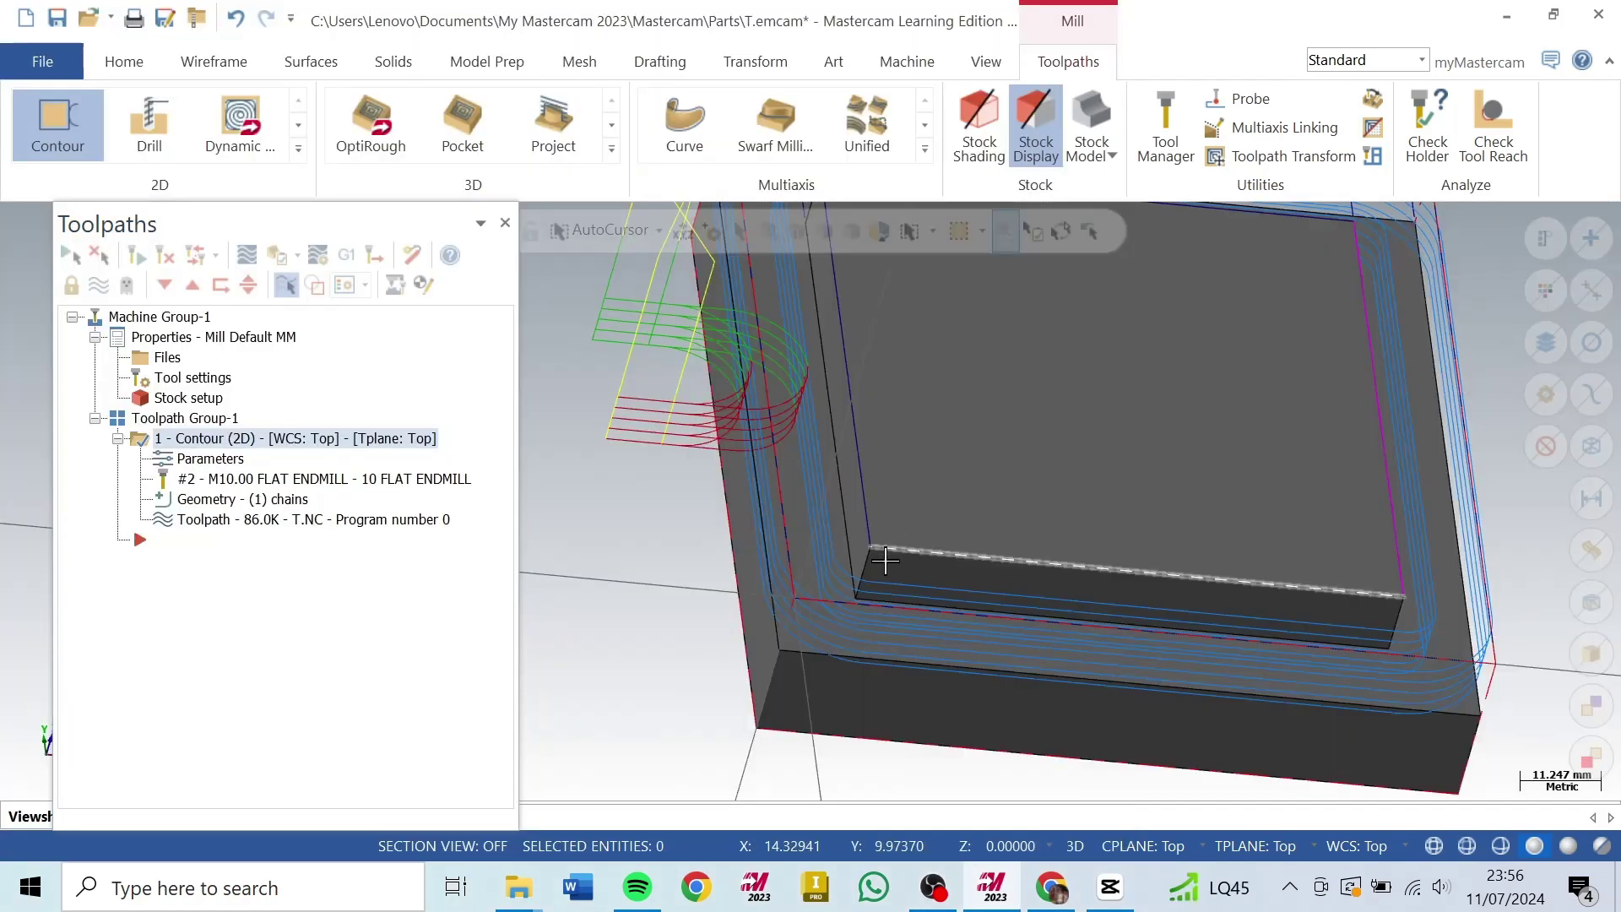